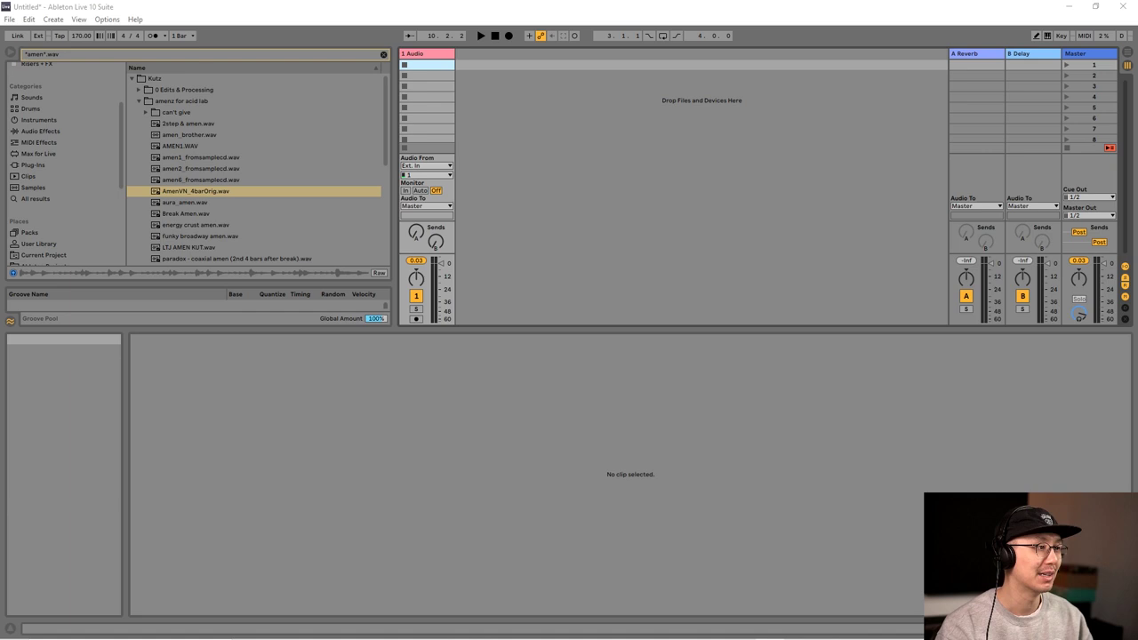
# Step: Load AmenVN_4barOrig.wav onto a new audio track and clear the browser search
pyautogui.click(179, 191)
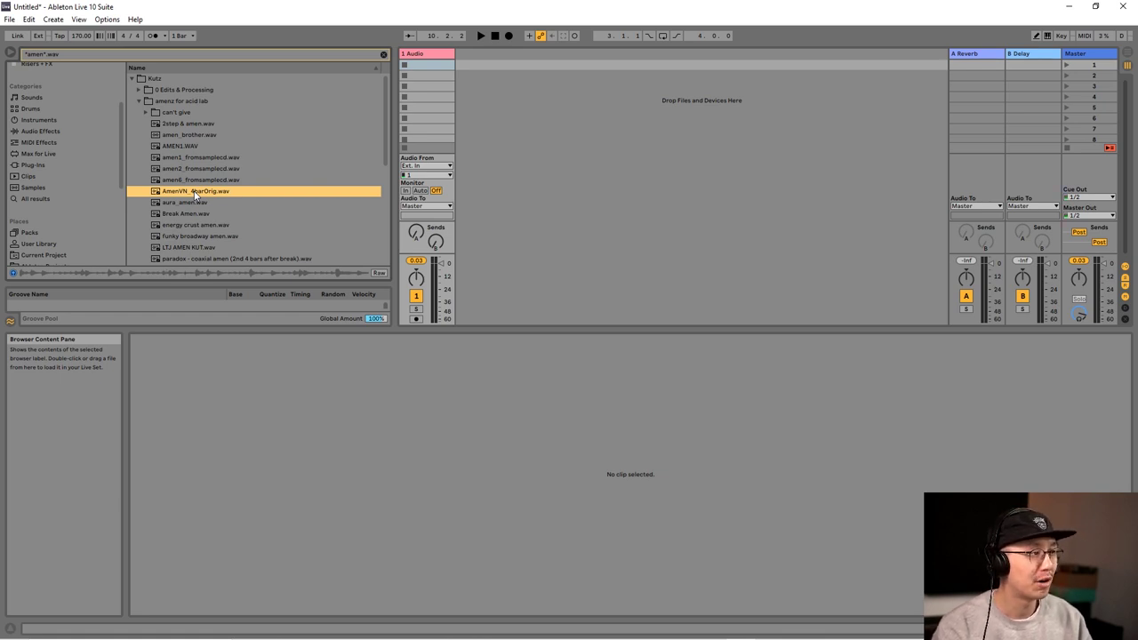
pyautogui.moveTo(488, 75); pyautogui.dragTo(492, 67)
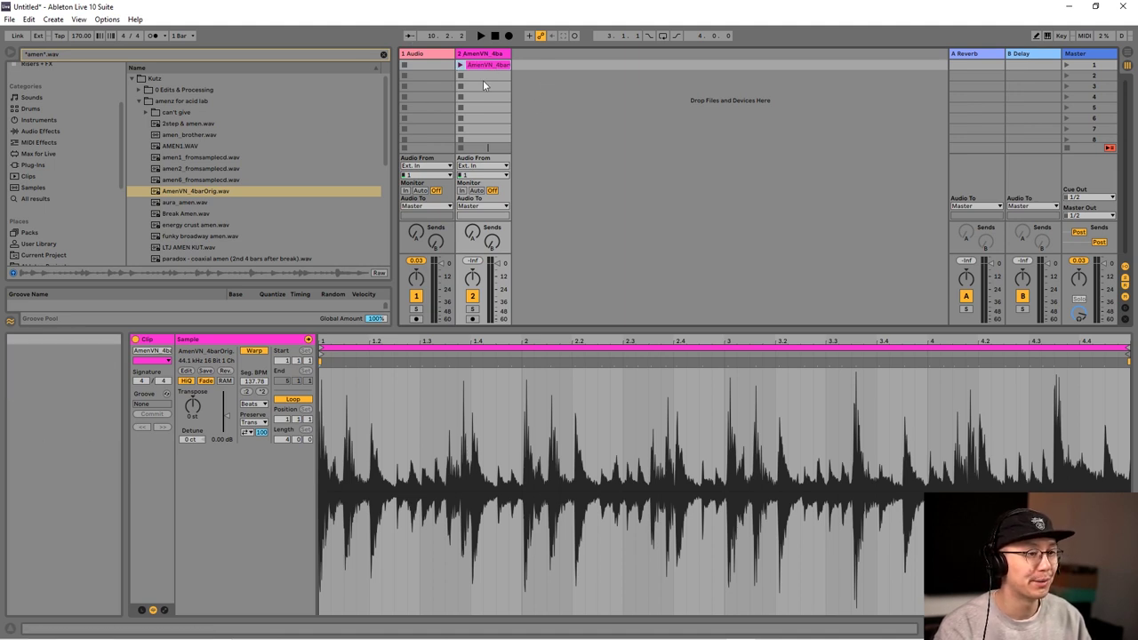
pyautogui.click(384, 54)
# Step: Set the project tempo to 135 BPM and launch the AmenVN_4barOrig clip
pyautogui.moveTo(80, 36); pyautogui.dragTo(81, 54)
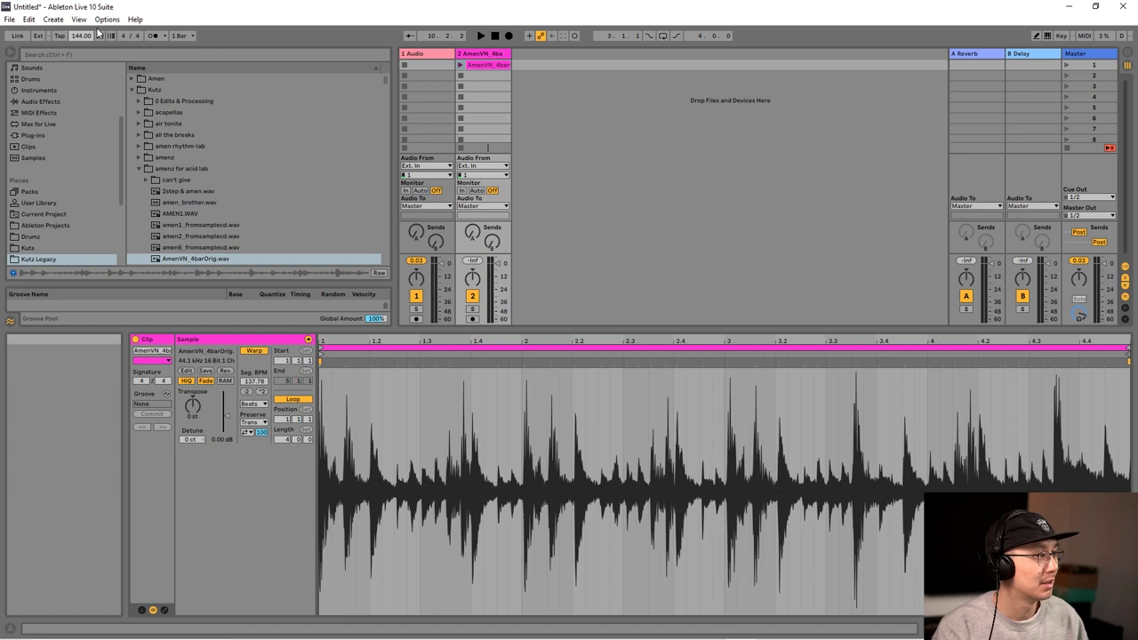
pyautogui.moveTo(81, 35); pyautogui.dragTo(81, 46)
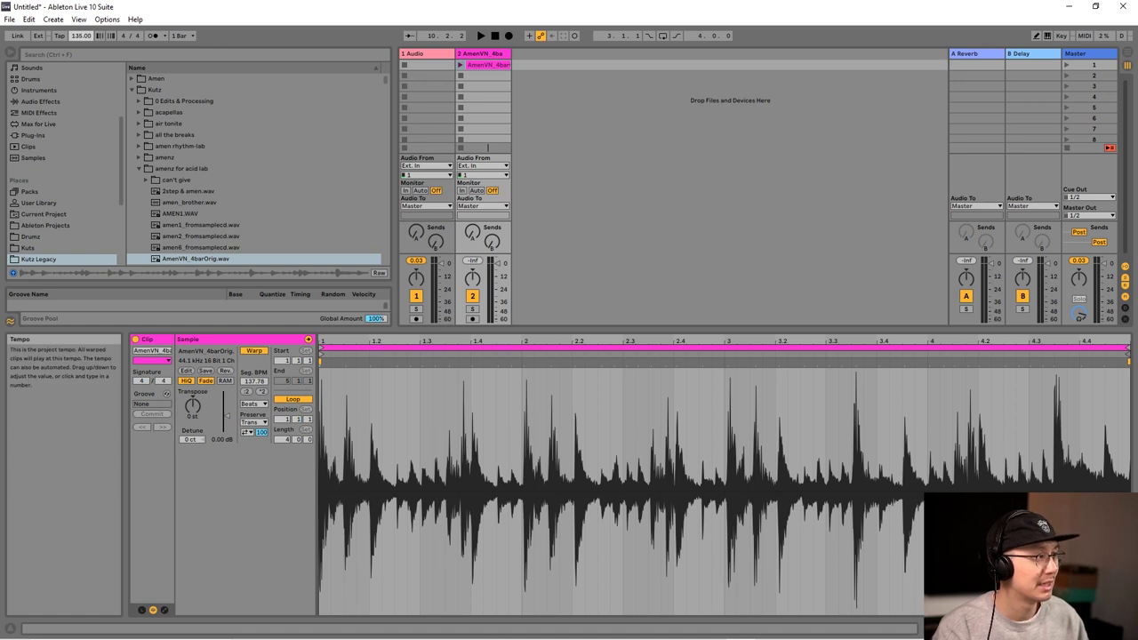
pyautogui.click(459, 65)
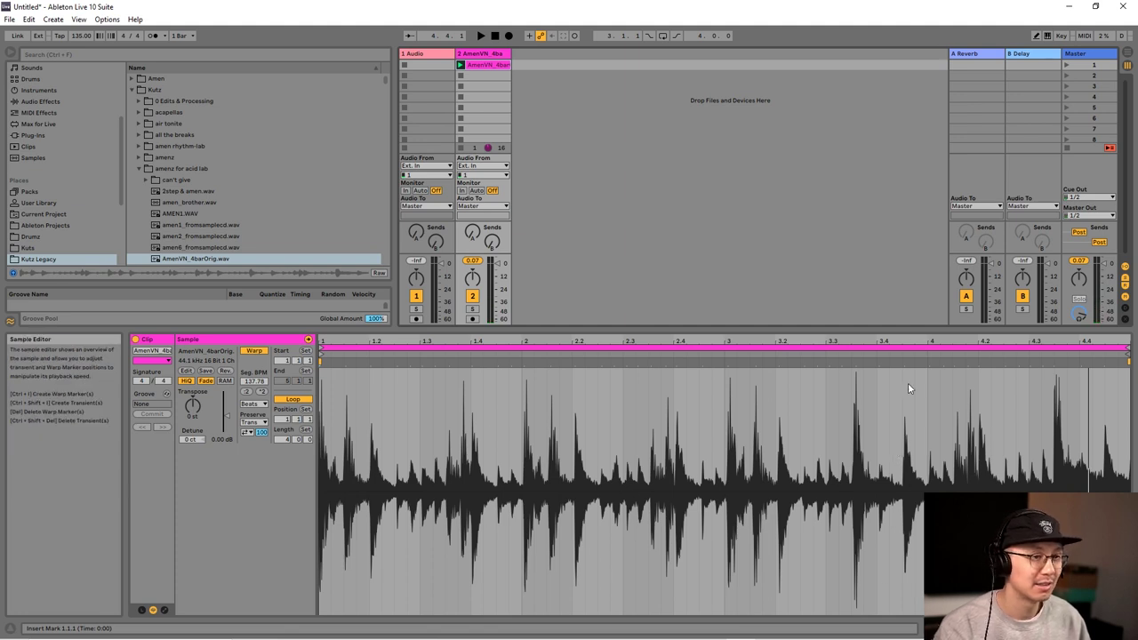
# Step: Place a warp marker at the onset of the drum hit just after 3.3.3 in the sample
pyautogui.moveTo(925, 340)
pyautogui.mouseDown()
pyautogui.moveTo(925, 391)
pyautogui.moveTo(916, 340)
pyautogui.mouseUp()
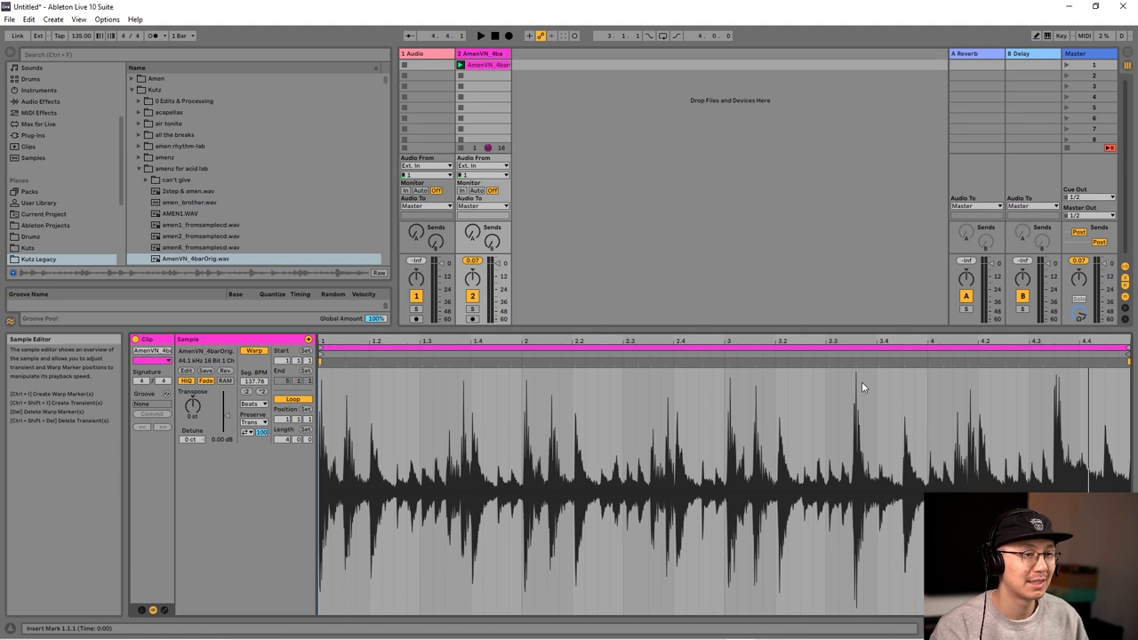
pyautogui.moveTo(857, 341)
pyautogui.mouseDown()
pyautogui.moveTo(857, 382)
pyautogui.moveTo(857, 341)
pyautogui.mouseUp()
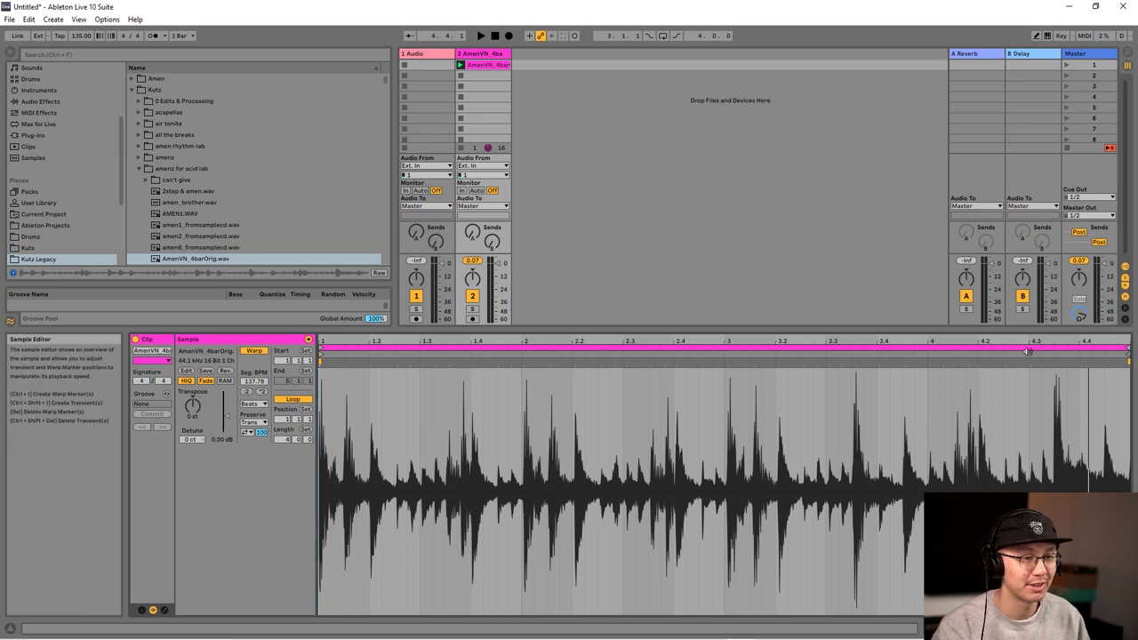
pyautogui.moveTo(847, 341); pyautogui.dragTo(811, 406)
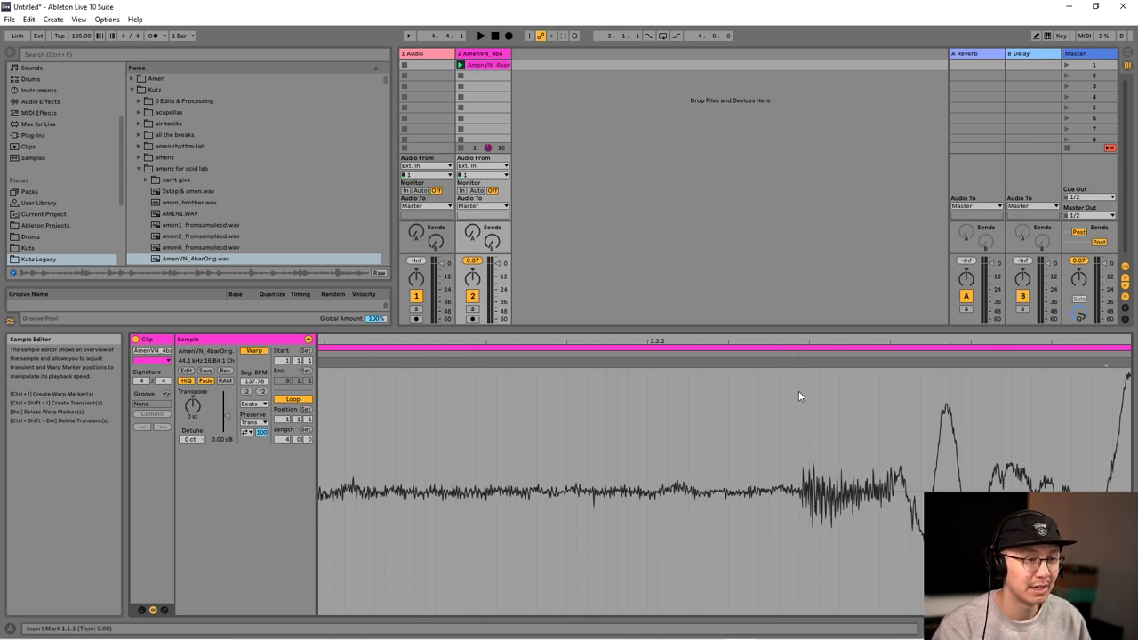
pyautogui.doubleClick(799, 391)
pyautogui.moveTo(810, 340); pyautogui.dragTo(809, 222)
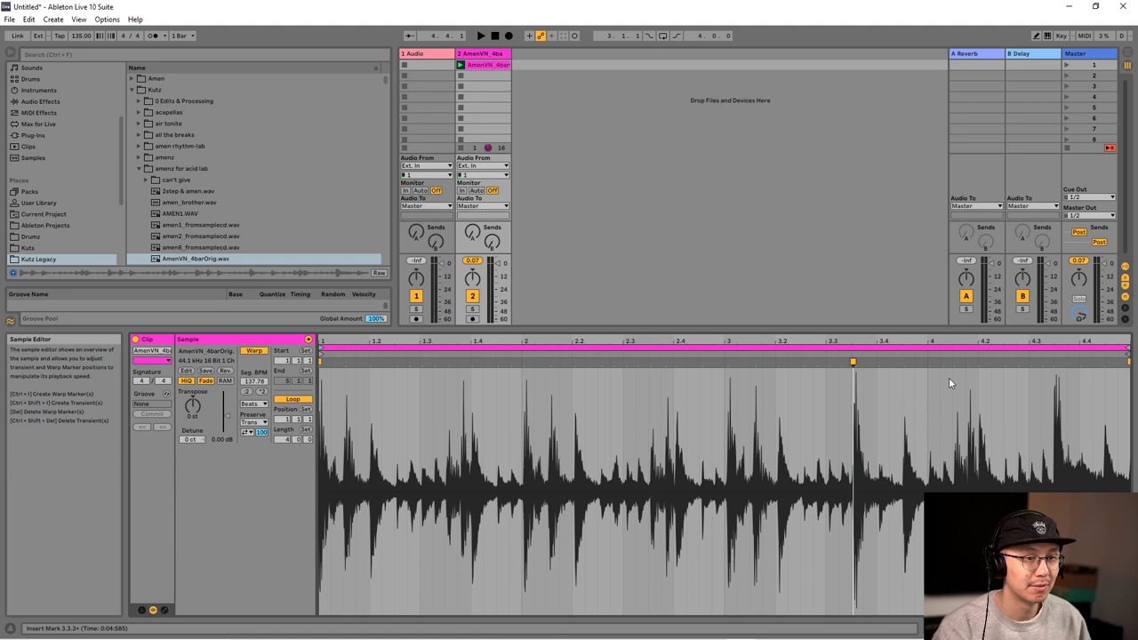
# Step: Loop the section from the warp marker near 3.3.3 to the end of the clip and crop the sample to it
pyautogui.moveTo(853, 395); pyautogui.dragTo(1131, 408)
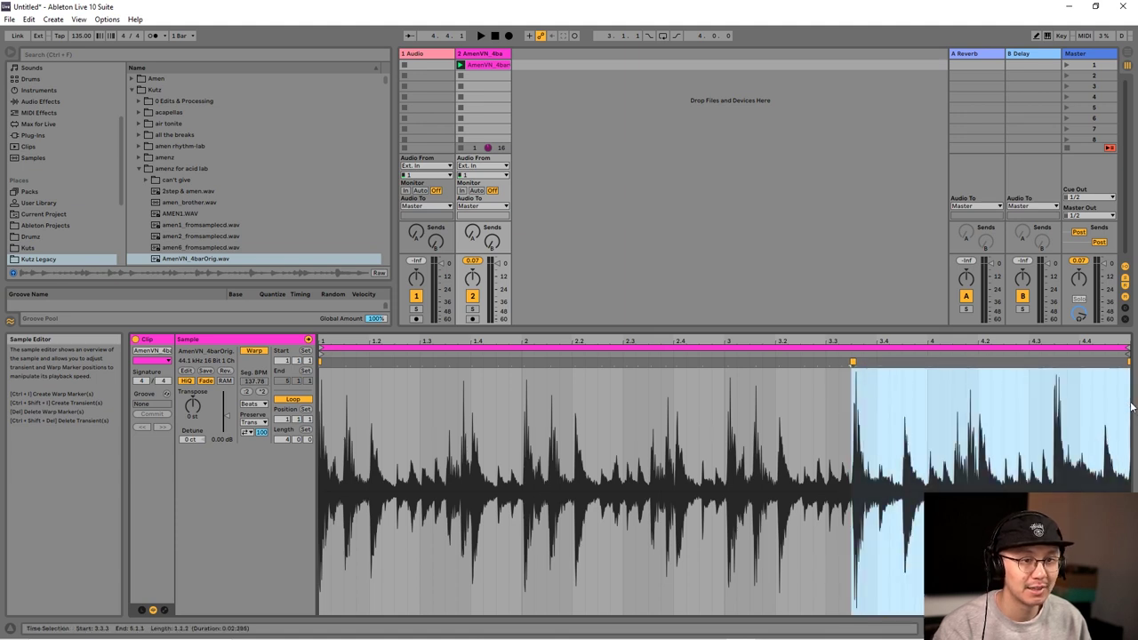
pyautogui.rightClick(953, 391)
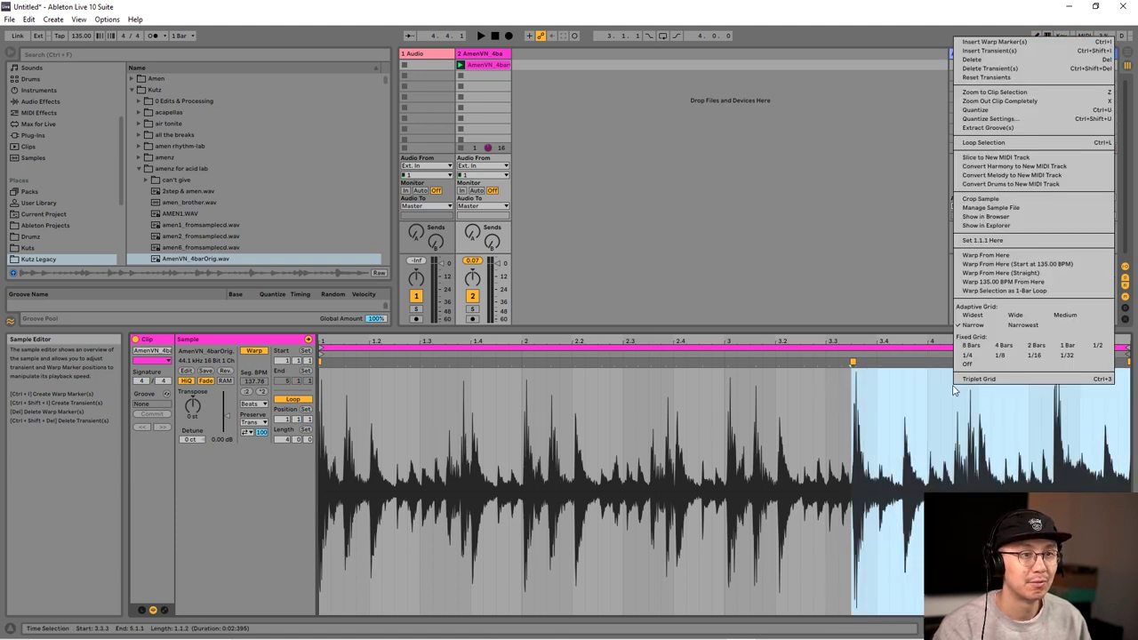
pyautogui.click(980, 143)
pyautogui.rightClick(902, 397)
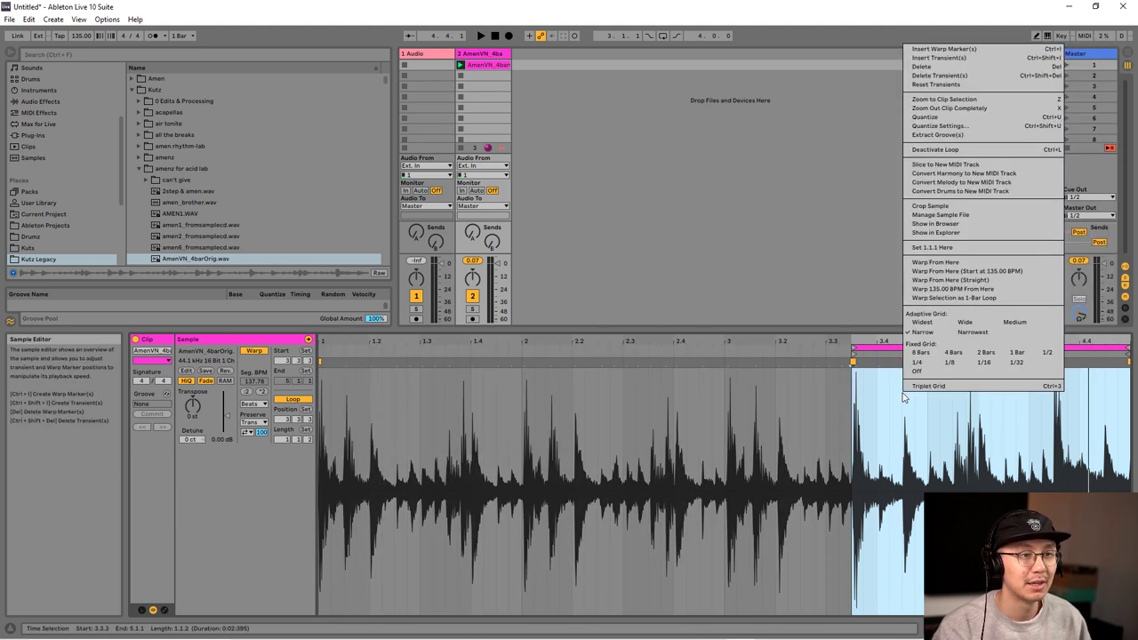
pyautogui.click(932, 206)
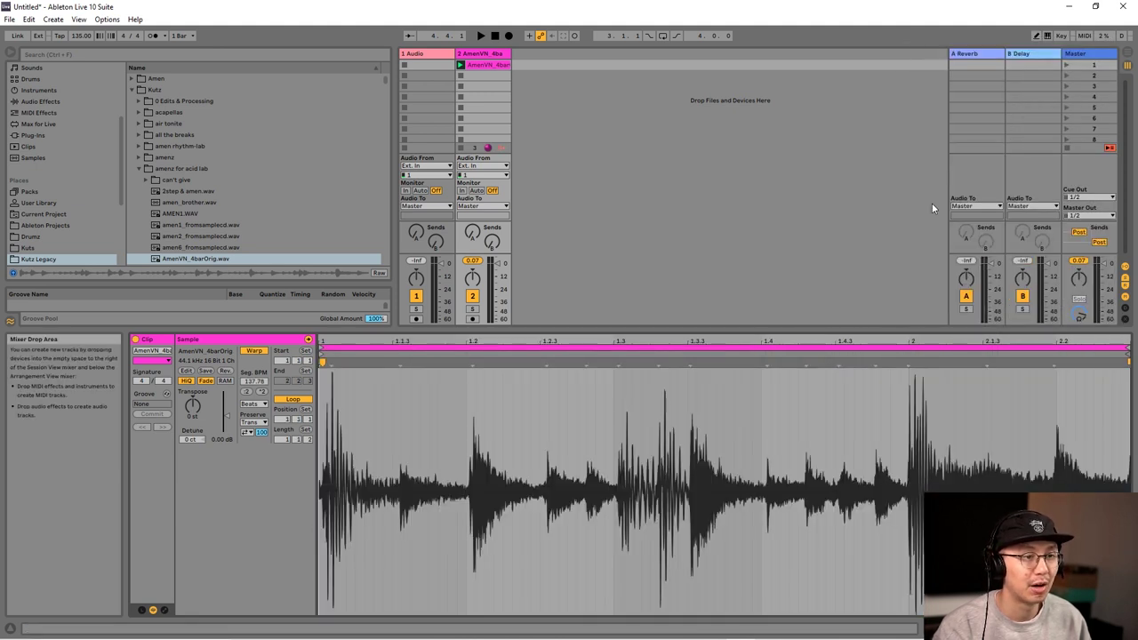
# Step: Trim the short gap before the first hit by moving the loop start to the first transient's warp marker and cropping the sample
pyautogui.rightClick(506, 399)
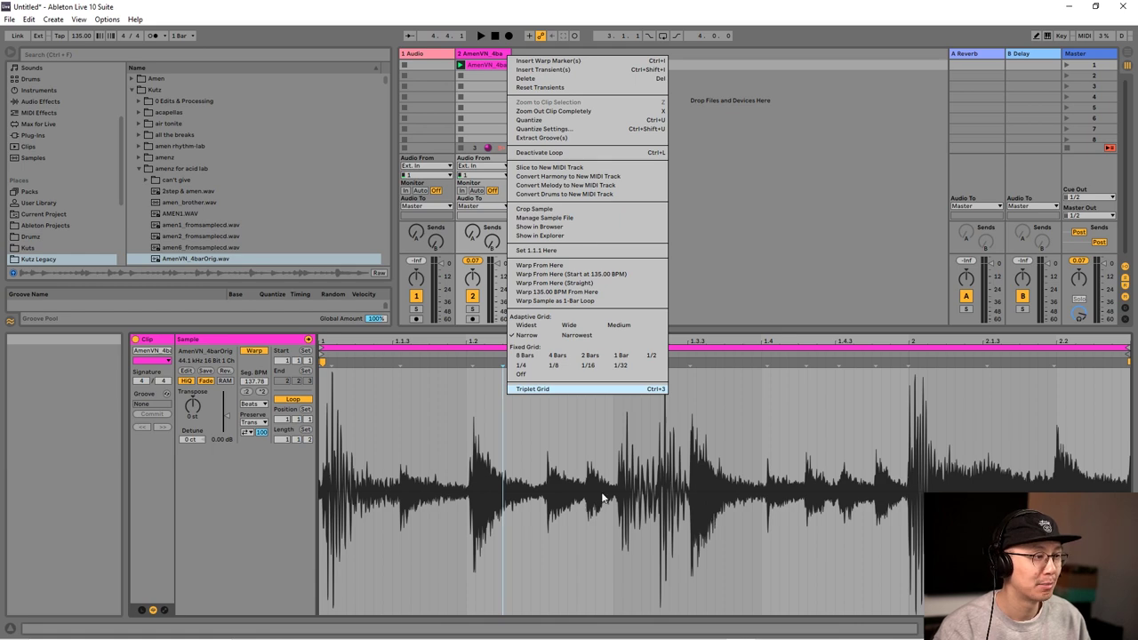
pyautogui.press('Escape')
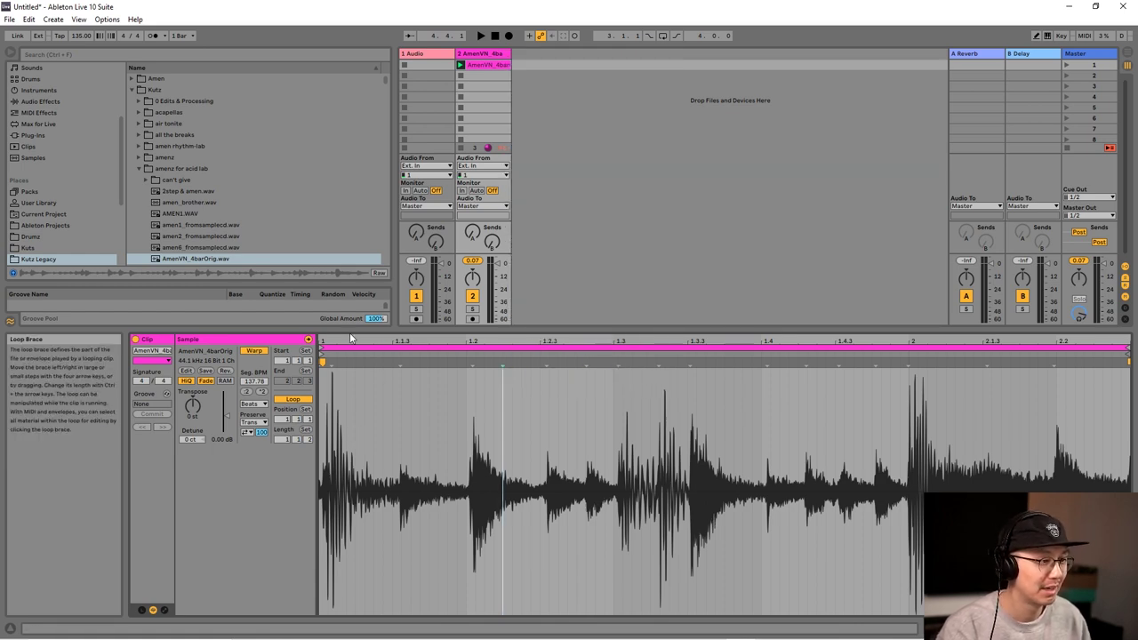
pyautogui.moveTo(325, 342); pyautogui.dragTo(325, 475)
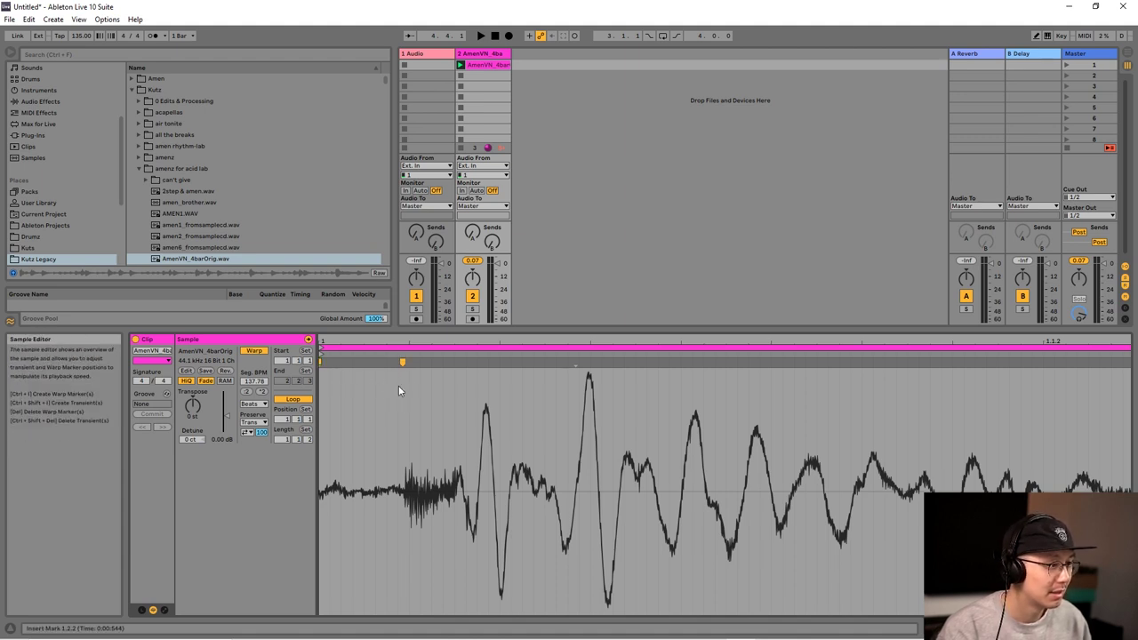
pyautogui.moveTo(398, 385); pyautogui.dragTo(304, 384)
pyautogui.moveTo(404, 342)
pyautogui.mouseDown()
pyautogui.moveTo(403, 378)
pyautogui.moveTo(403, 321)
pyautogui.mouseUp()
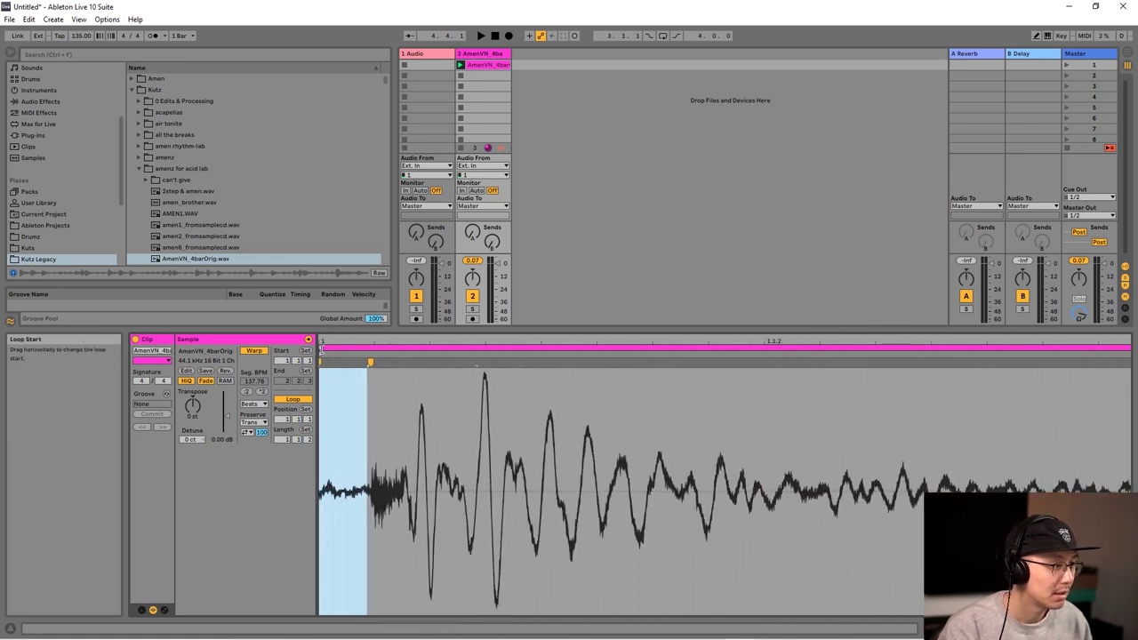
pyautogui.click(372, 349)
pyautogui.rightClick(394, 369)
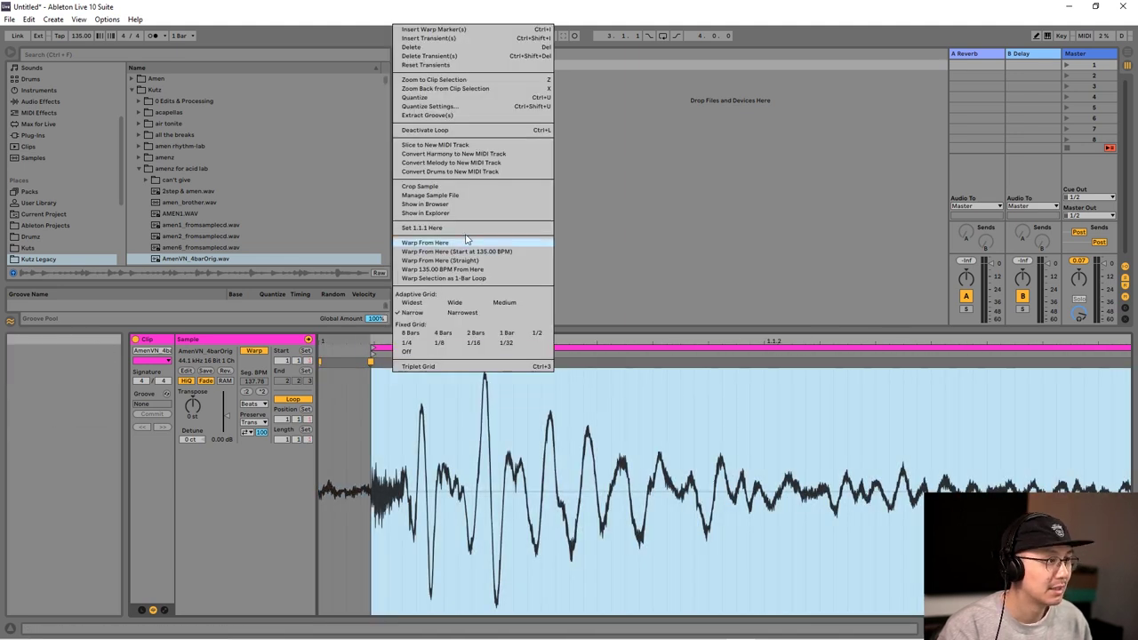
pyautogui.click(451, 189)
# Step: Place a warp marker exactly at the onset of the quieter hit just after 1.1.3
pyautogui.click(448, 416)
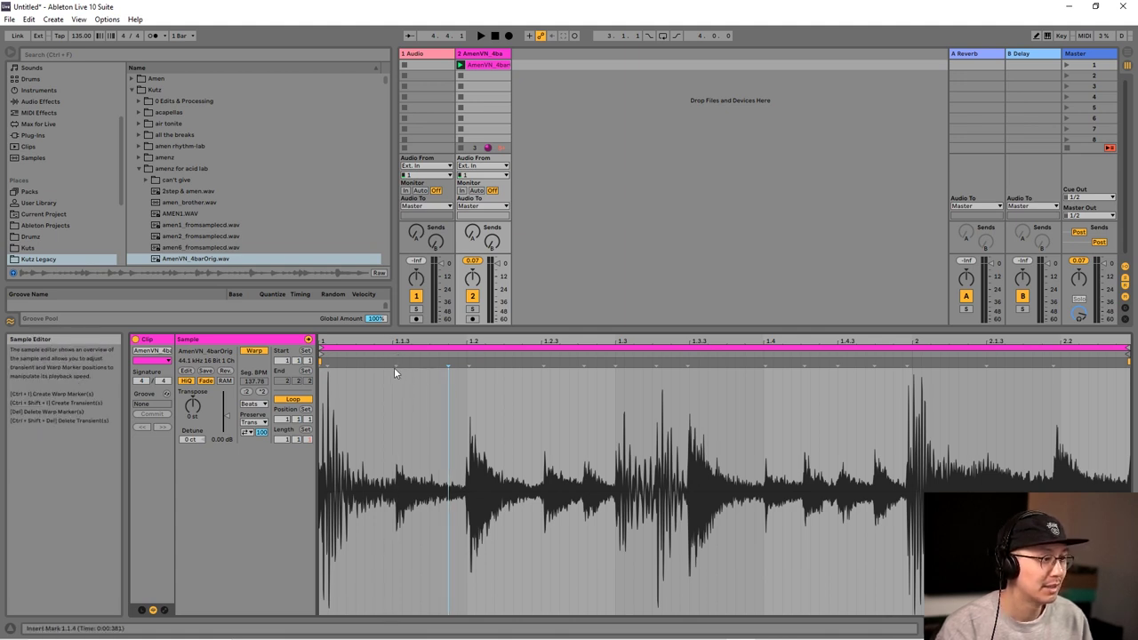
pyautogui.scroll(2, 396, 363)
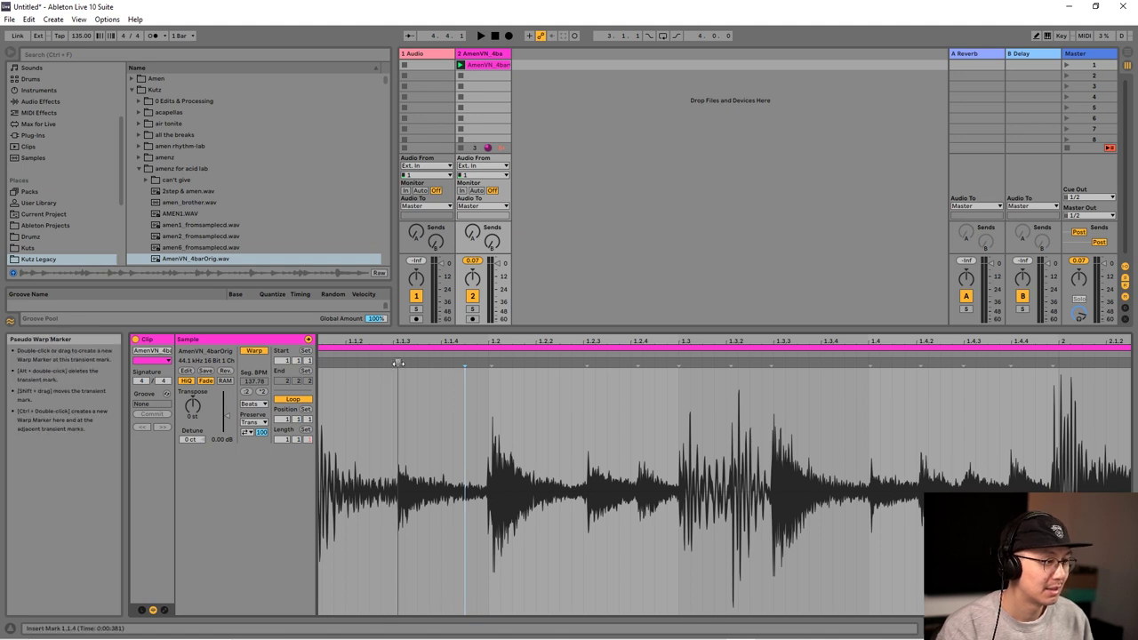
pyautogui.scroll(3, 398, 365)
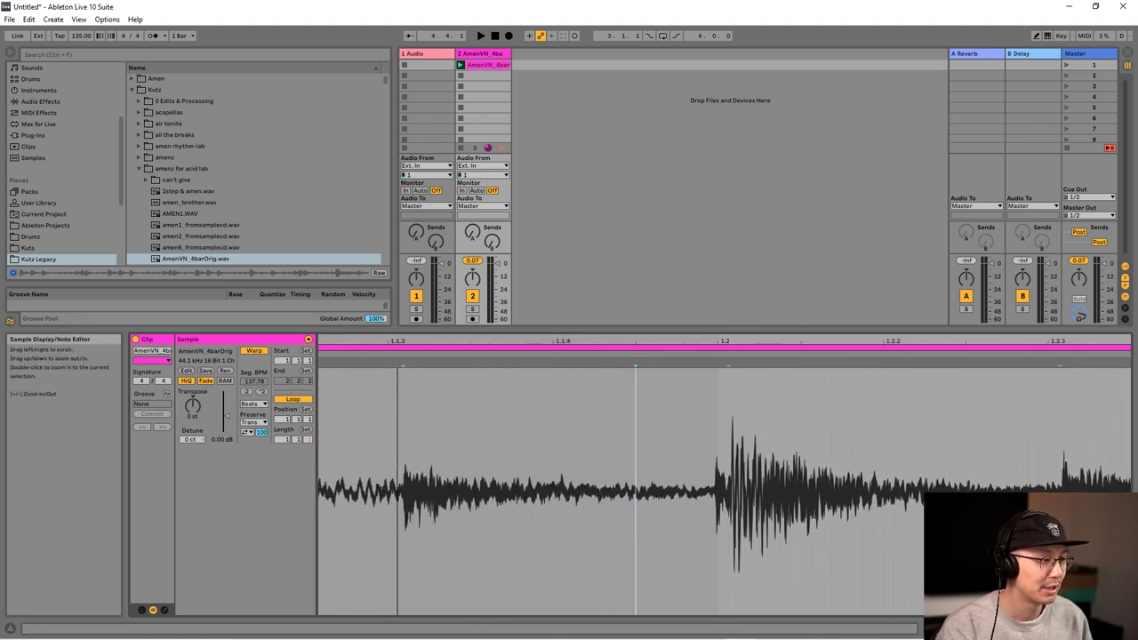
pyautogui.scroll(-3, 436, 338)
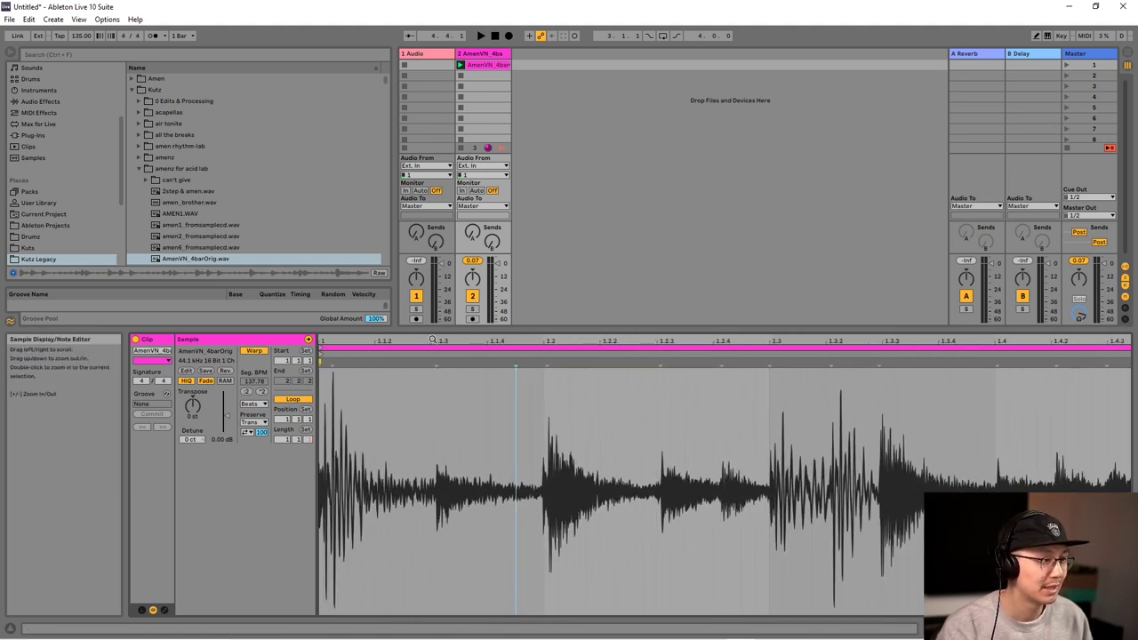
pyautogui.moveTo(432, 339); pyautogui.dragTo(522, 401)
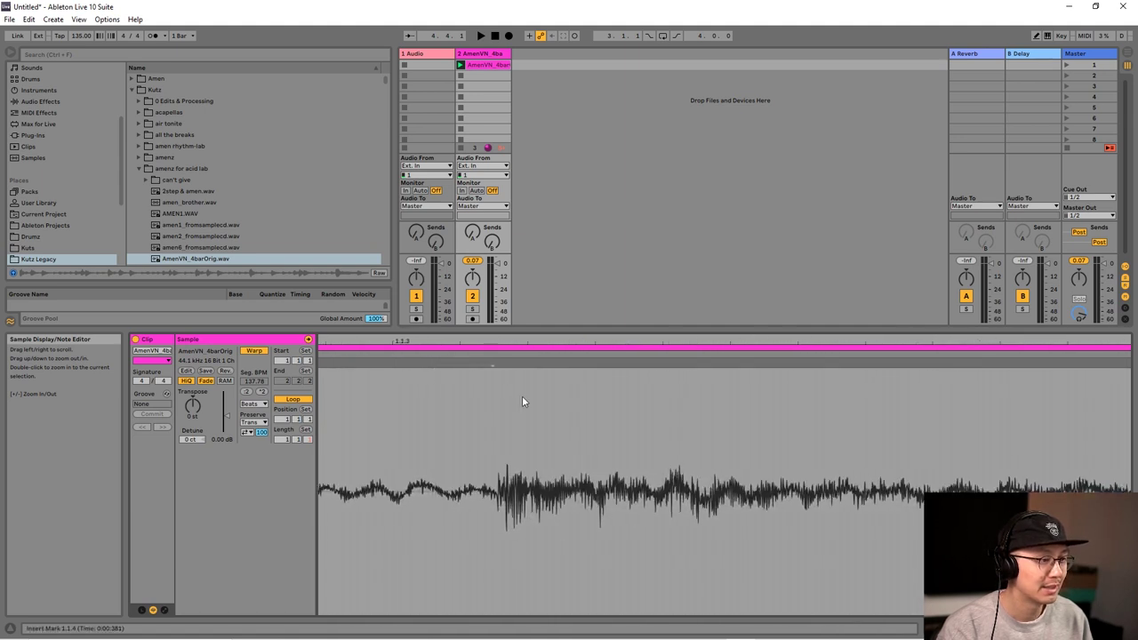
pyautogui.moveTo(492, 363)
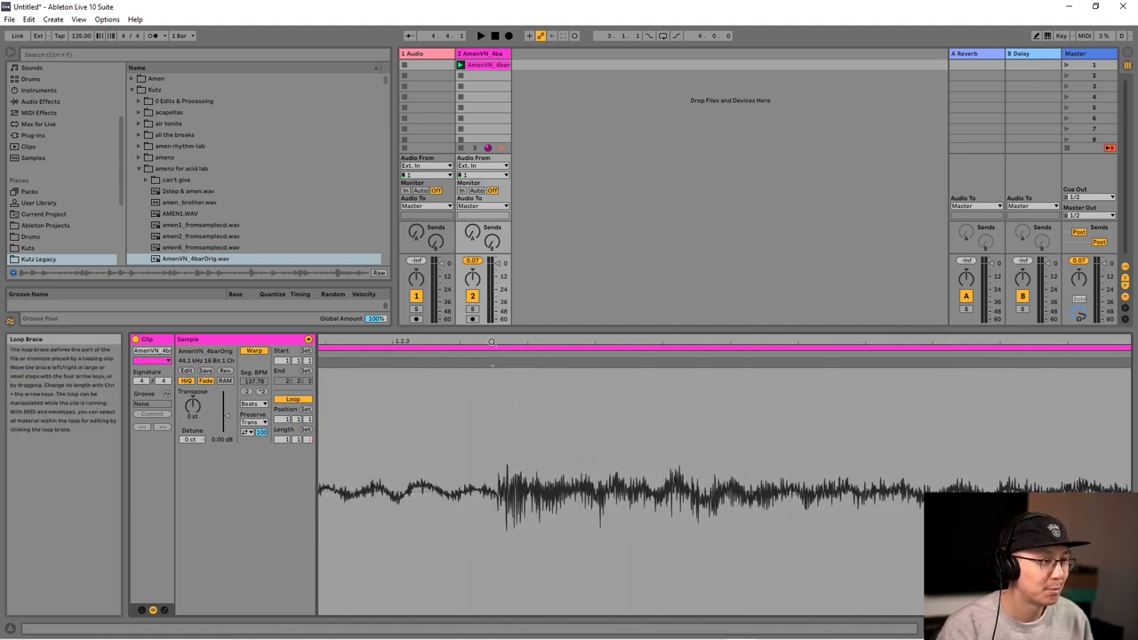
pyautogui.scroll(5, 494, 368)
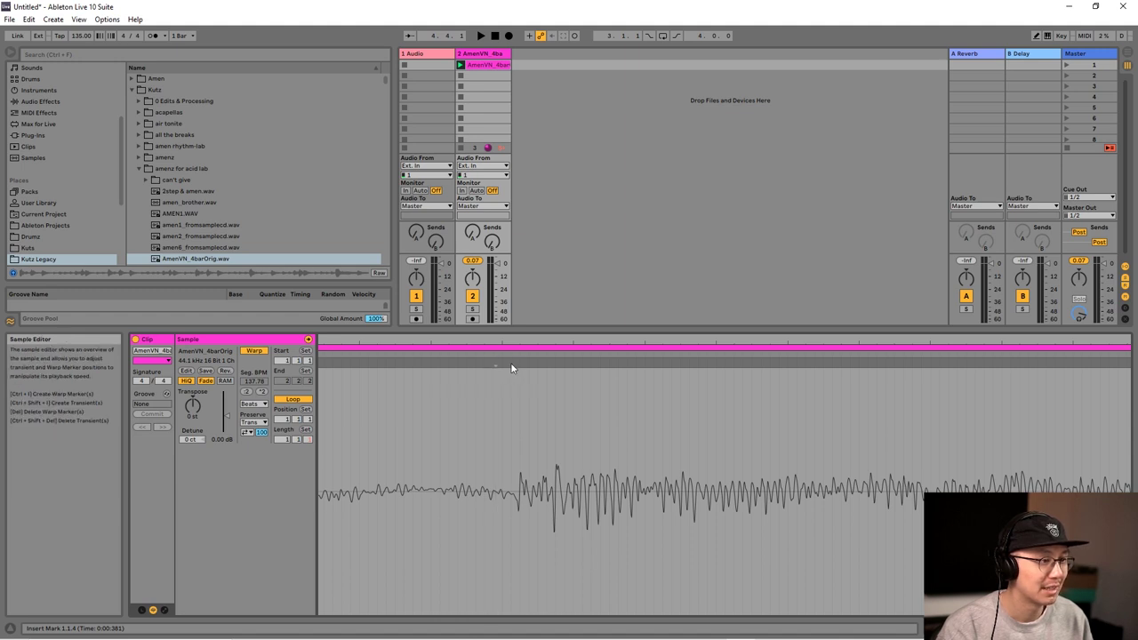
pyautogui.doubleClick(511, 364)
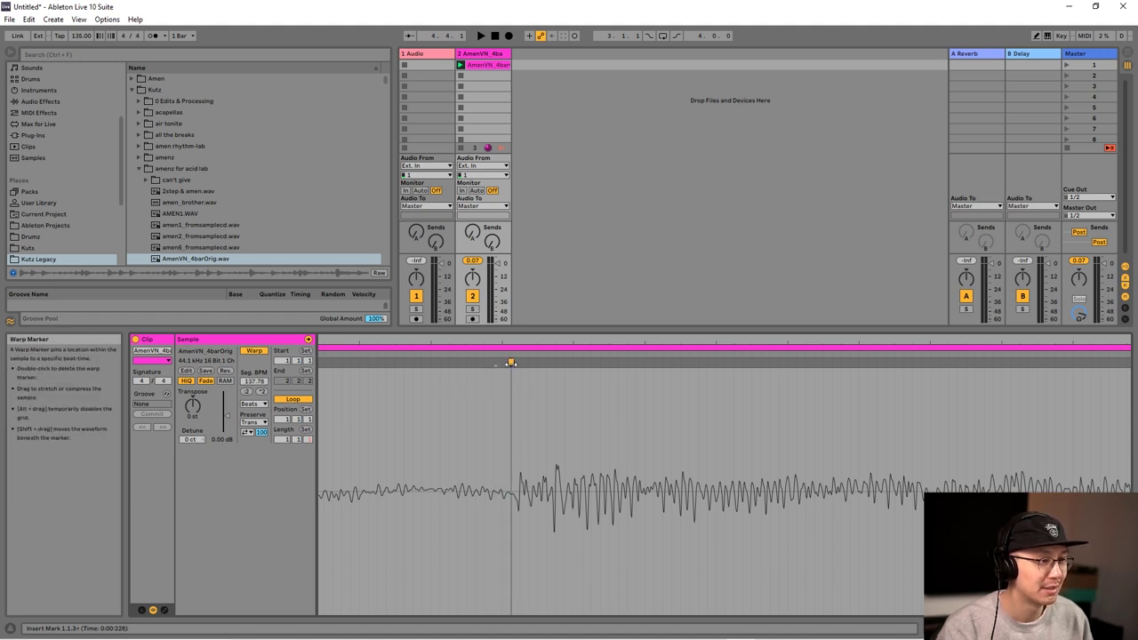
pyautogui.moveTo(510, 363); pyautogui.dragTo(514, 362)
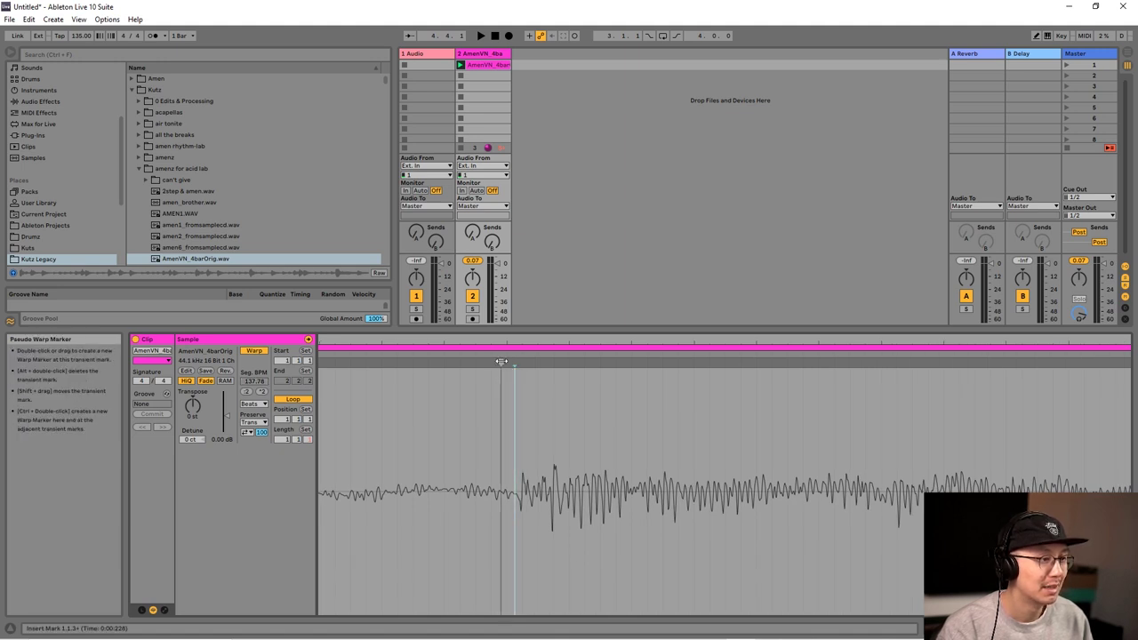
pyautogui.doubleClick(501, 362)
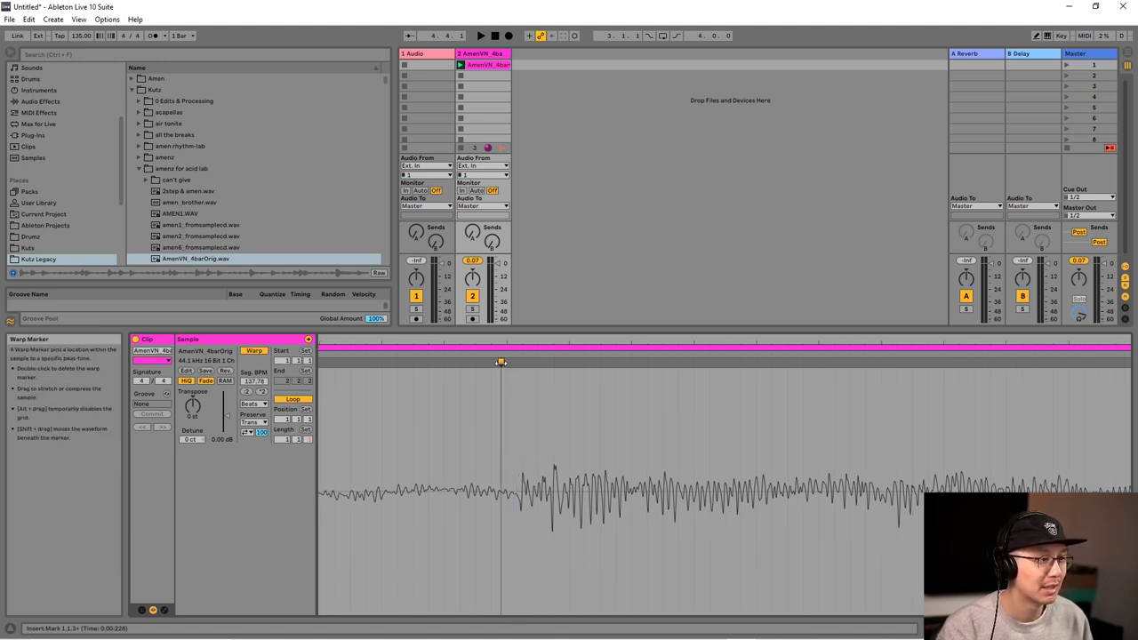
pyautogui.doubleClick(502, 362)
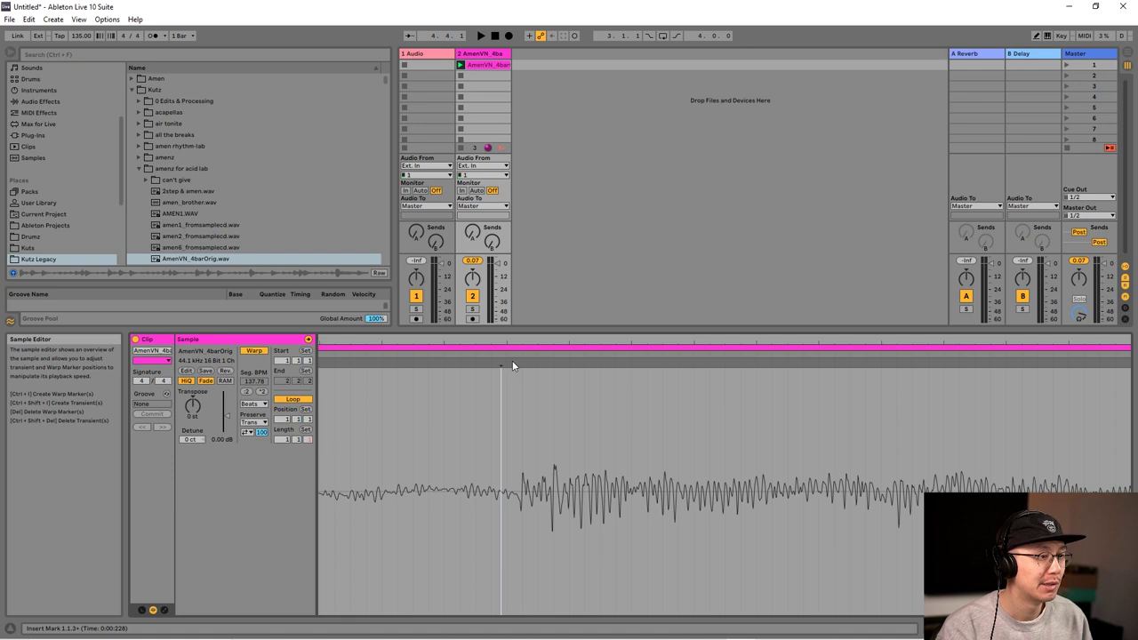
pyautogui.doubleClick(513, 363)
# Step: Place a warp marker at the onset of the hit just before 1.2 and play the clip to check it
pyautogui.moveTo(513, 342)
pyautogui.mouseDown()
pyautogui.moveTo(411, 342)
pyautogui.moveTo(469, 345)
pyautogui.moveTo(476, 449)
pyautogui.mouseUp()
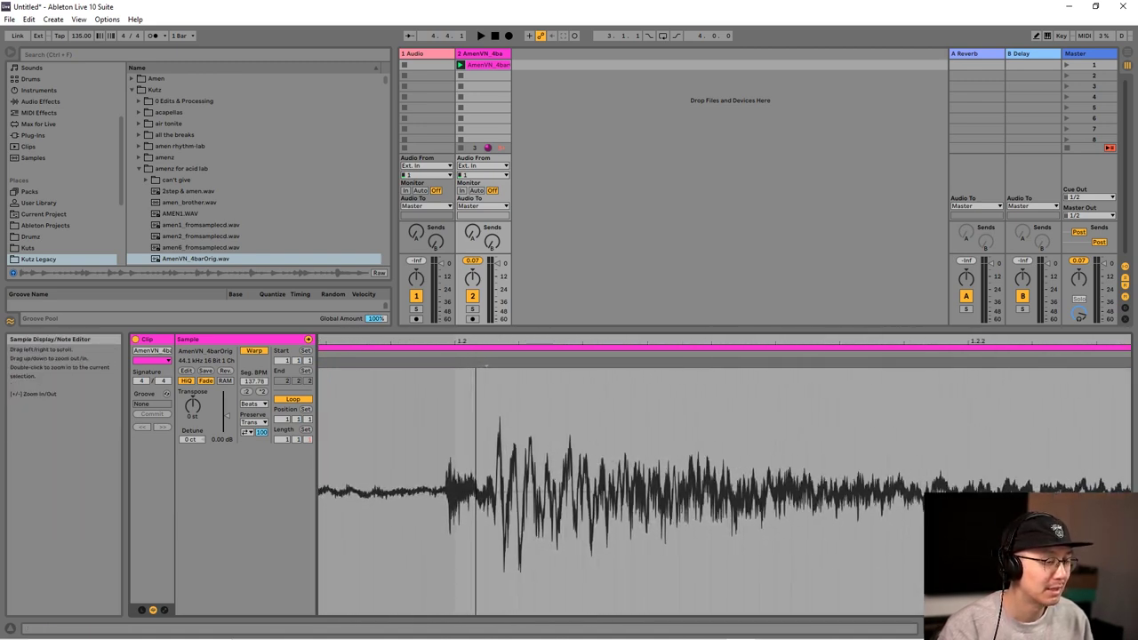
pyautogui.moveTo(486, 365); pyautogui.dragTo(535, 370)
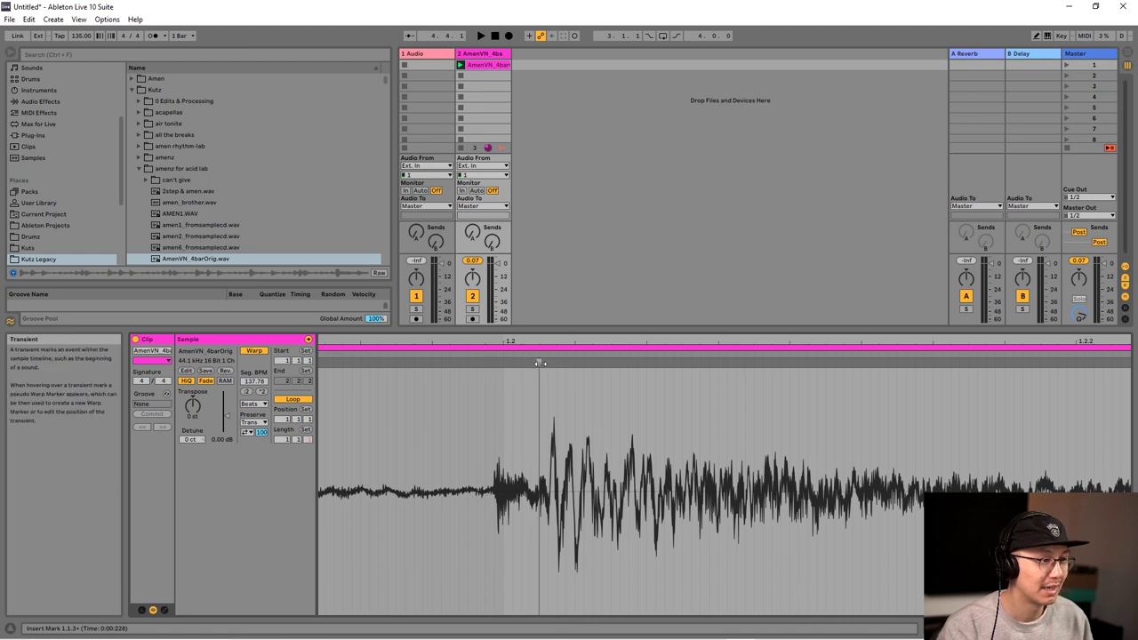
pyautogui.click(494, 366)
pyautogui.doubleClick(494, 364)
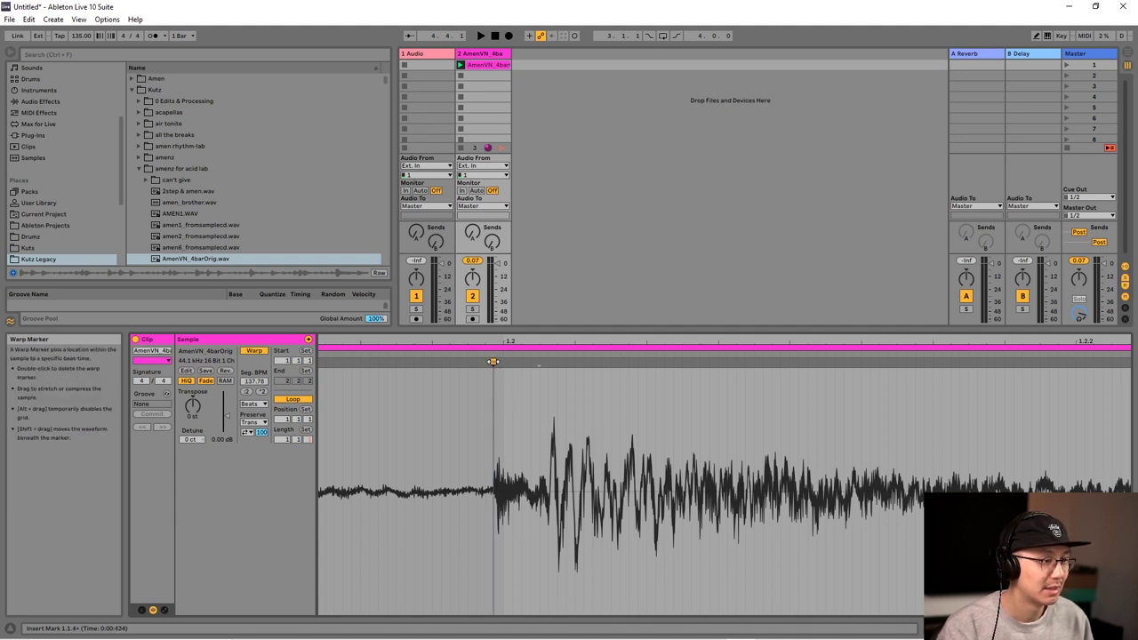
pyautogui.click(538, 355)
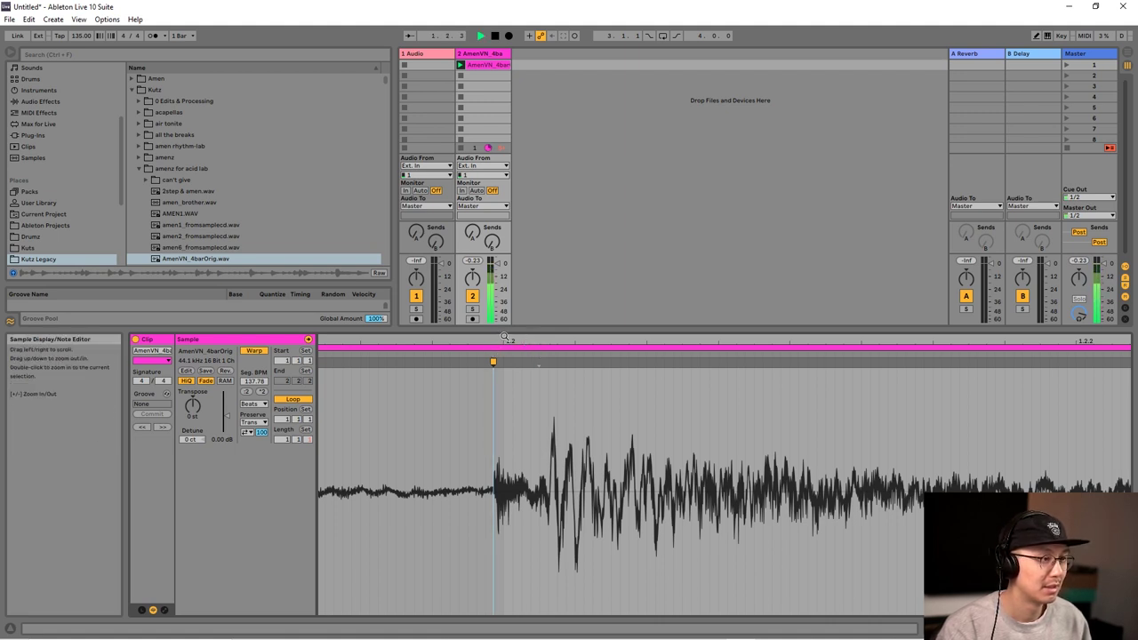
pyautogui.press('space')
# Step: Place a warp marker at the onset of the hit just after 1.2.3
pyautogui.moveTo(503, 341); pyautogui.dragTo(504, 253)
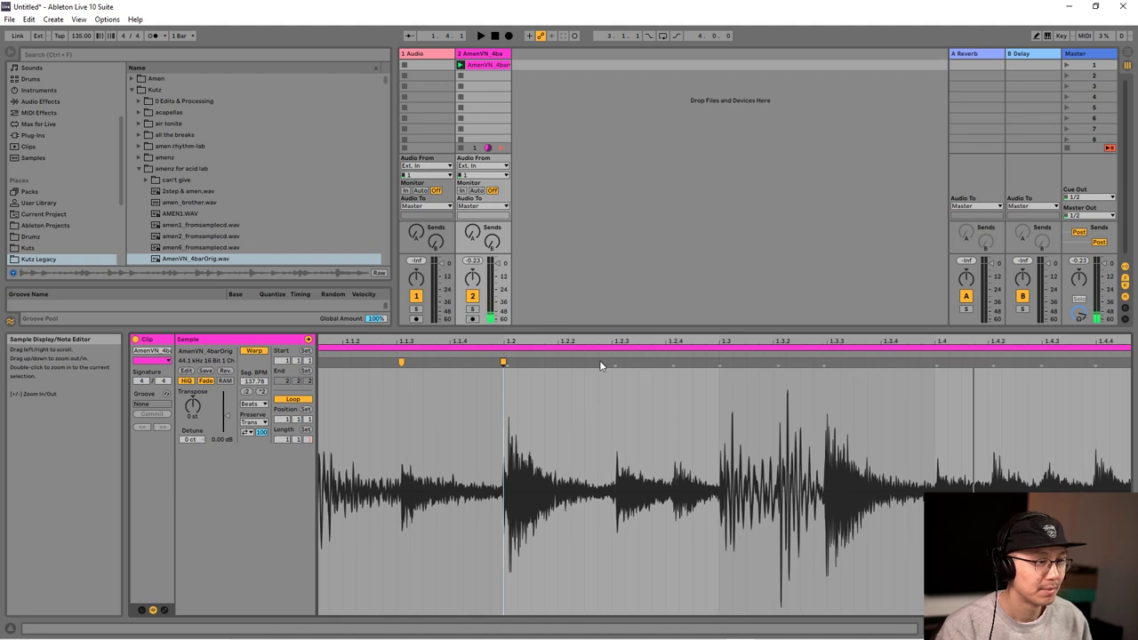
pyautogui.moveTo(616, 341); pyautogui.dragTo(631, 383)
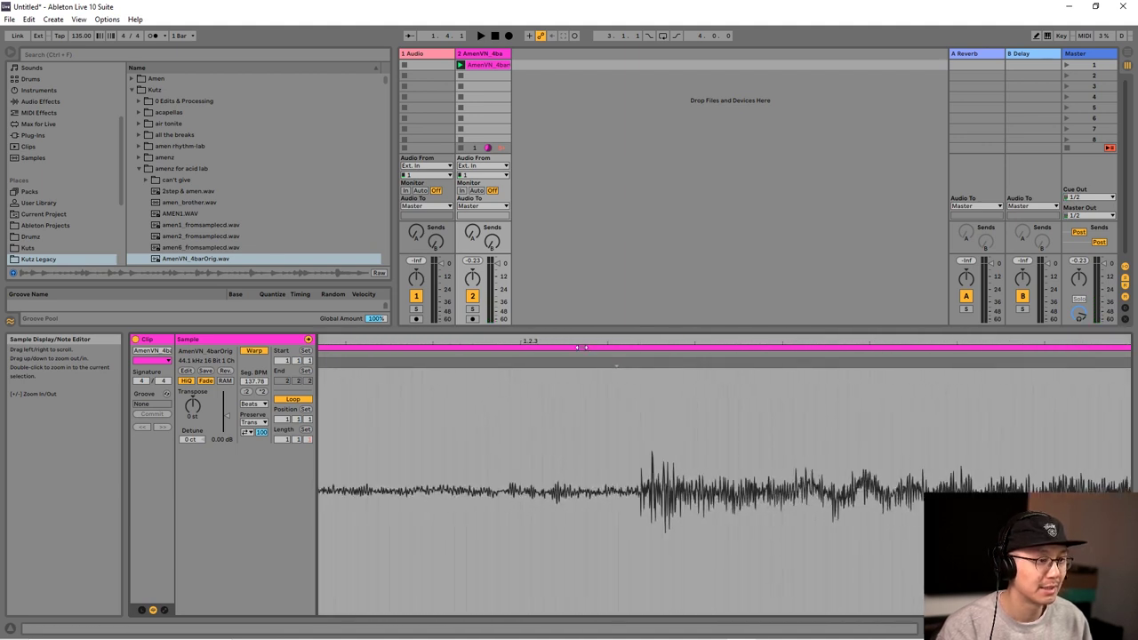
pyautogui.moveTo(641, 341); pyautogui.dragTo(654, 400)
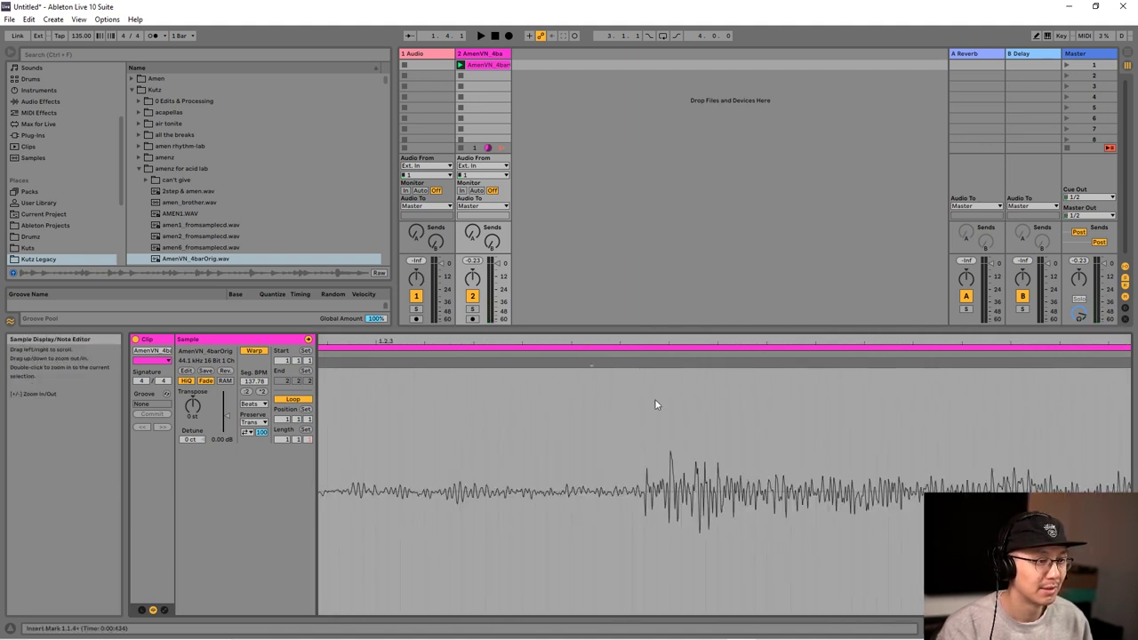
pyautogui.moveTo(592, 362)
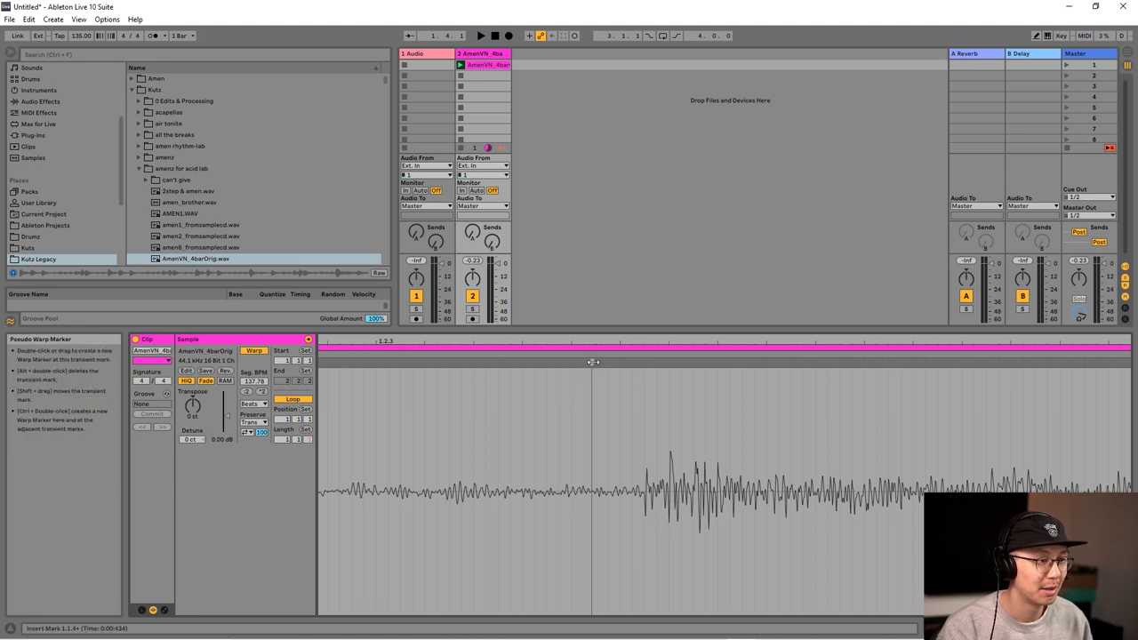
pyautogui.doubleClick(637, 367)
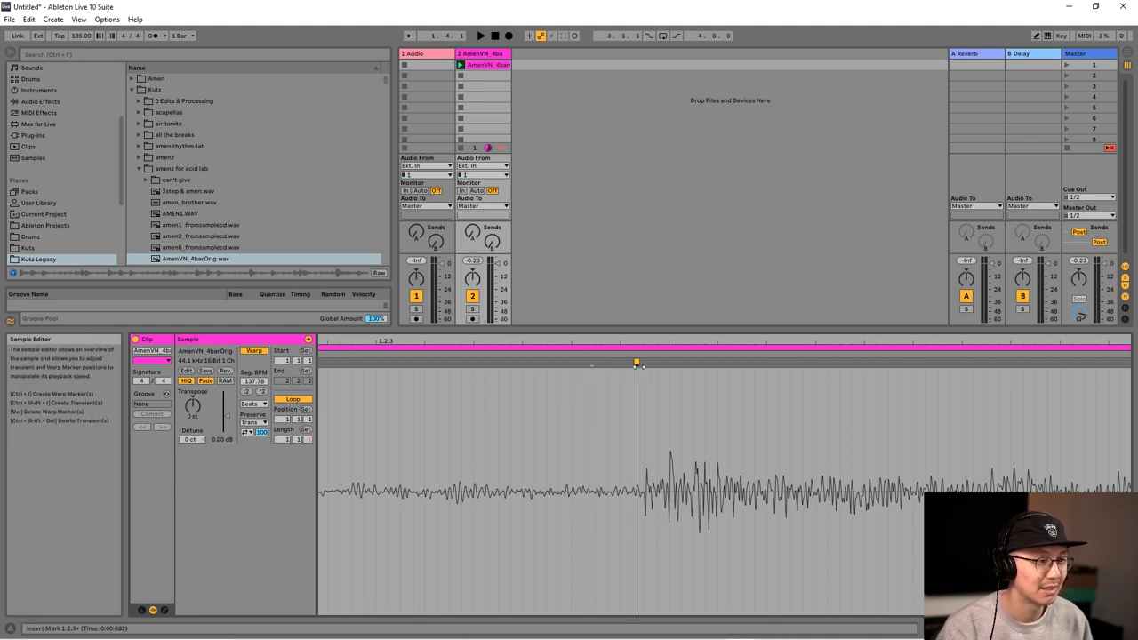
# Step: Place warp markers at the onsets of all remaining hits, from the one near 1.2.4 to the one near 2.2
pyautogui.moveTo(651, 339)
pyautogui.mouseDown()
pyautogui.moveTo(730, 342)
pyautogui.moveTo(730, 431)
pyautogui.mouseUp()
pyautogui.doubleClick(652, 362)
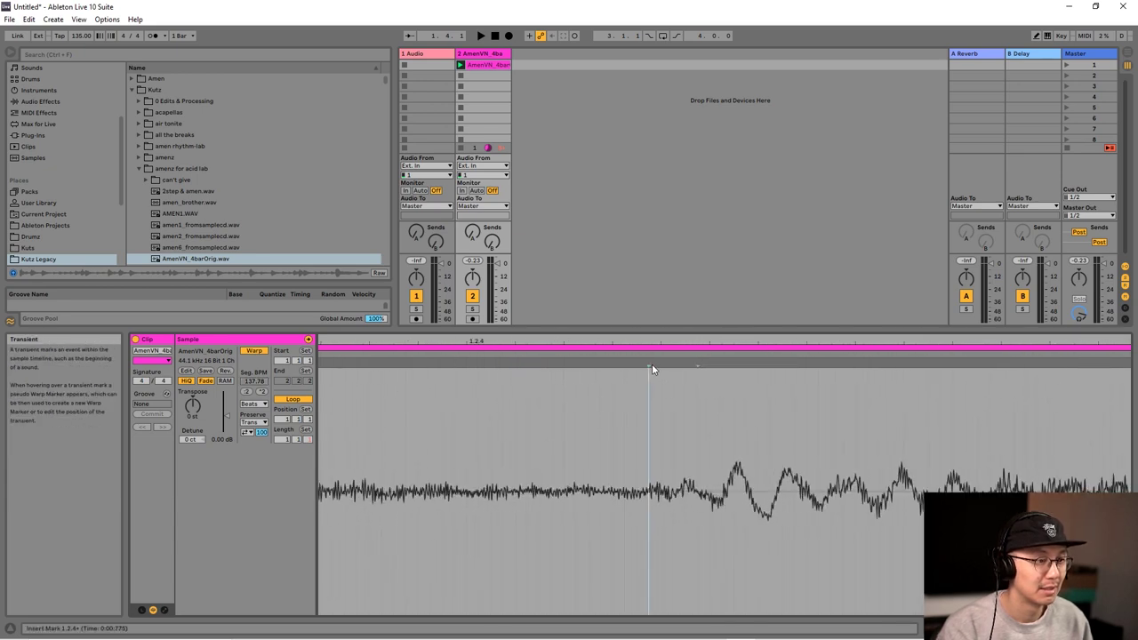
pyautogui.doubleClick(668, 363)
pyautogui.moveTo(711, 342)
pyautogui.mouseDown()
pyautogui.moveTo(613, 342)
pyautogui.moveTo(694, 267)
pyautogui.moveTo(715, 352)
pyautogui.moveTo(771, 339)
pyautogui.moveTo(907, 365)
pyautogui.moveTo(872, 373)
pyautogui.moveTo(1053, 342)
pyautogui.mouseUp()
pyautogui.doubleClick(679, 363)
pyautogui.doubleClick(612, 362)
pyautogui.doubleClick(693, 363)
pyautogui.doubleClick(872, 361)
# Step: Play the warped break, set the project tempo to 170 BPM and play it again at that speed
pyautogui.press('space')
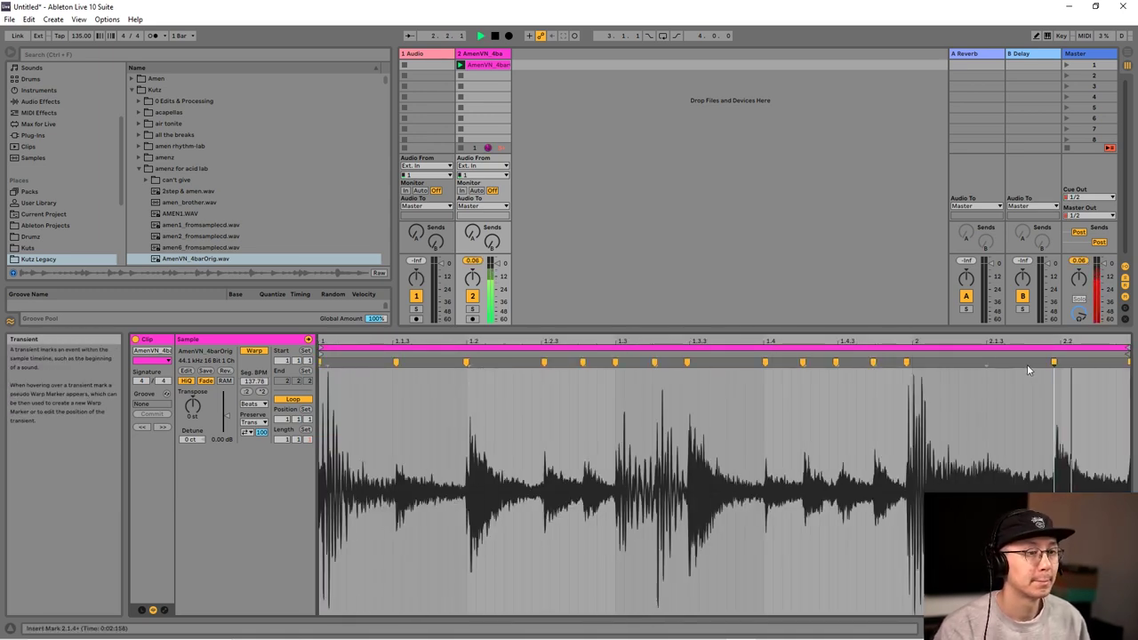
pyautogui.press('space')
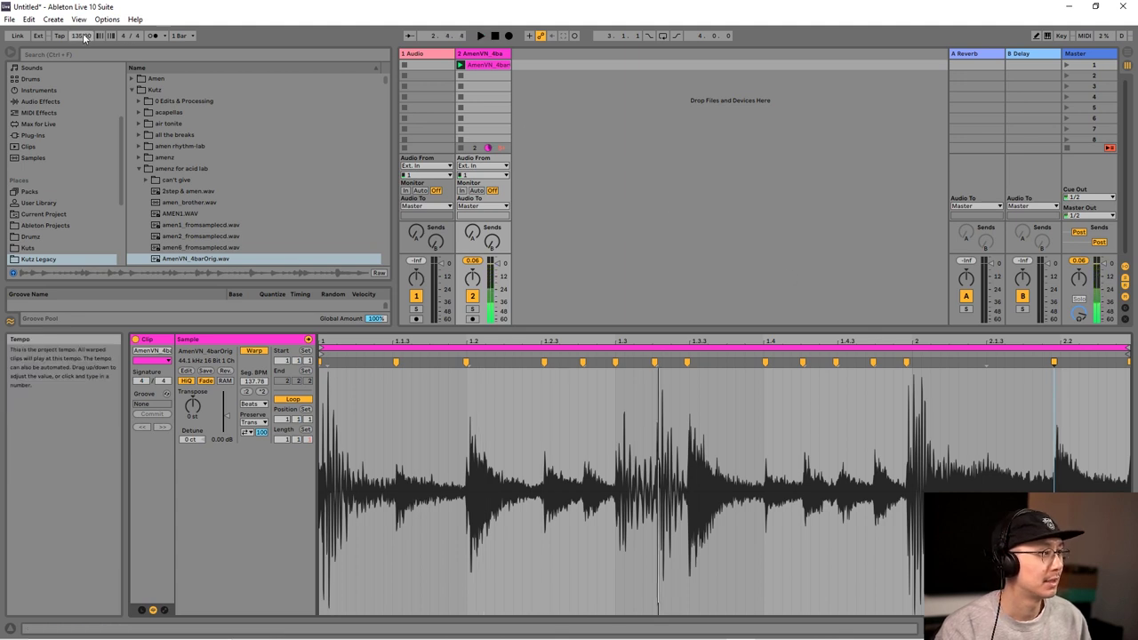
pyautogui.press('space')
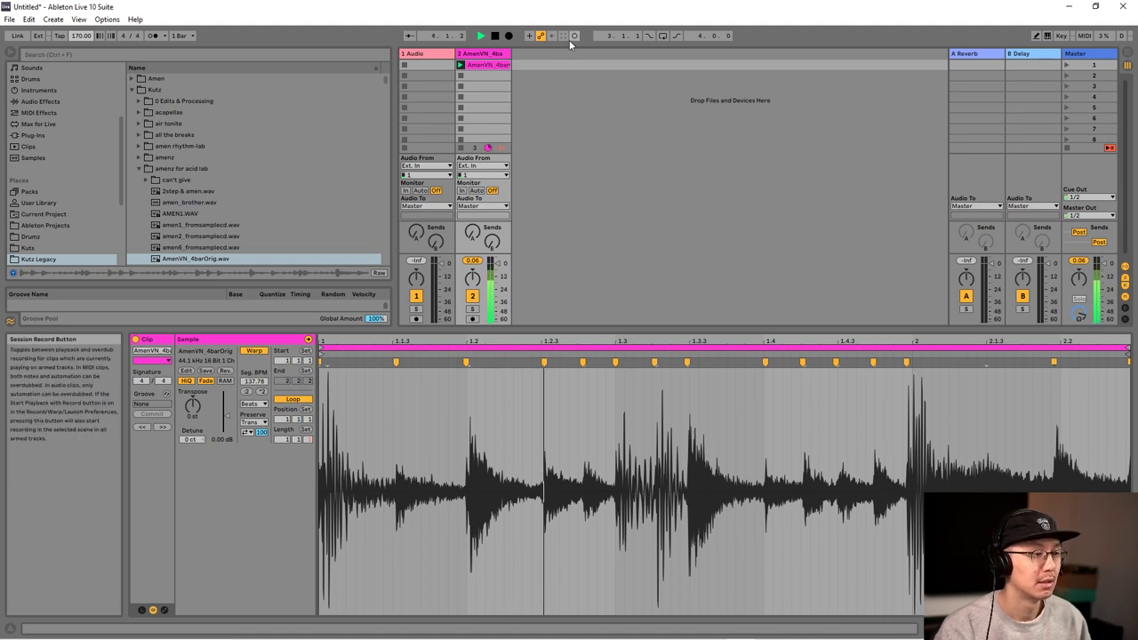
pyautogui.press('space')
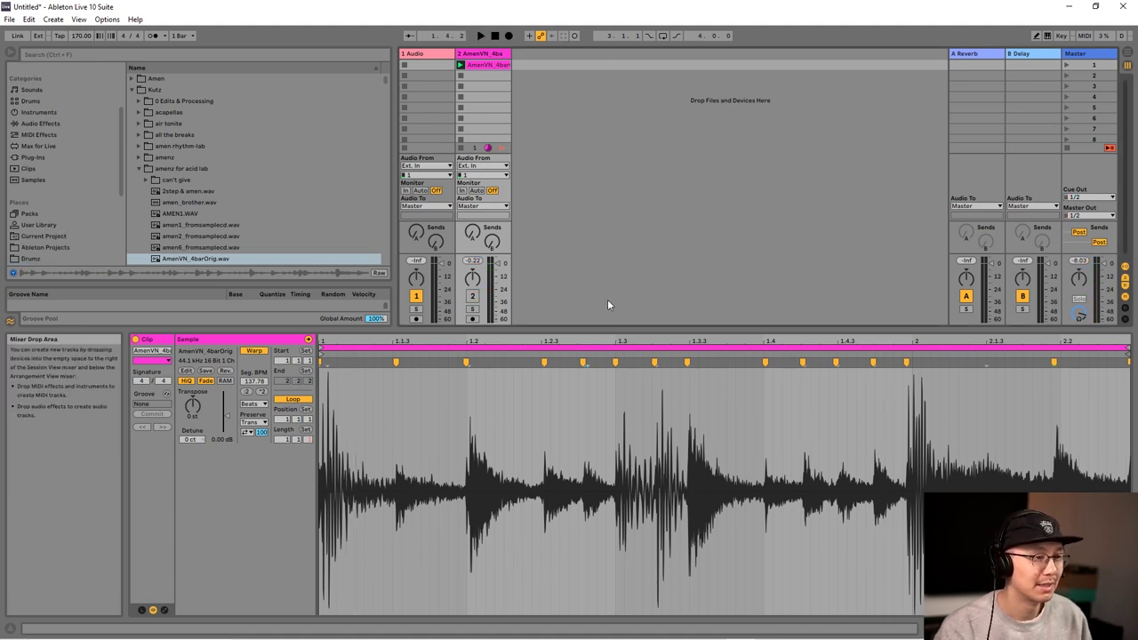
# Step: Slice the clip to a new MIDI track with one slice per warp marker, the Built-in preset and Preserve warped timing off
pyautogui.rightClick(571, 420)
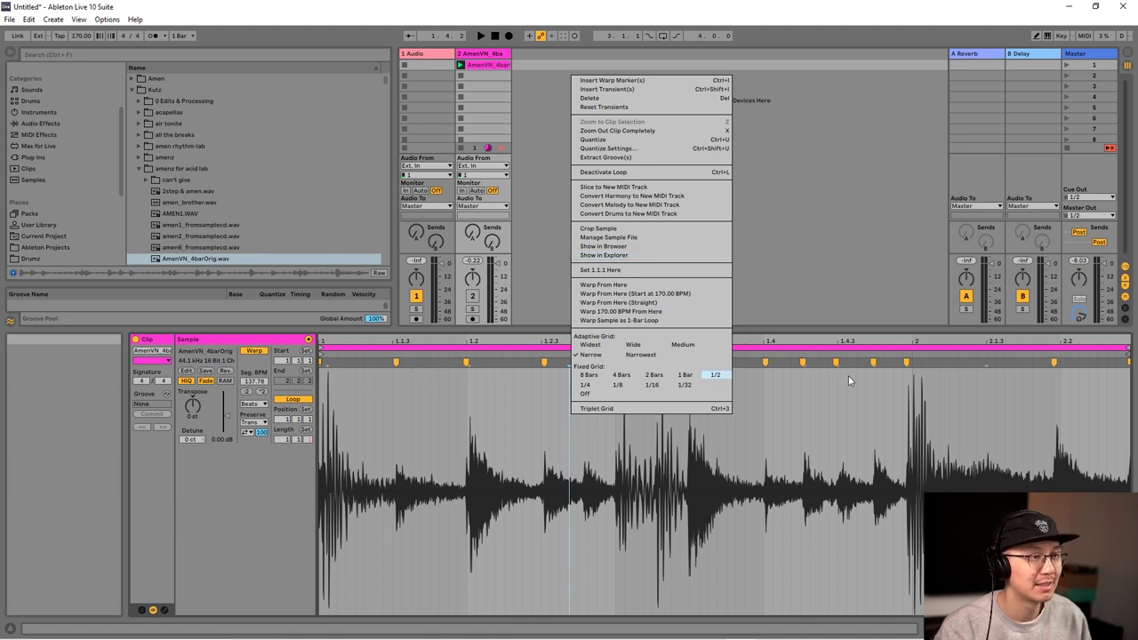
pyautogui.click(644, 189)
pyautogui.moveTo(493, 372); pyautogui.dragTo(563, 316)
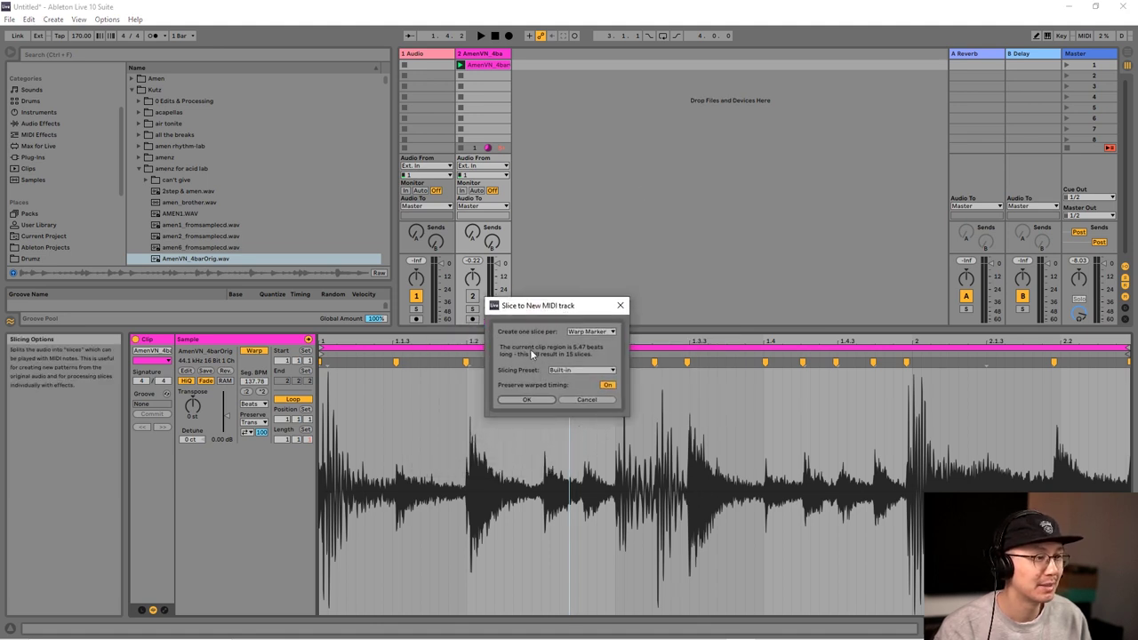
pyautogui.click(573, 332)
pyautogui.click(580, 340)
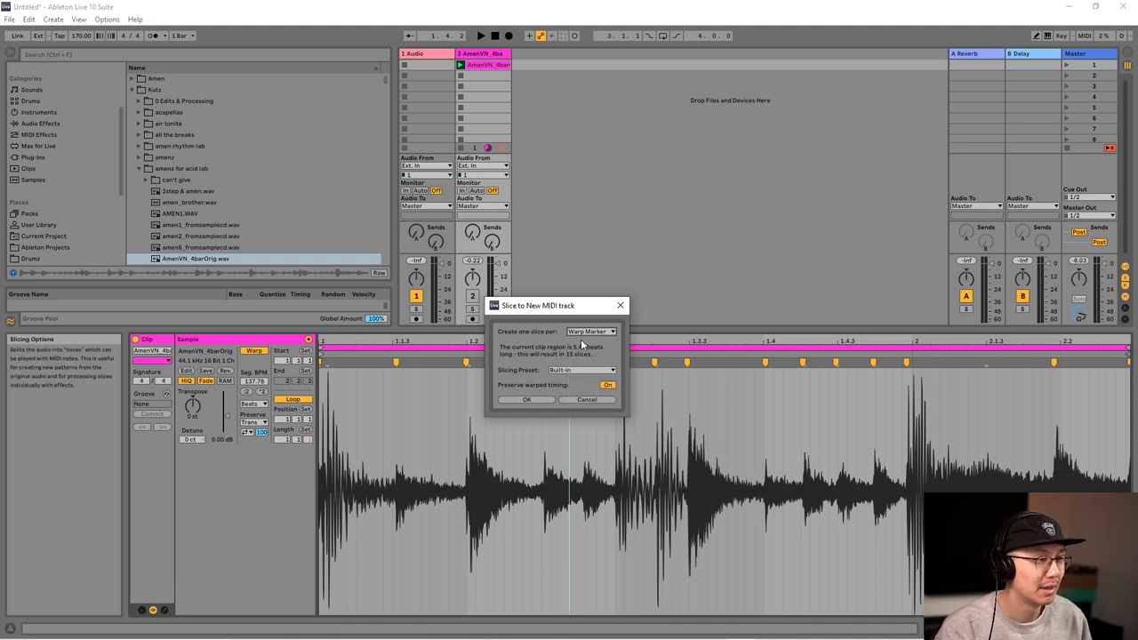
pyautogui.click(571, 371)
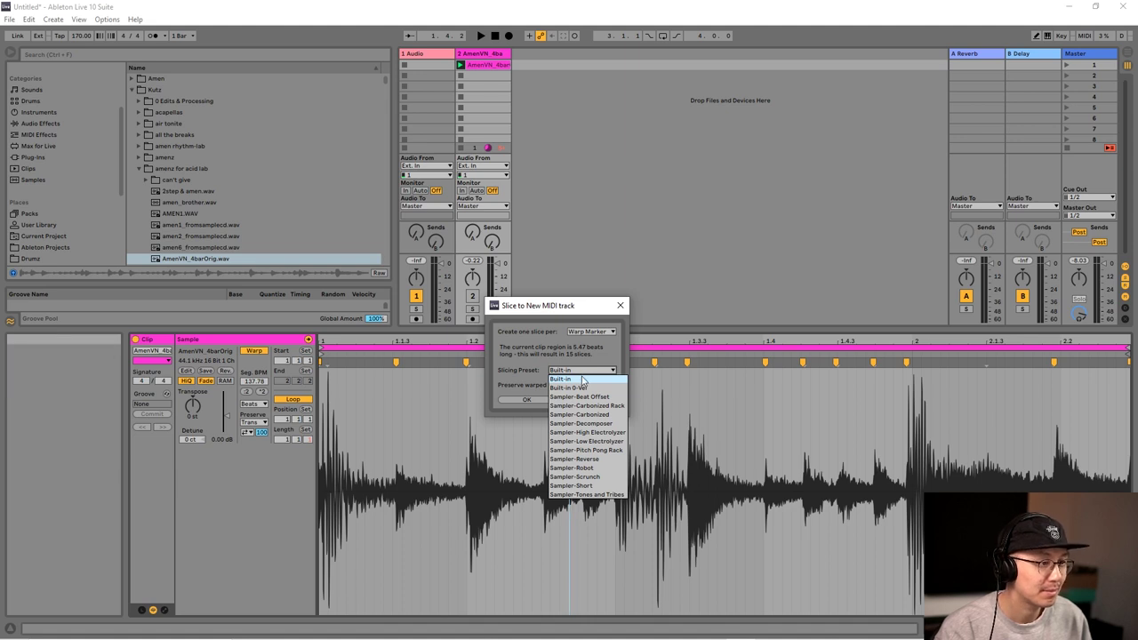
pyautogui.click(582, 379)
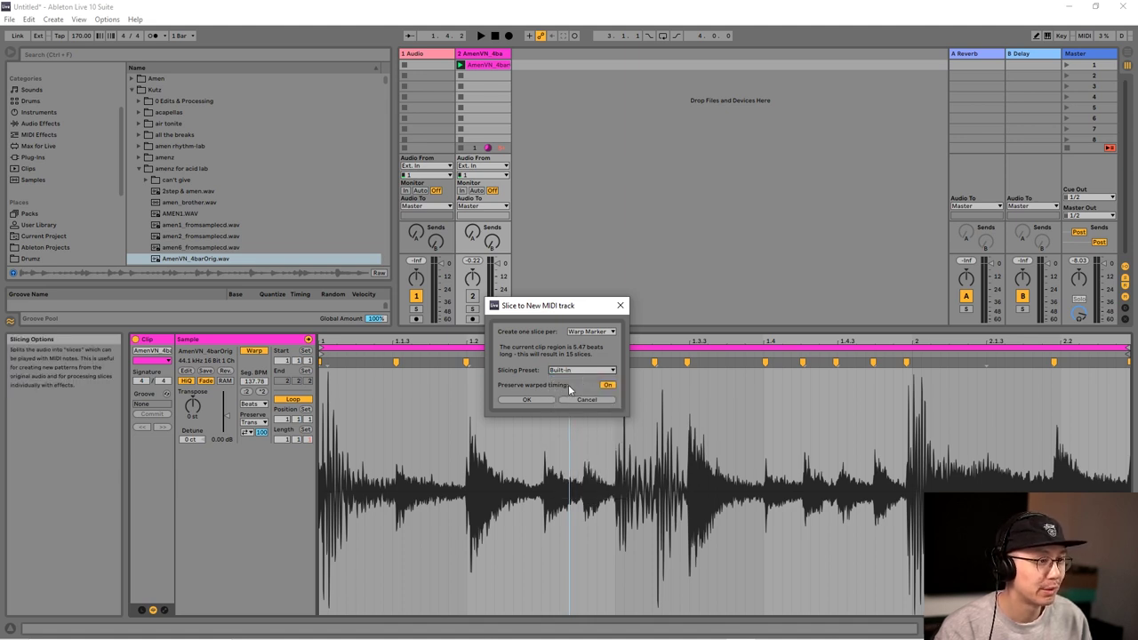
pyautogui.click(608, 387)
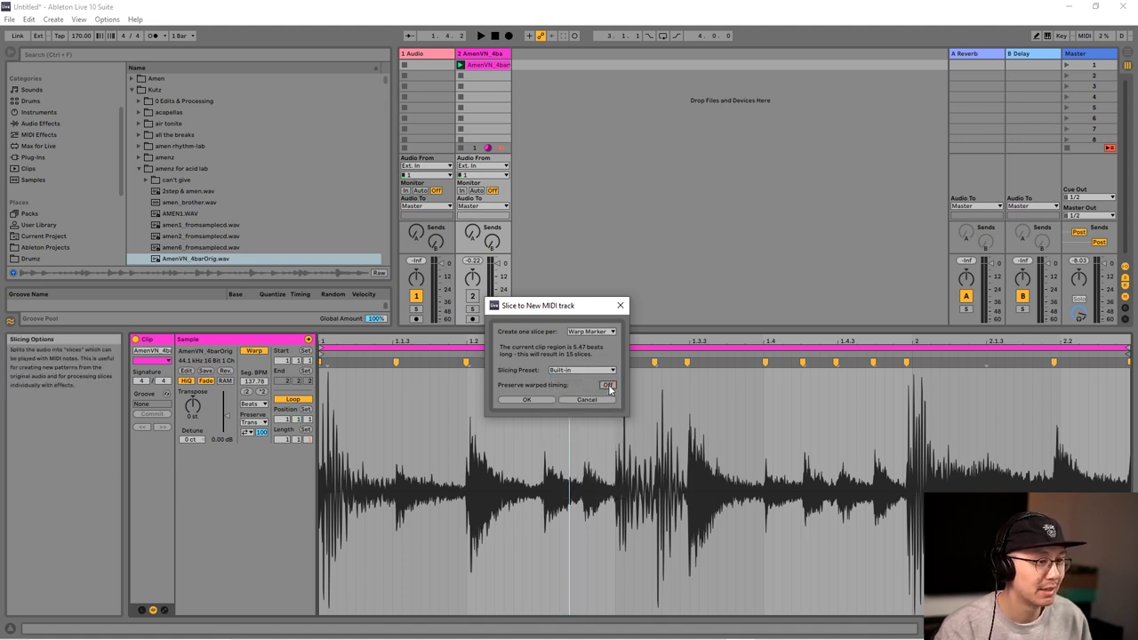
pyautogui.click(530, 398)
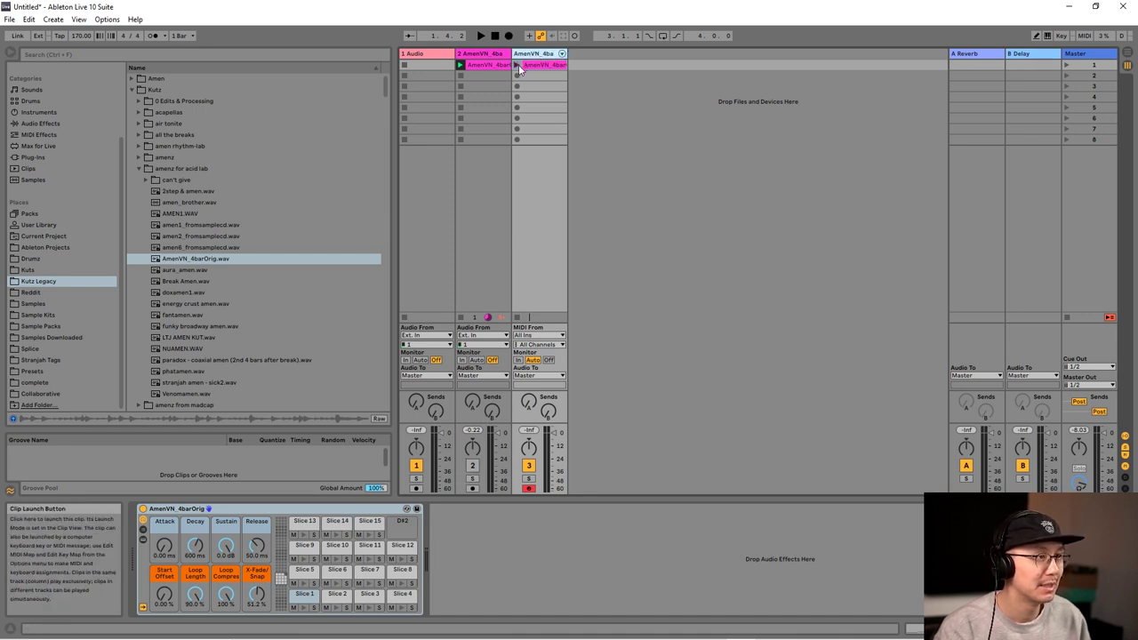
# Step: Audition slices 1 to 4 individually in the new track's drum rack
pyautogui.click(303, 607)
pyautogui.click(337, 609)
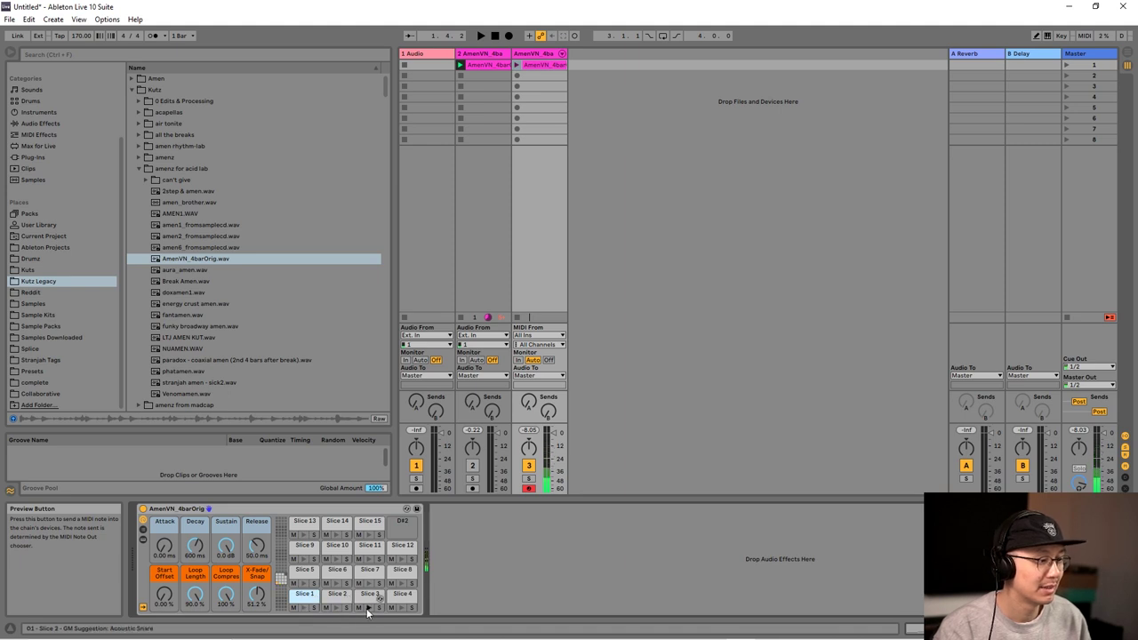
pyautogui.click(369, 609)
pyautogui.click(402, 609)
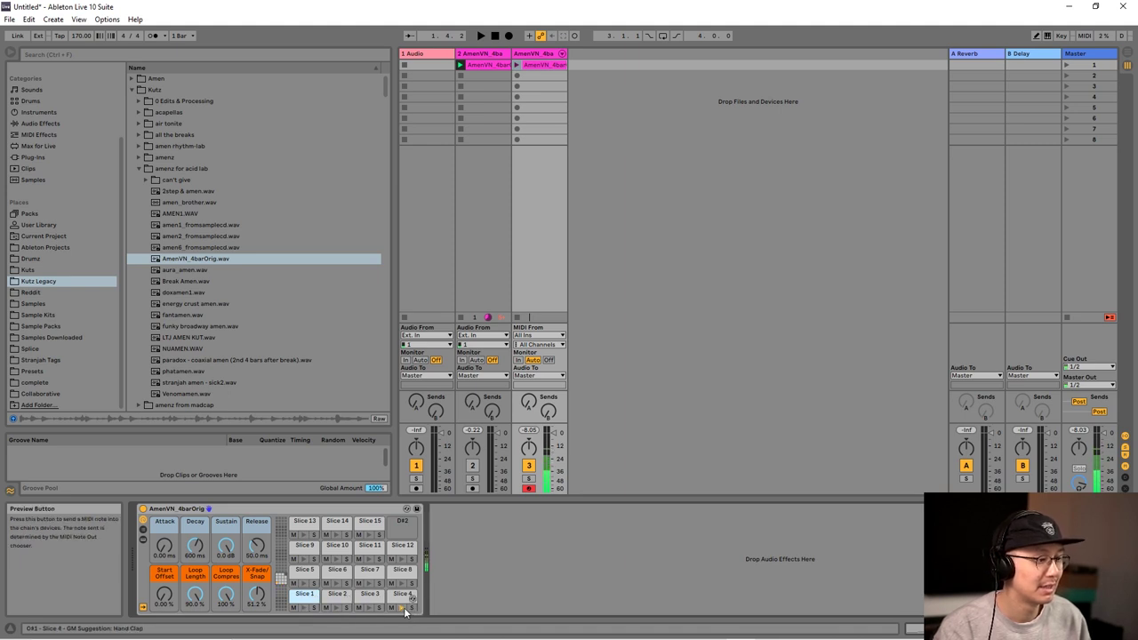
# Step: Launch the sliced MIDI clip and open its notes to see how the slices are laid out
pyautogui.click(516, 65)
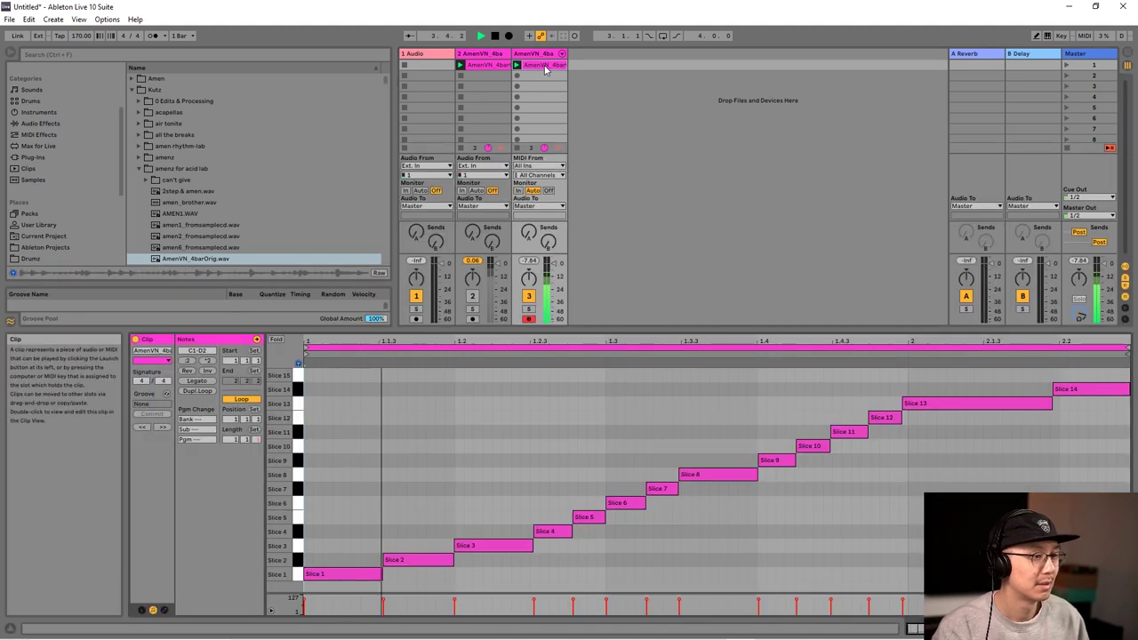
pyautogui.doubleClick(545, 70)
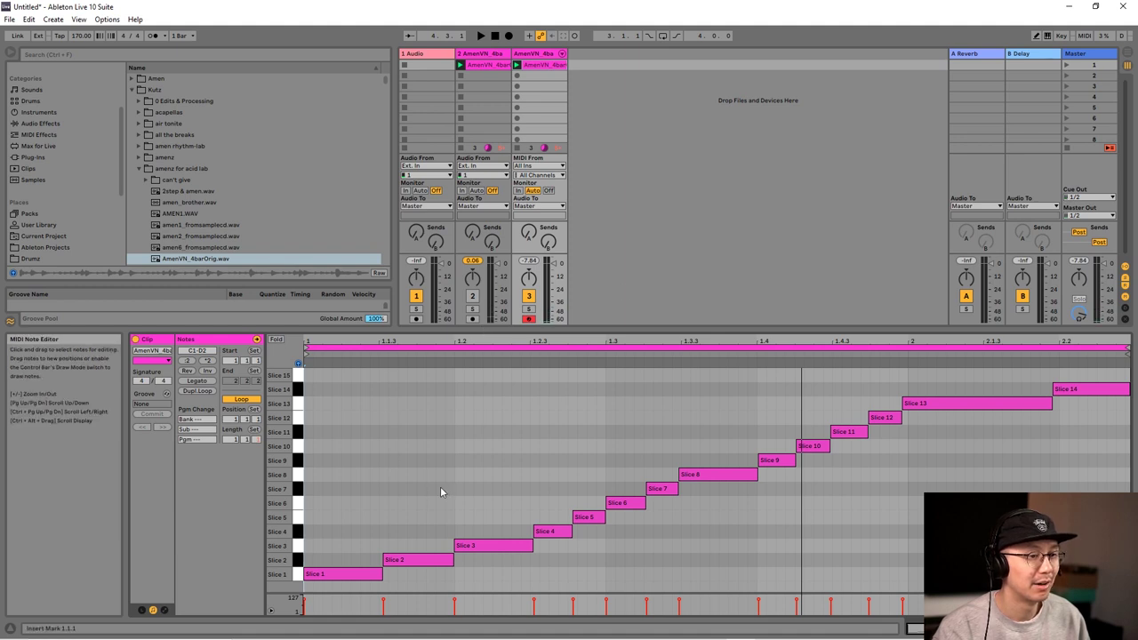
pyautogui.click(415, 388)
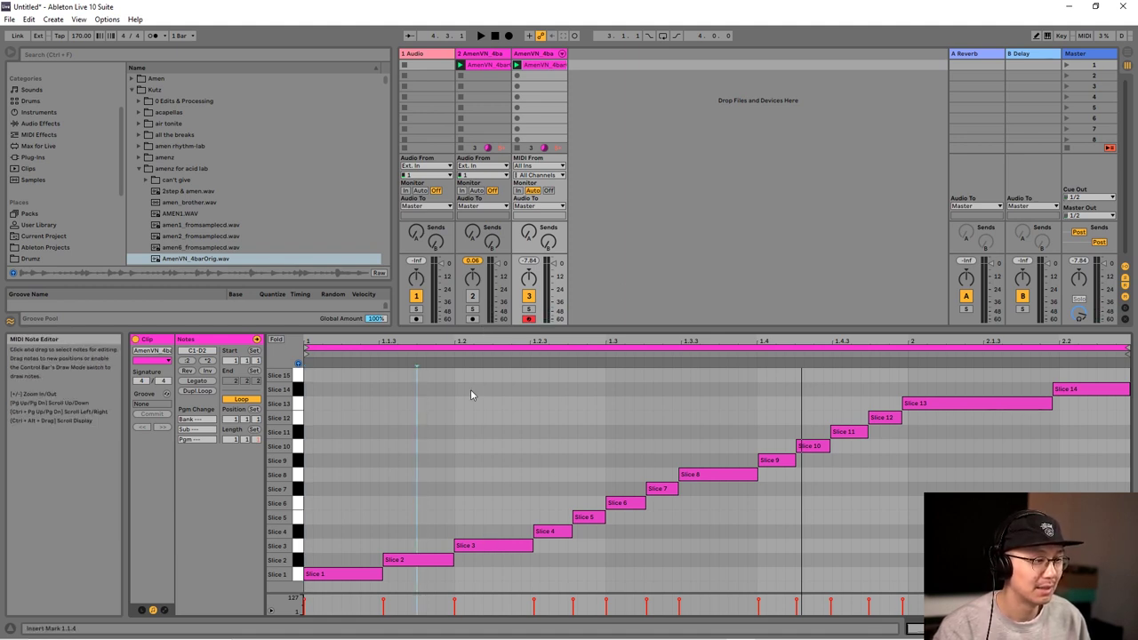
# Step: Duplicate the sliced MIDI clip into the slot below and launch the copy
pyautogui.click(541, 66)
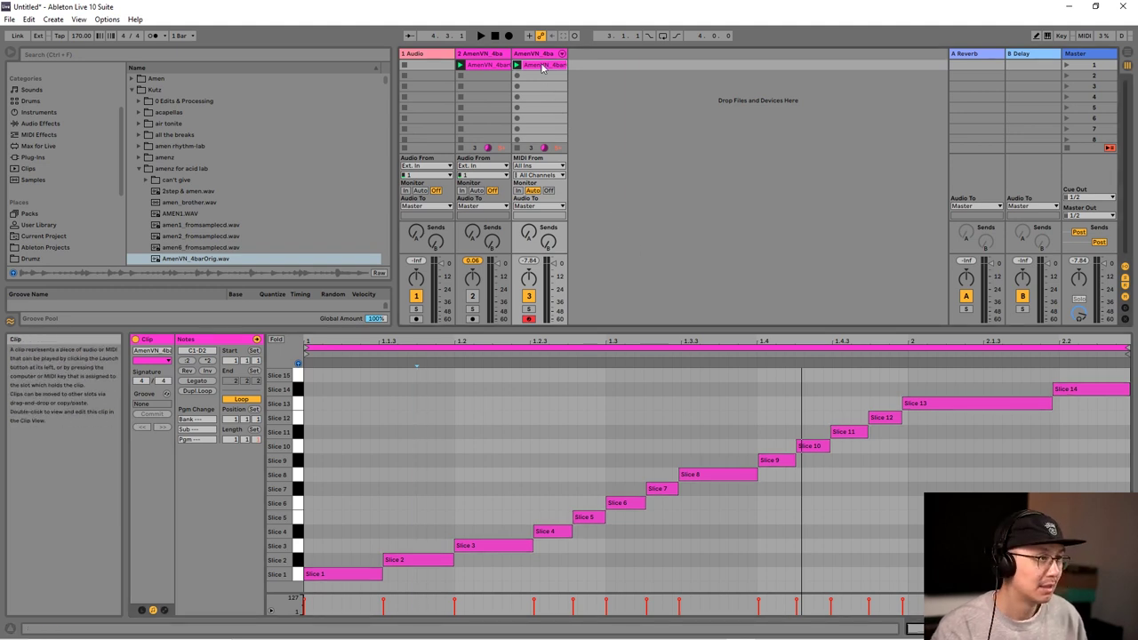
pyautogui.hotkey('ctrl', 'd')
pyautogui.click(517, 76)
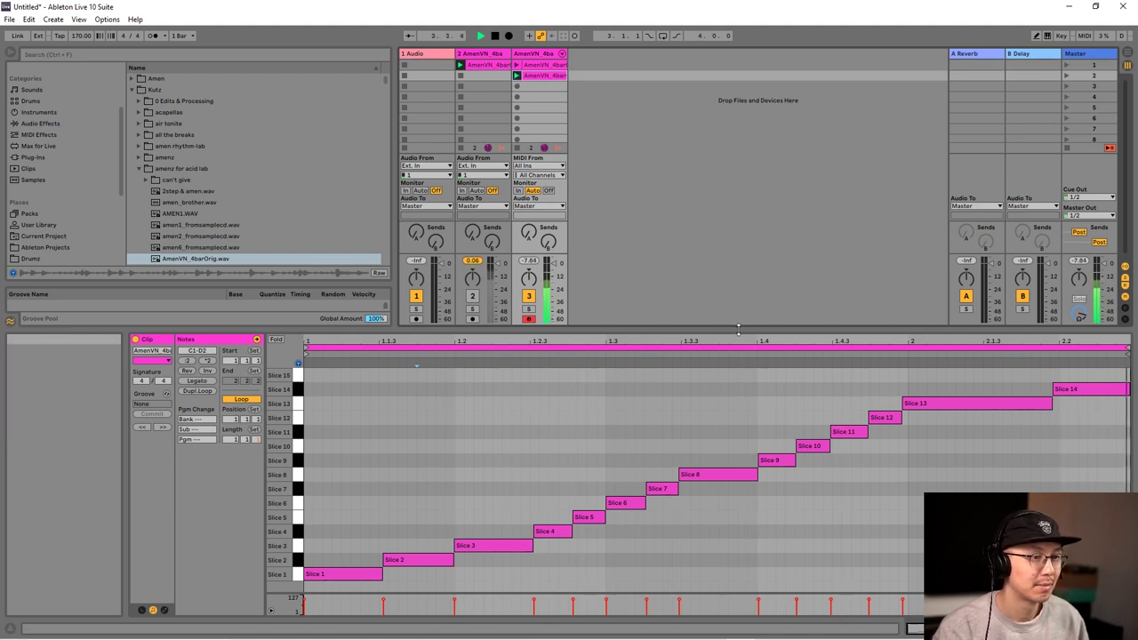
# Step: Set the duplicated clip's loop length to two bars and delete the notes of slices 13 to 15 at its end
pyautogui.moveTo(738, 327); pyautogui.dragTo(737, 278)
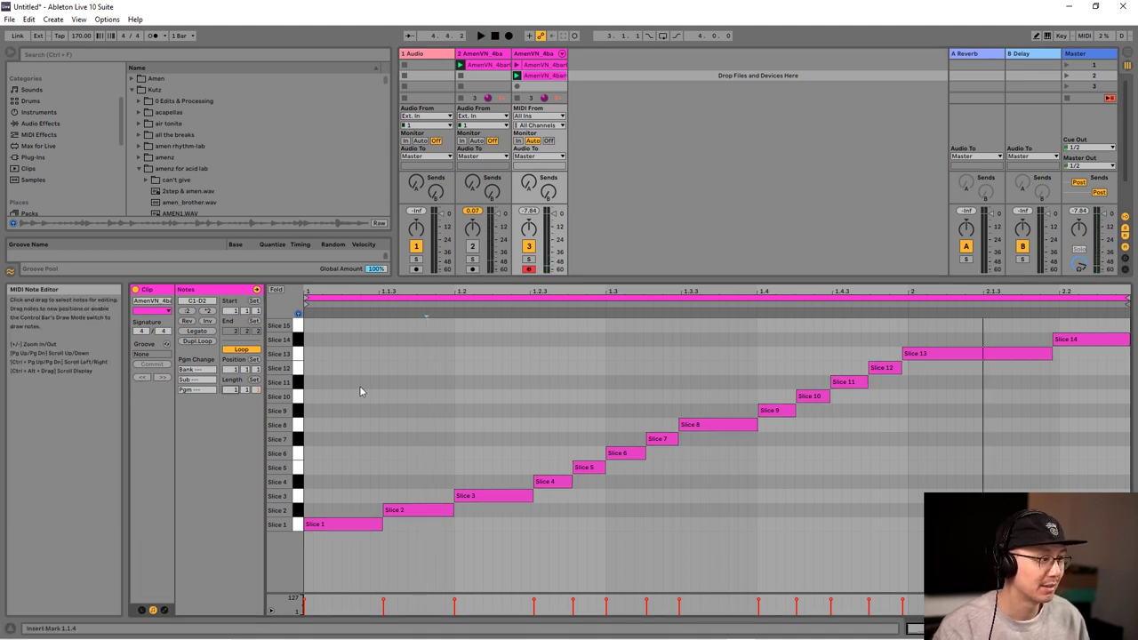
pyautogui.write('2')
pyautogui.press('Return')
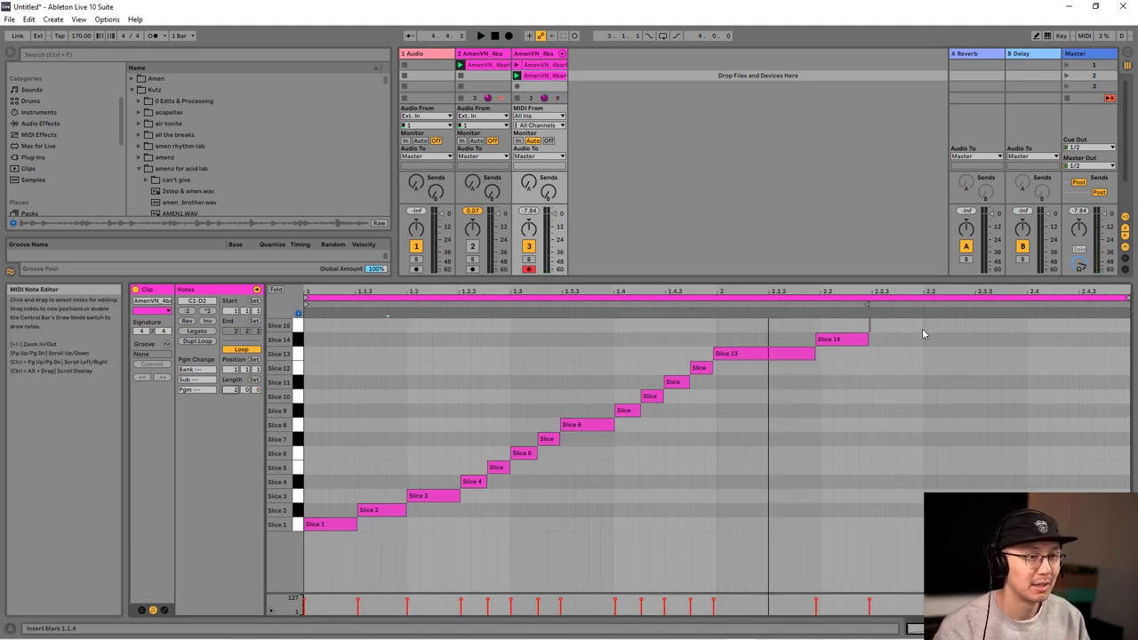
pyautogui.moveTo(922, 334); pyautogui.dragTo(734, 374)
pyautogui.press('Delete')
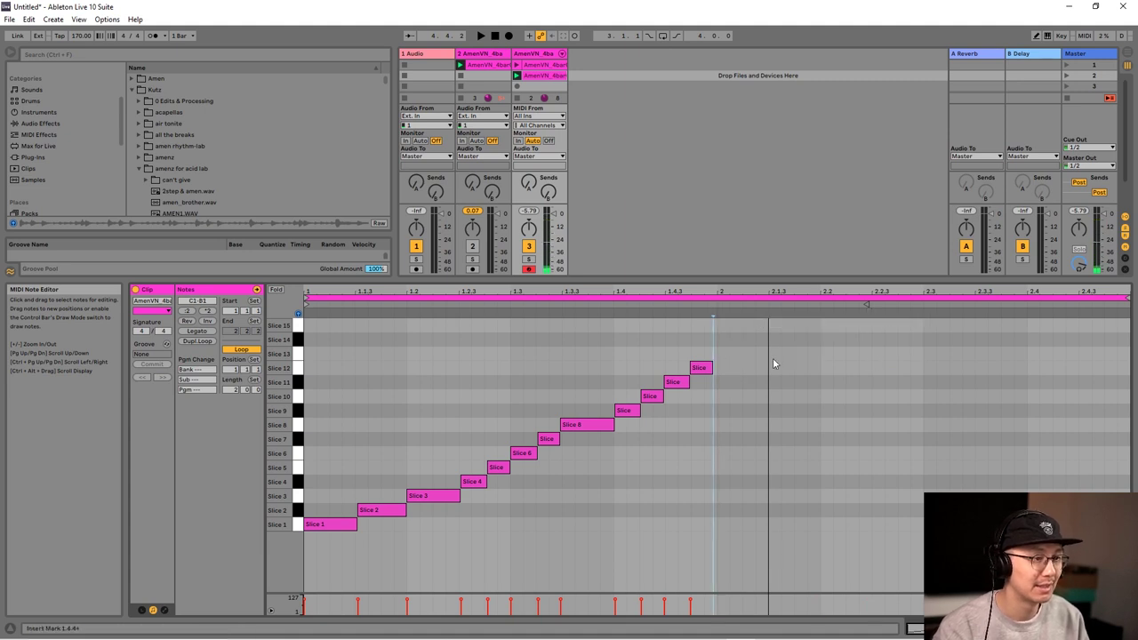
# Step: Shorten the Slice 1 note slightly and quantize the notes of slices 1, 2, 3 and 8
pyautogui.moveTo(357, 523); pyautogui.dragTo(354, 523)
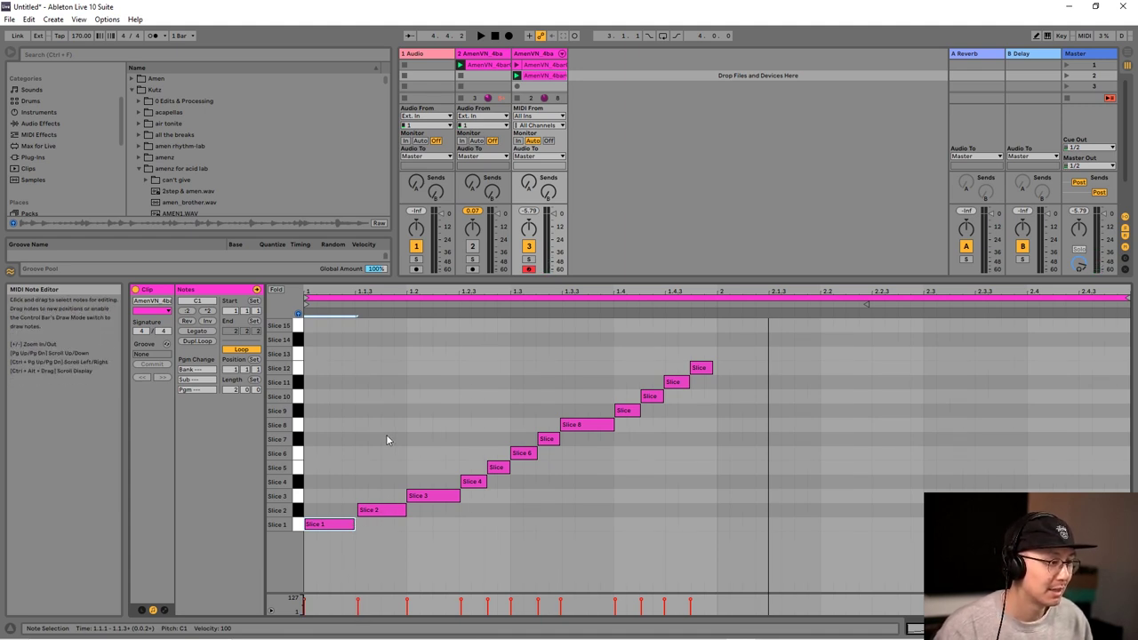
pyautogui.moveTo(378, 471); pyautogui.dragTo(312, 549)
pyautogui.moveTo(413, 461); pyautogui.dragTo(443, 532)
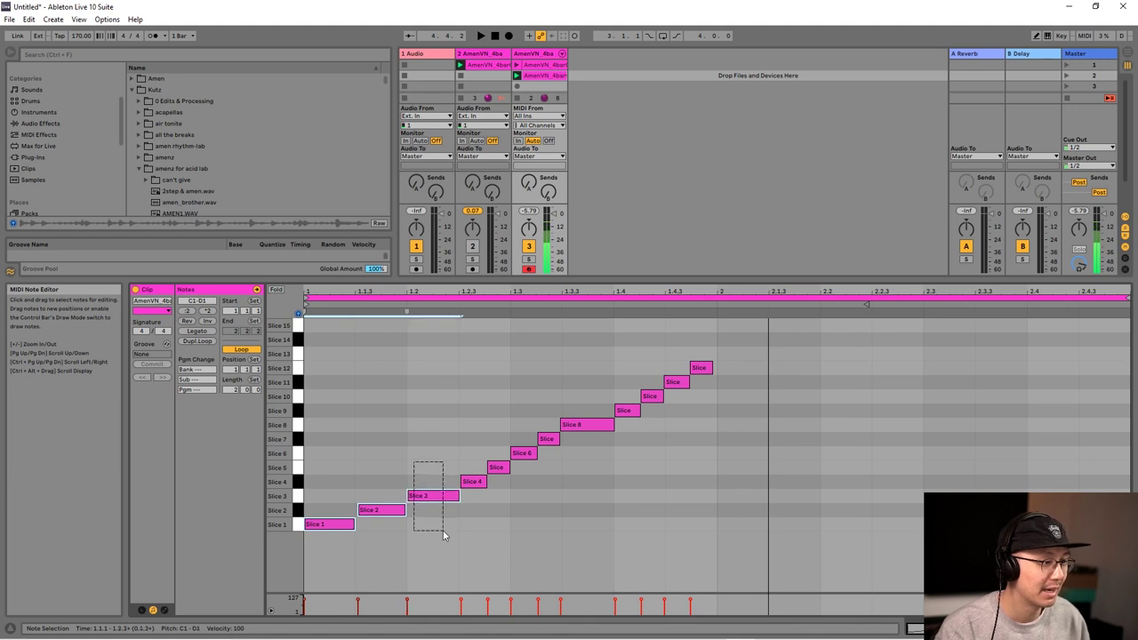
pyautogui.moveTo(463, 459); pyautogui.dragTo(514, 423)
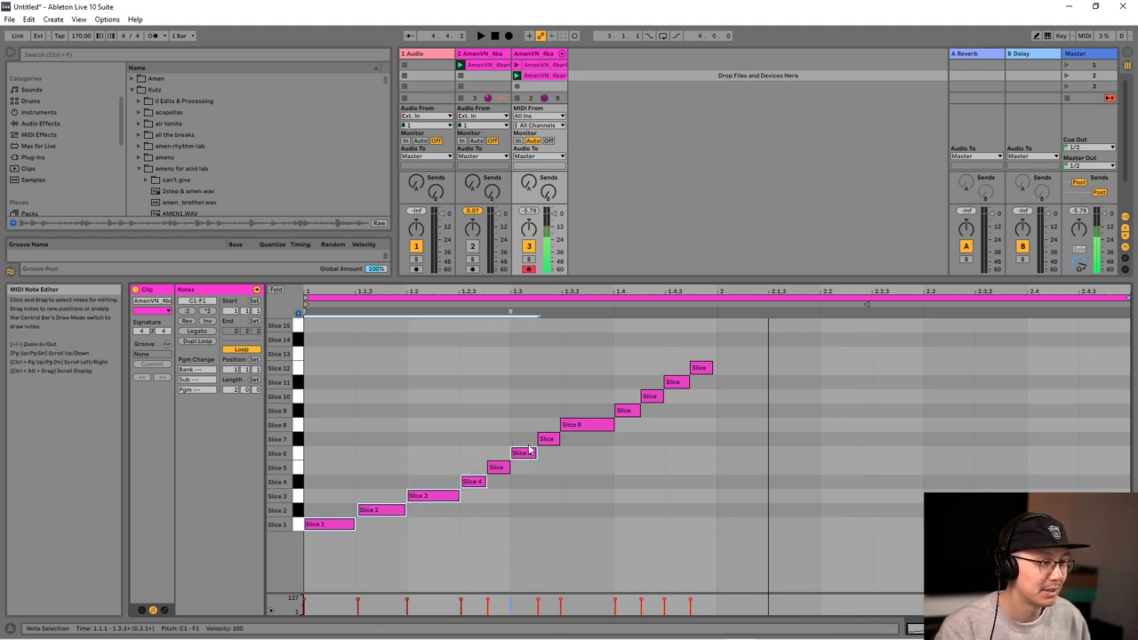
pyautogui.moveTo(578, 407); pyautogui.dragTo(627, 412)
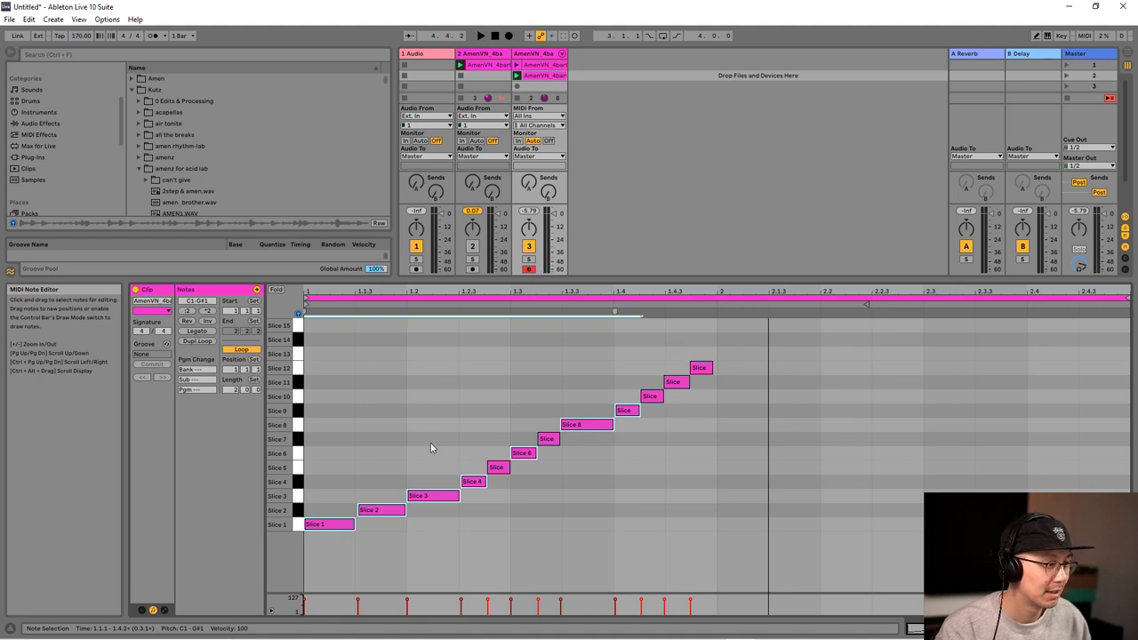
pyautogui.moveTo(431, 442); pyautogui.dragTo(323, 539)
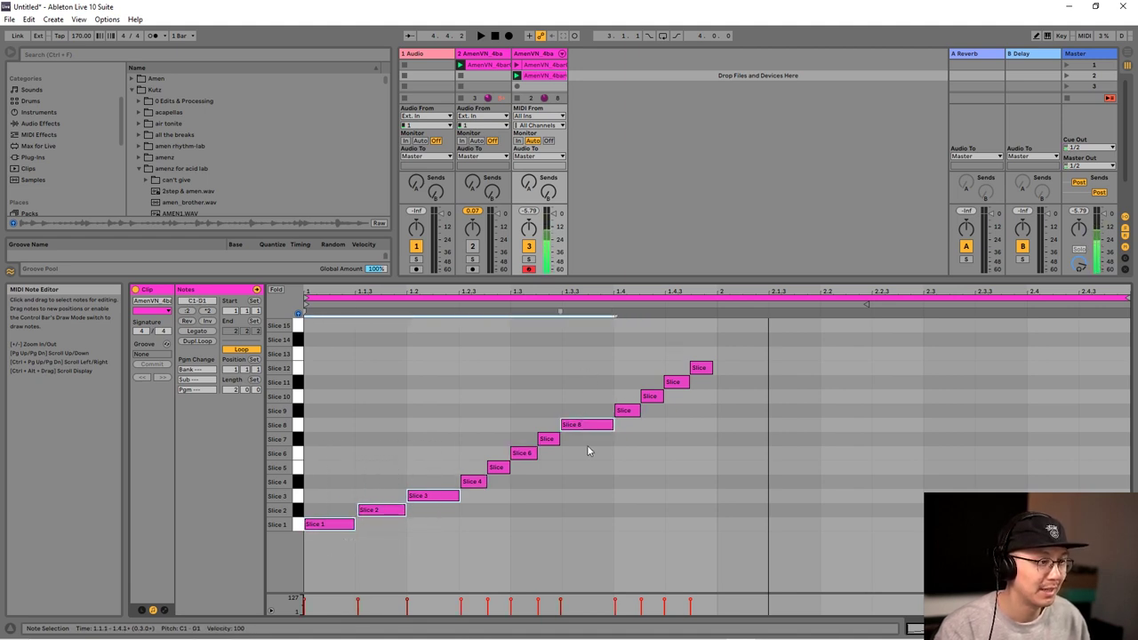
pyautogui.hotkey('ctrl', 'u')
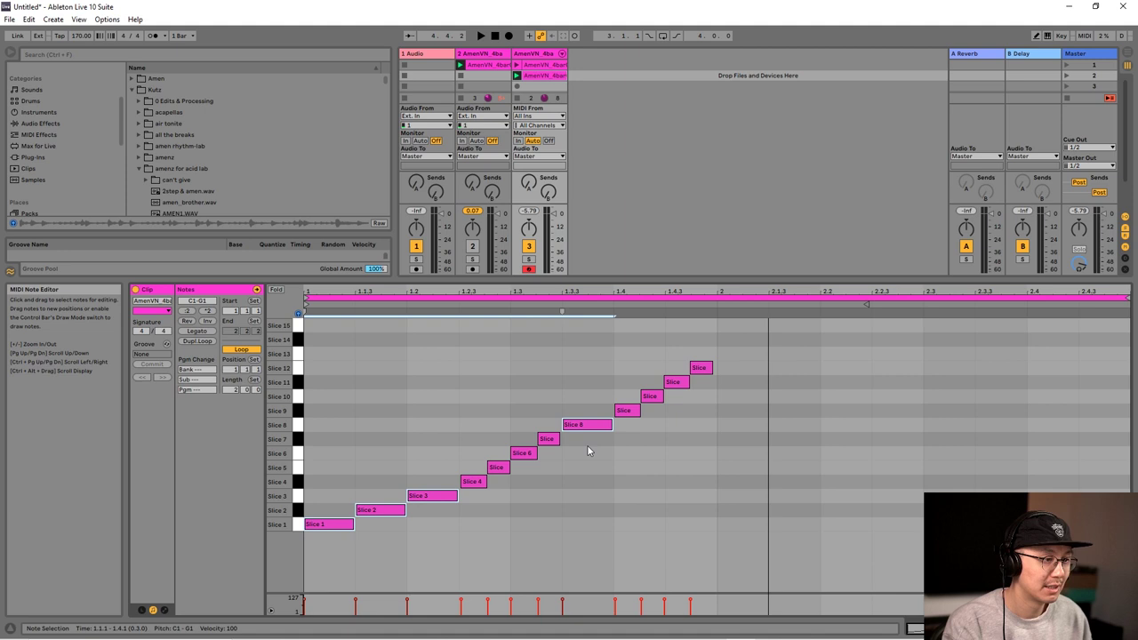
# Step: Move the Slice 4 and Slice 5 notes together so Slice 4 starts at 1.2.3, and extend Slice 5 to meet Slice 6
pyautogui.moveTo(496, 437); pyautogui.dragTo(473, 483)
pyautogui.click(477, 408)
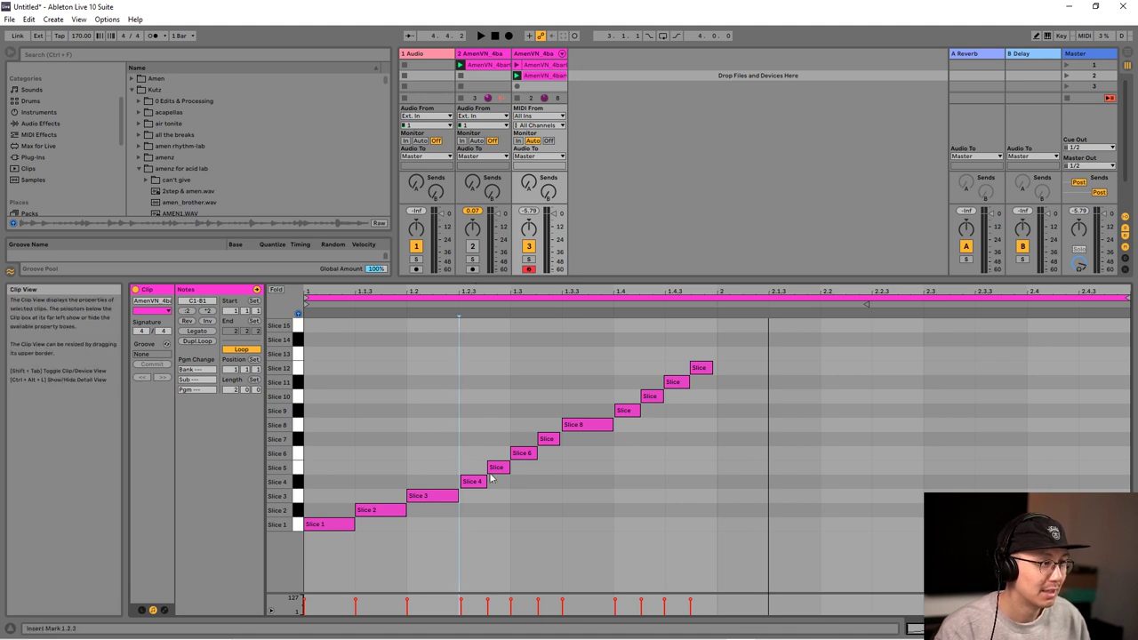
pyautogui.moveTo(488, 287); pyautogui.dragTo(497, 374)
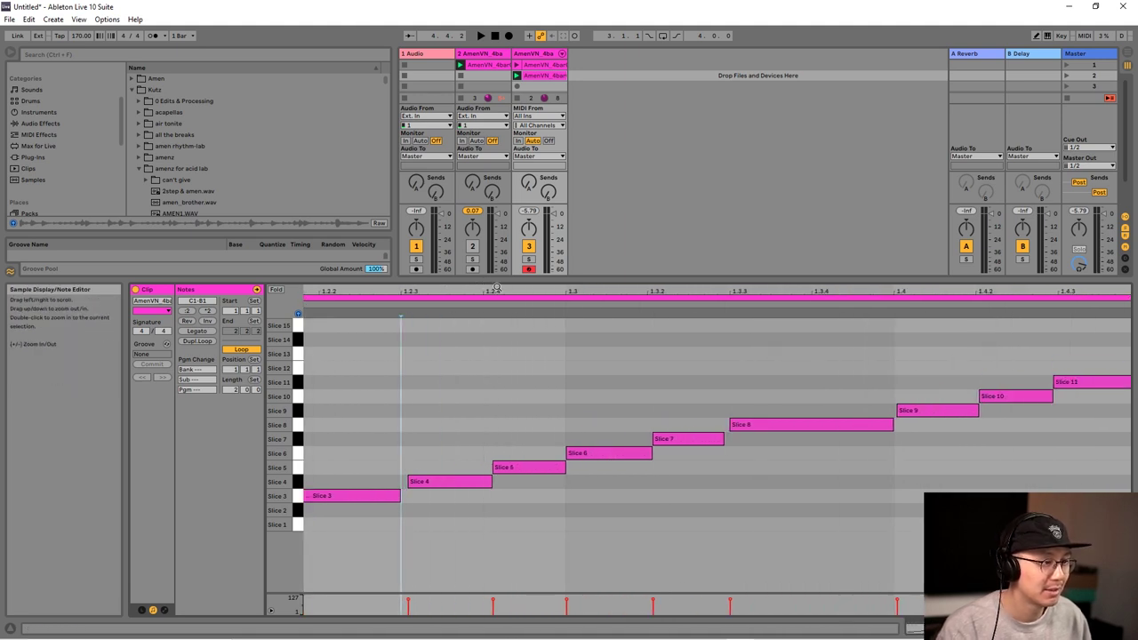
pyautogui.click(502, 465)
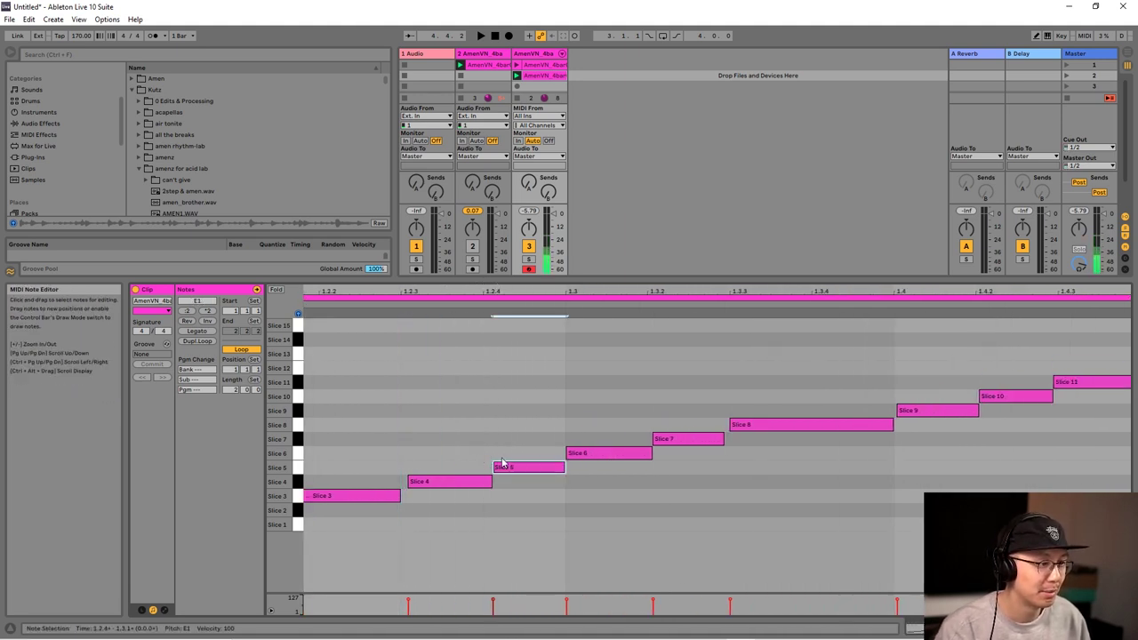
pyautogui.moveTo(529, 402); pyautogui.dragTo(454, 497)
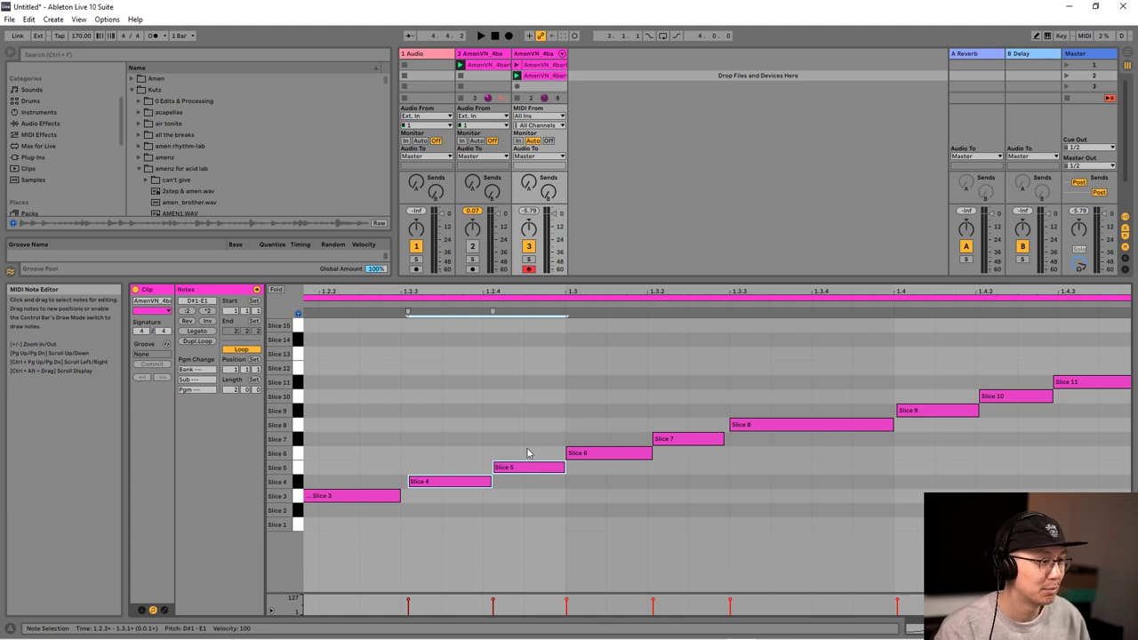
pyautogui.click(451, 486)
pyautogui.moveTo(452, 486); pyautogui.dragTo(436, 488)
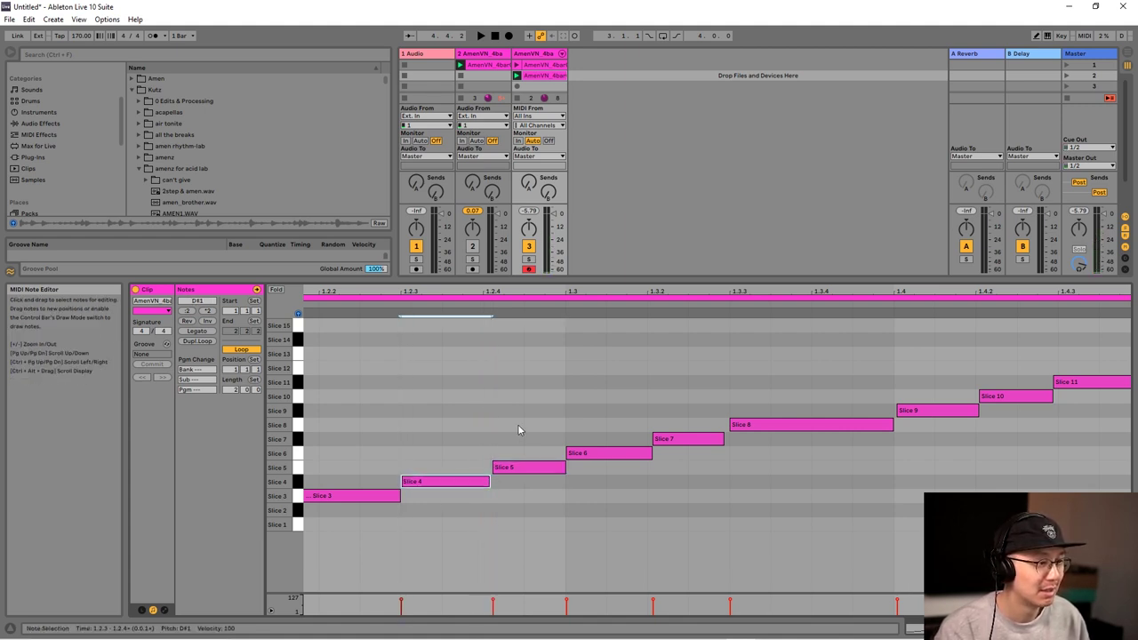
pyautogui.moveTo(524, 415); pyautogui.dragTo(446, 484)
pyautogui.hotkey('ctrl', 'z')
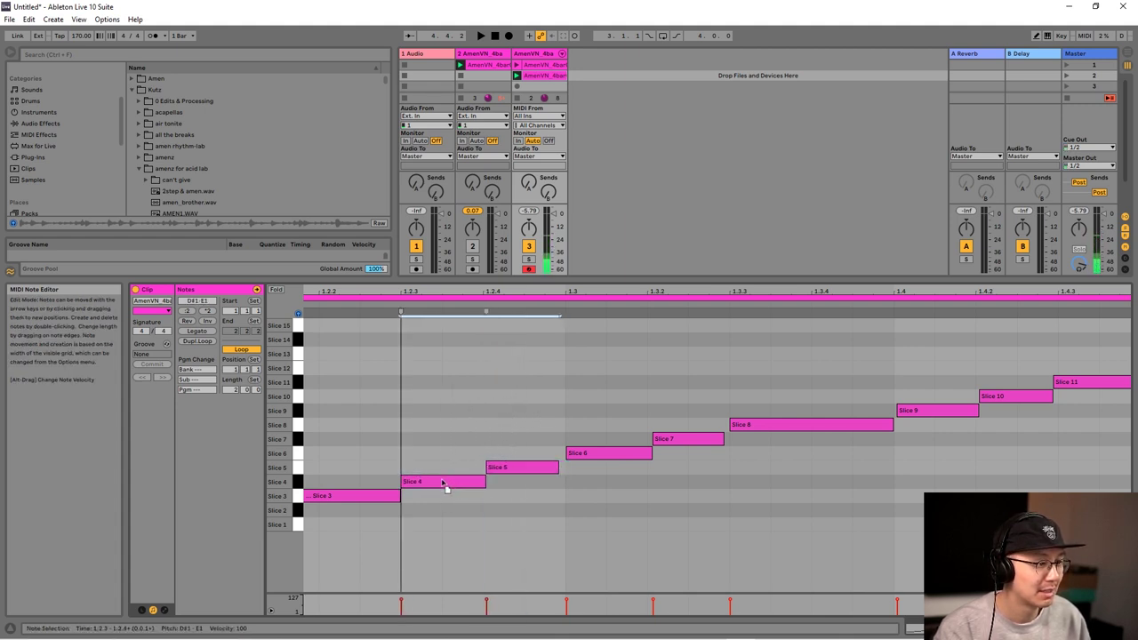
pyautogui.click(435, 387)
pyautogui.moveTo(558, 470); pyautogui.dragTo(565, 468)
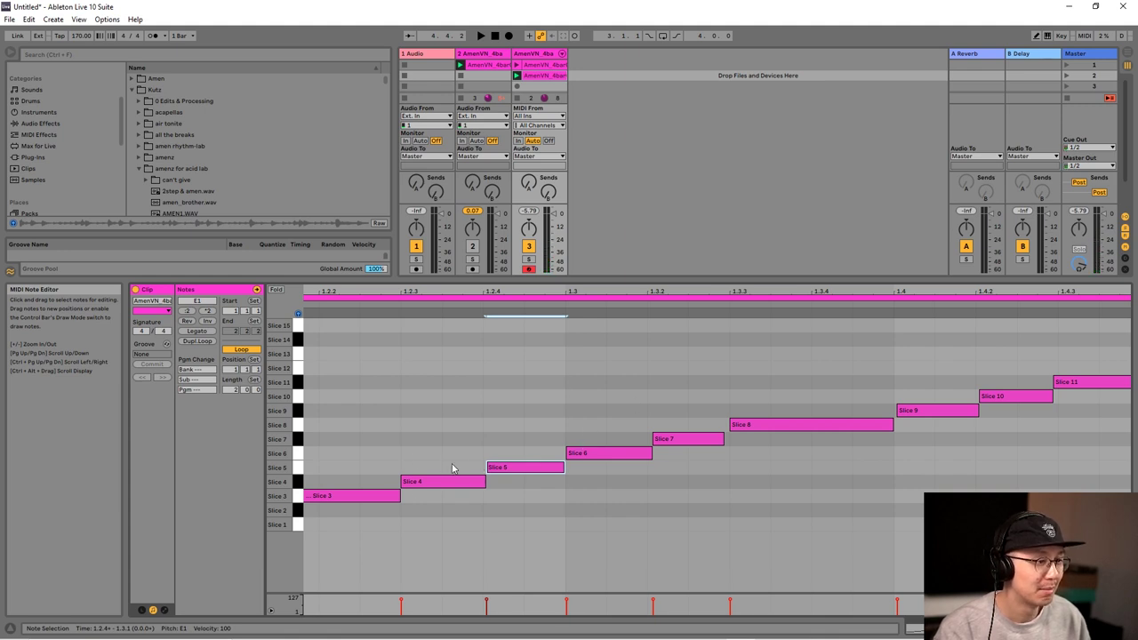
# Step: Align the Slice 6 and Slice 7 notes so Slice 6 starts at 1.3, and extend Slice 7 to meet Slice 8
pyautogui.moveTo(691, 389); pyautogui.dragTo(617, 458)
pyautogui.click(610, 458)
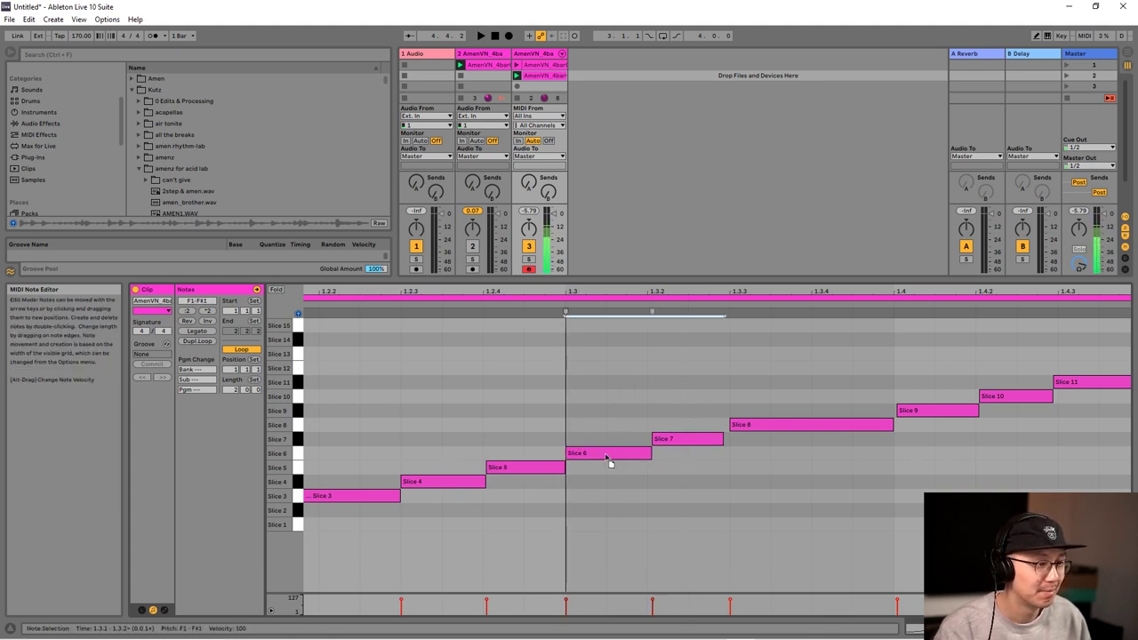
pyautogui.moveTo(723, 440); pyautogui.dragTo(730, 441)
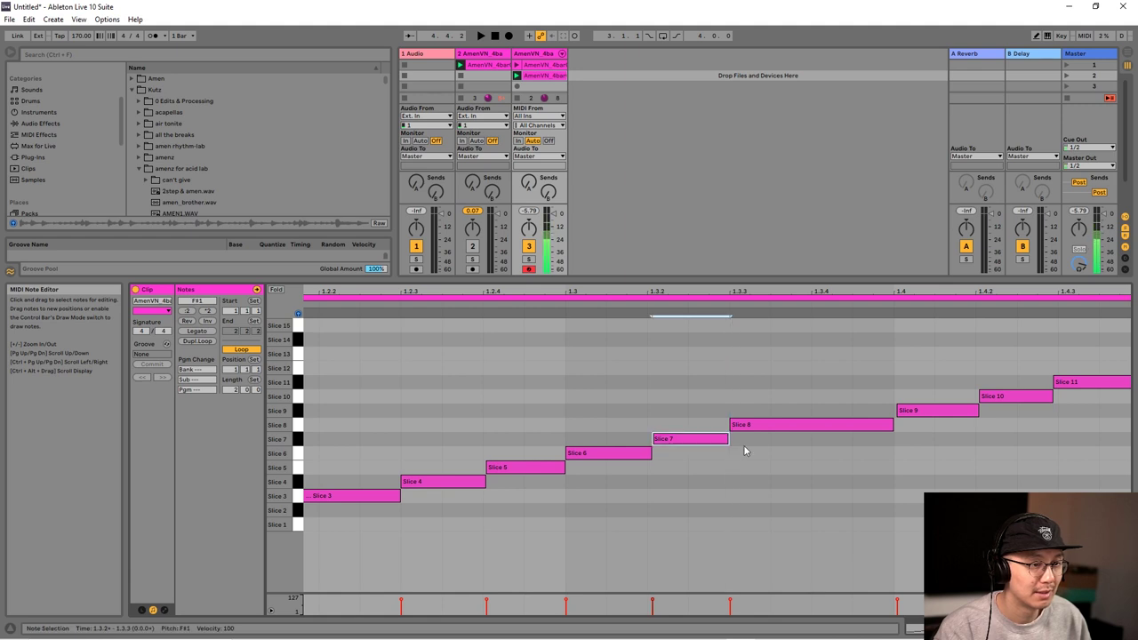
# Step: Align Slices 9 and 10 to 1.4 and Slices 11 and 12 to 1.4.3, closing the gaps up to bar 2
pyautogui.click(946, 411)
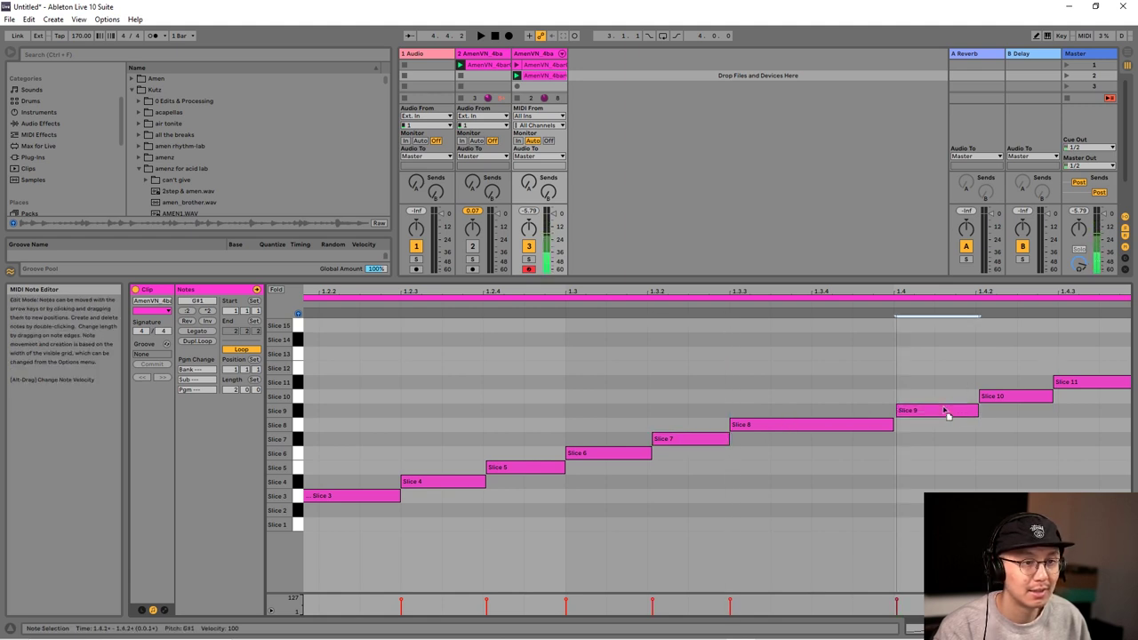
pyautogui.click(998, 388)
pyautogui.moveTo(1005, 355); pyautogui.dragTo(928, 412)
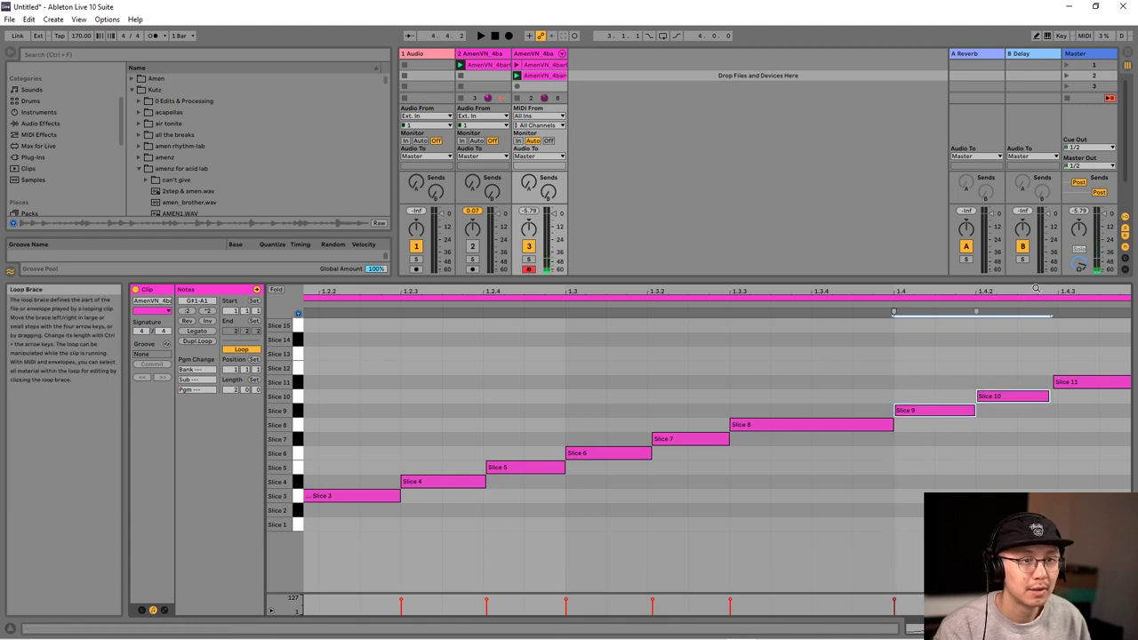
pyautogui.moveTo(1036, 288); pyautogui.dragTo(779, 288)
pyautogui.moveTo(932, 339); pyautogui.dragTo(800, 396)
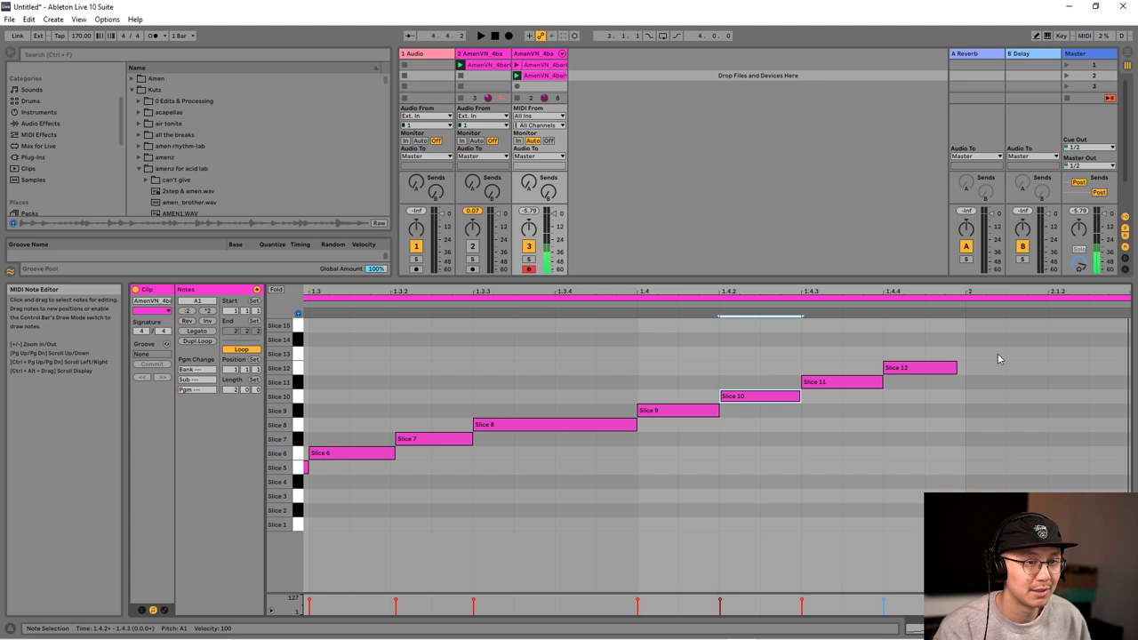
pyautogui.moveTo(956, 368); pyautogui.dragTo(965, 368)
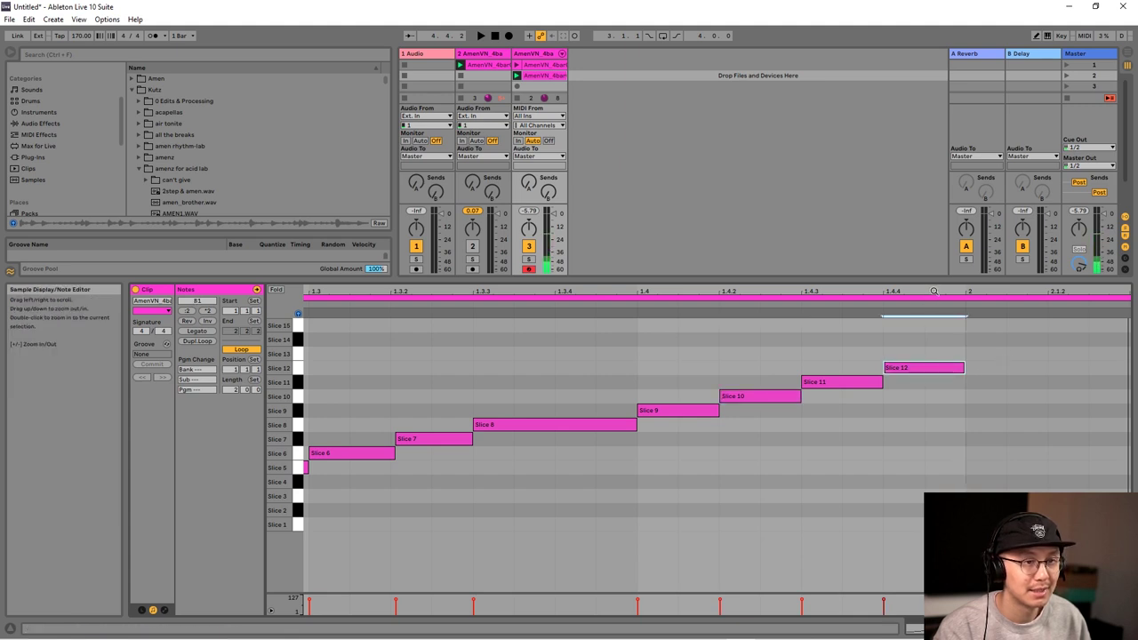
pyautogui.moveTo(933, 292); pyautogui.dragTo(709, 292)
pyautogui.press('space')
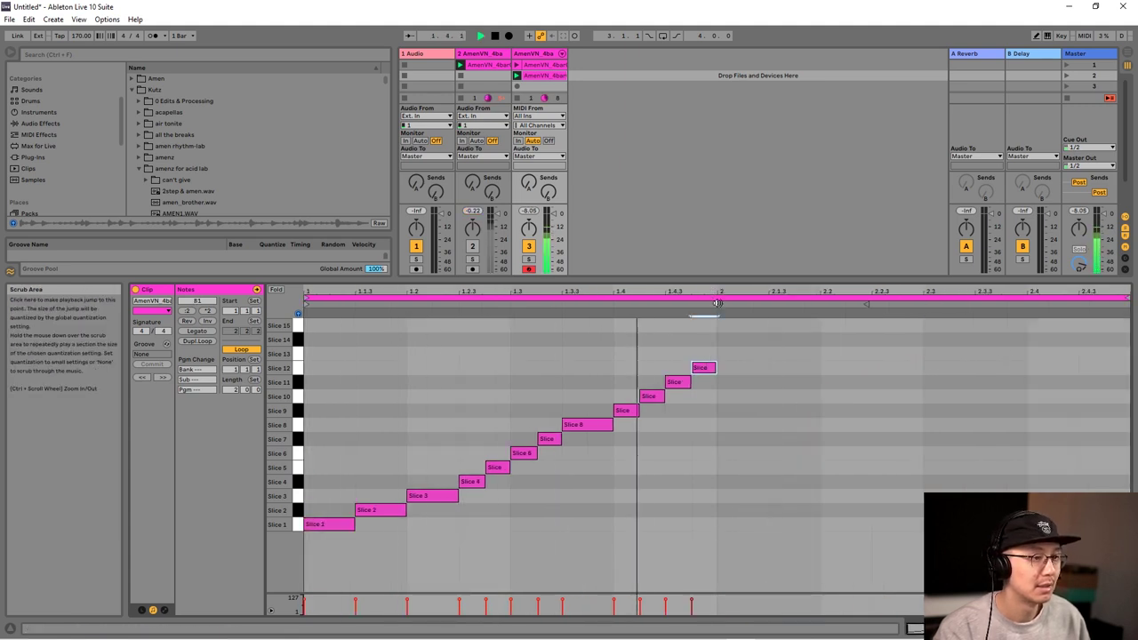
pyautogui.press('space')
# Step: Shift the Slice 3 to 12 notes one beat later to 1.3 and duplicate Slices 1 and 2 into the gap
pyautogui.click(727, 333)
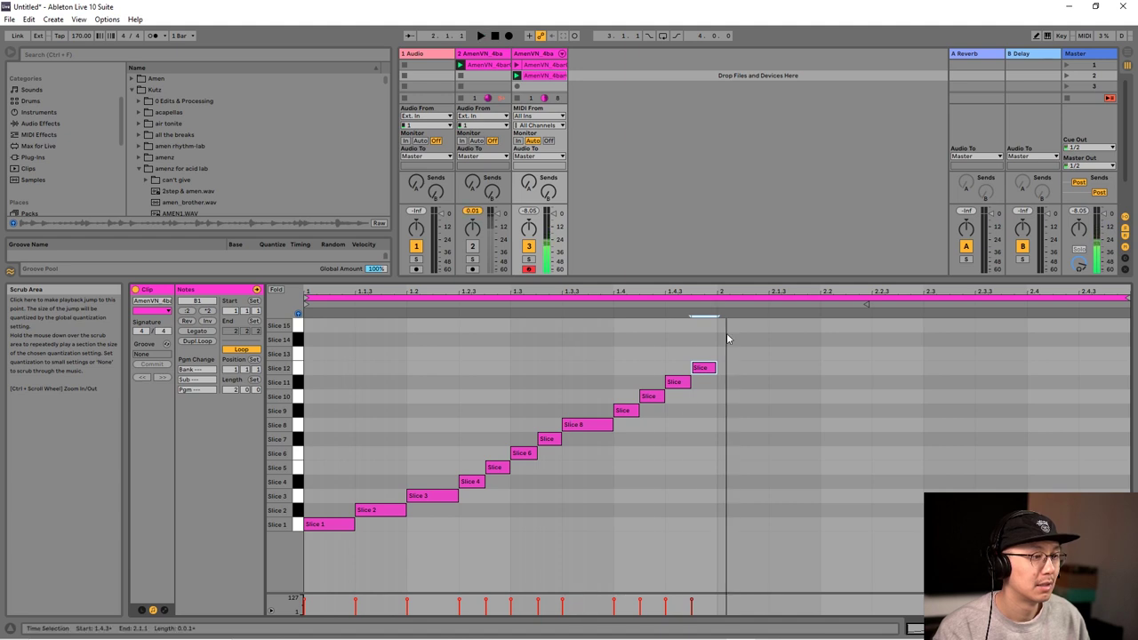
pyautogui.moveTo(741, 345); pyautogui.dragTo(539, 501)
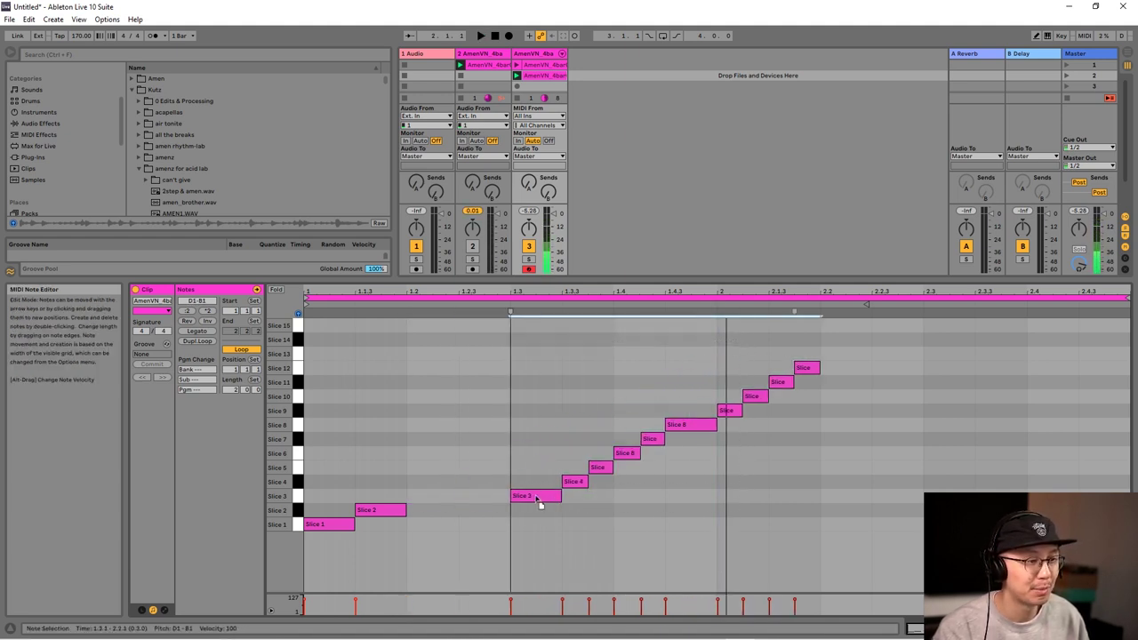
pyautogui.moveTo(395, 466); pyautogui.dragTo(273, 566)
pyautogui.hotkey('ctrl', 'd')
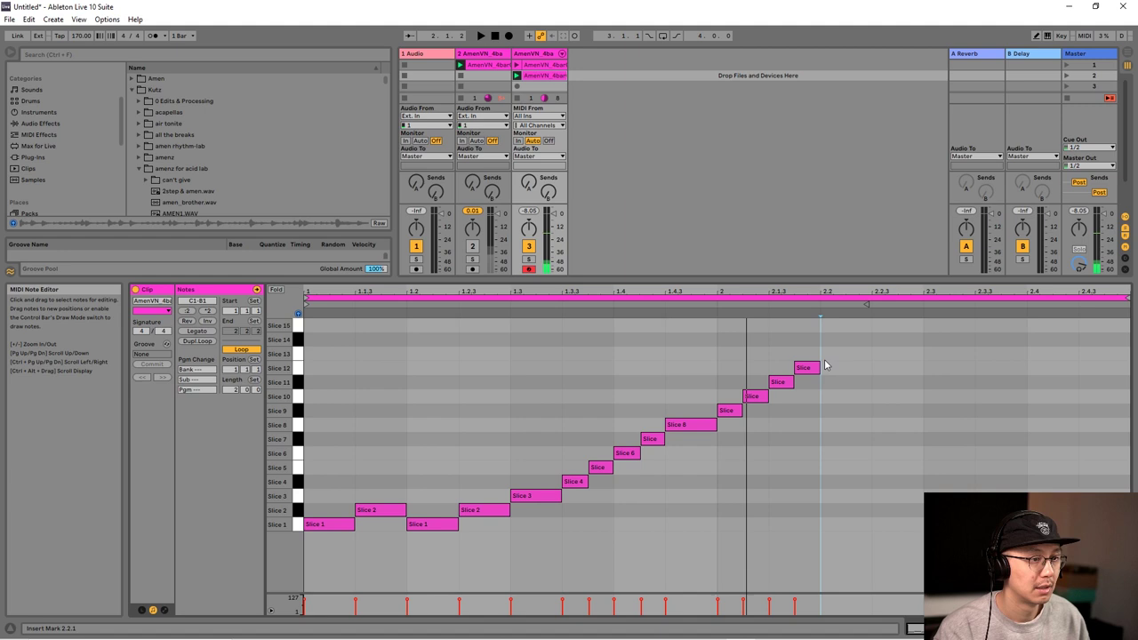
# Step: Duplicate the Slice 8 to 12 notes twice to fill the rest of bar 2, and play back the pattern
pyautogui.moveTo(825, 365); pyautogui.dragTo(685, 432)
pyautogui.hotkey('ctrl', 'd')
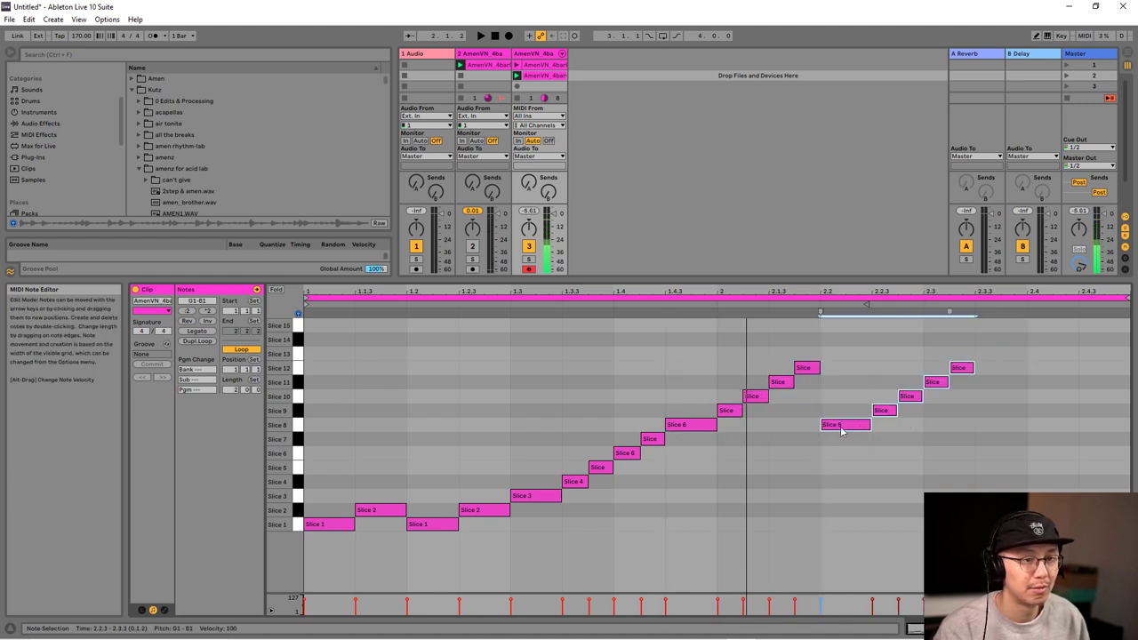
pyautogui.hotkey('ctrl', 'd')
pyautogui.press('space')
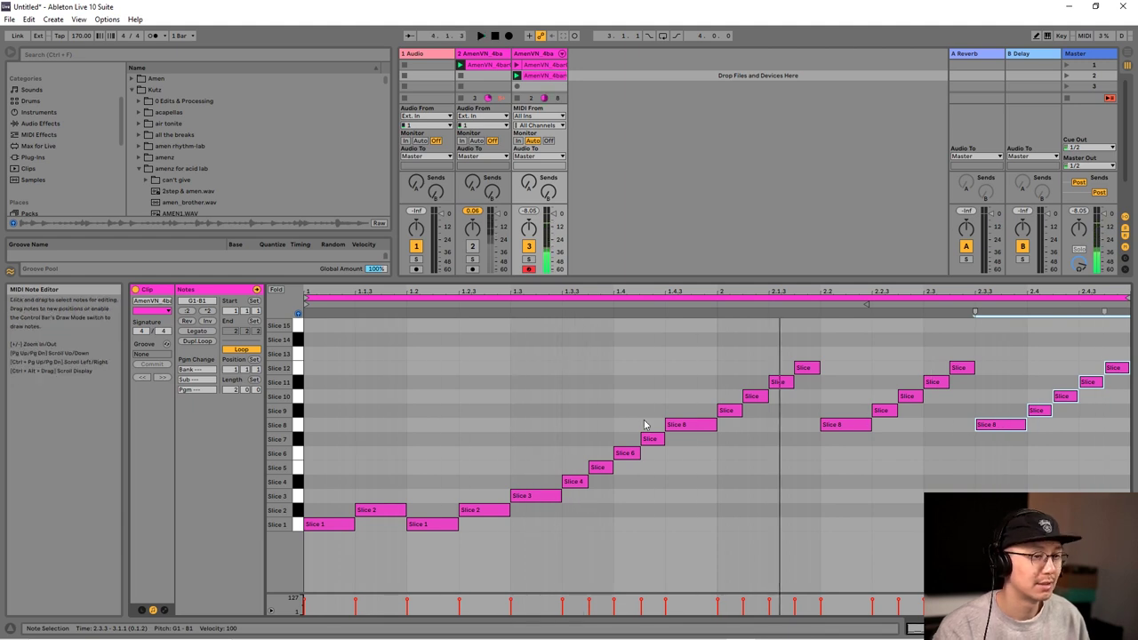
pyautogui.moveTo(668, 286)
pyautogui.mouseDown()
pyautogui.moveTo(664, 299)
pyautogui.moveTo(664, 287)
pyautogui.mouseUp()
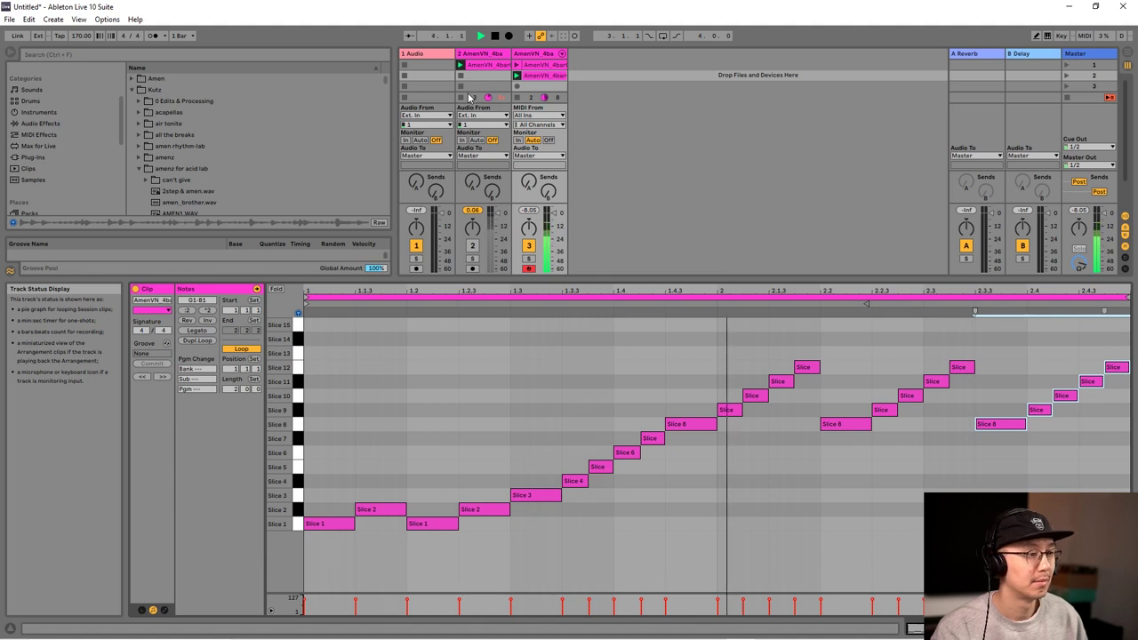
# Step: Show the sliced track's devices and add EQ Eight after its drum rack
pyautogui.doubleClick(545, 57)
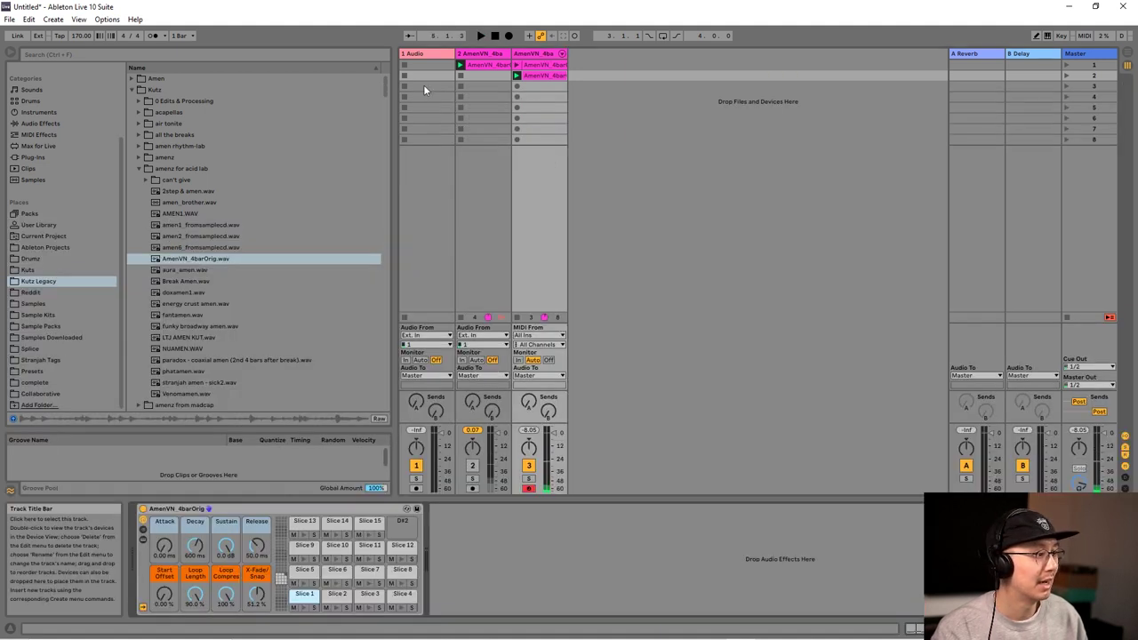
pyautogui.click(38, 123)
pyautogui.click(158, 236)
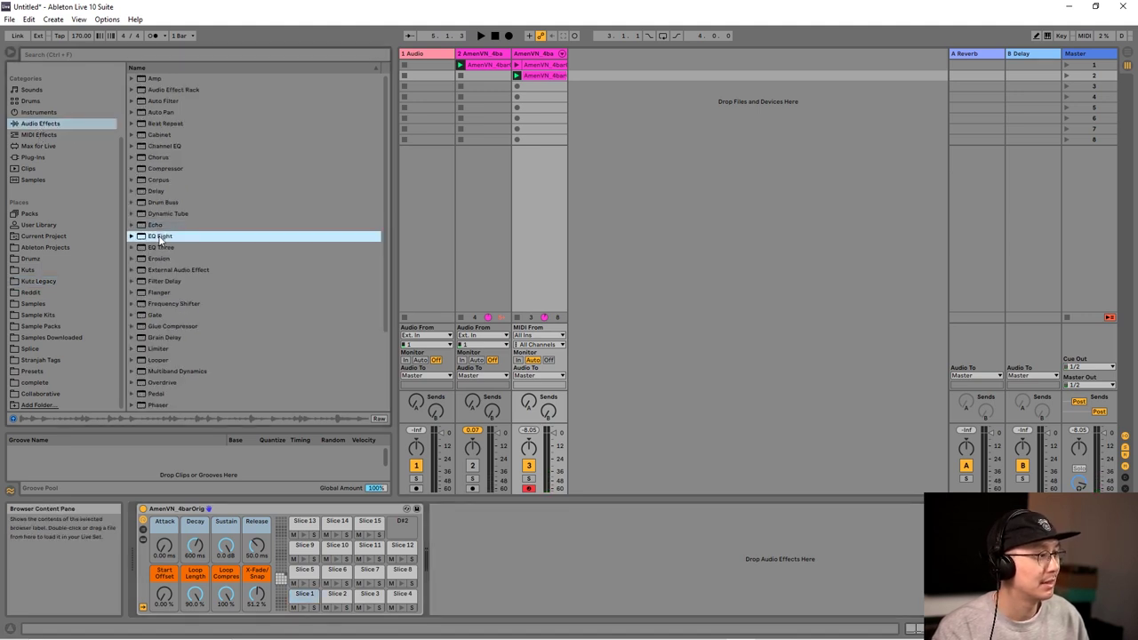
pyautogui.moveTo(161, 240); pyautogui.dragTo(623, 600)
# Step: Boost EQ Eight's high band by about 9.5 dB at 11.2 kHz with a Q of 0.93 while auditioning the loop
pyautogui.moveTo(612, 560); pyautogui.dragTo(658, 534)
pyautogui.press('space')
pyautogui.press('space')
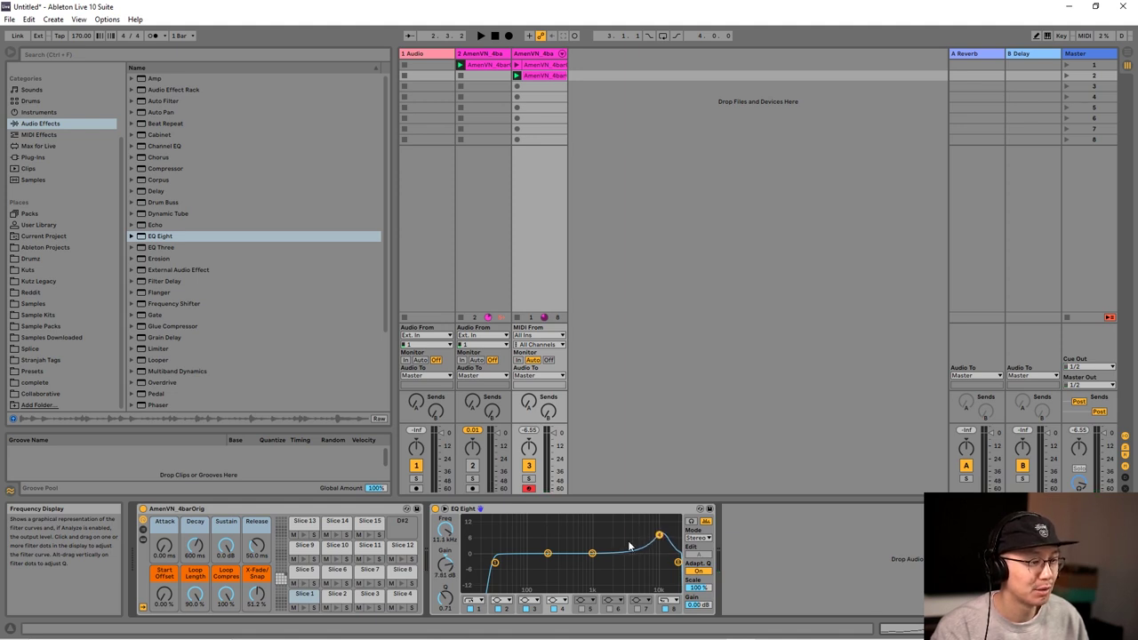
pyautogui.press('space')
pyautogui.moveTo(446, 596)
pyautogui.mouseDown()
pyautogui.moveTo(446, 560)
pyautogui.moveTo(445, 596)
pyautogui.mouseUp()
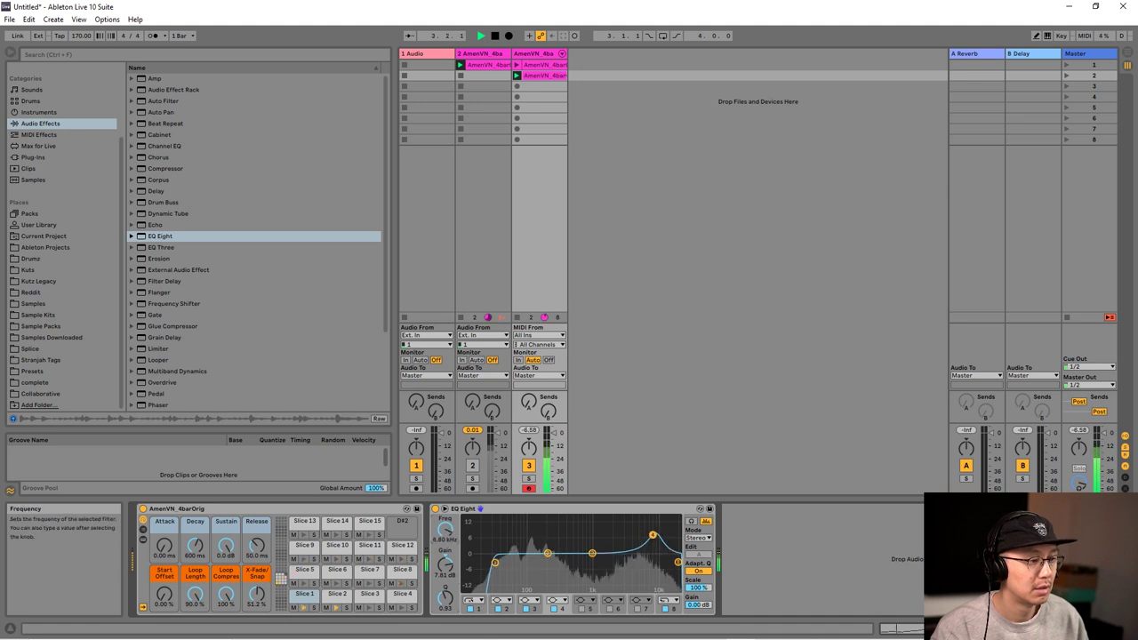
pyautogui.moveTo(446, 529); pyautogui.dragTo(445, 536)
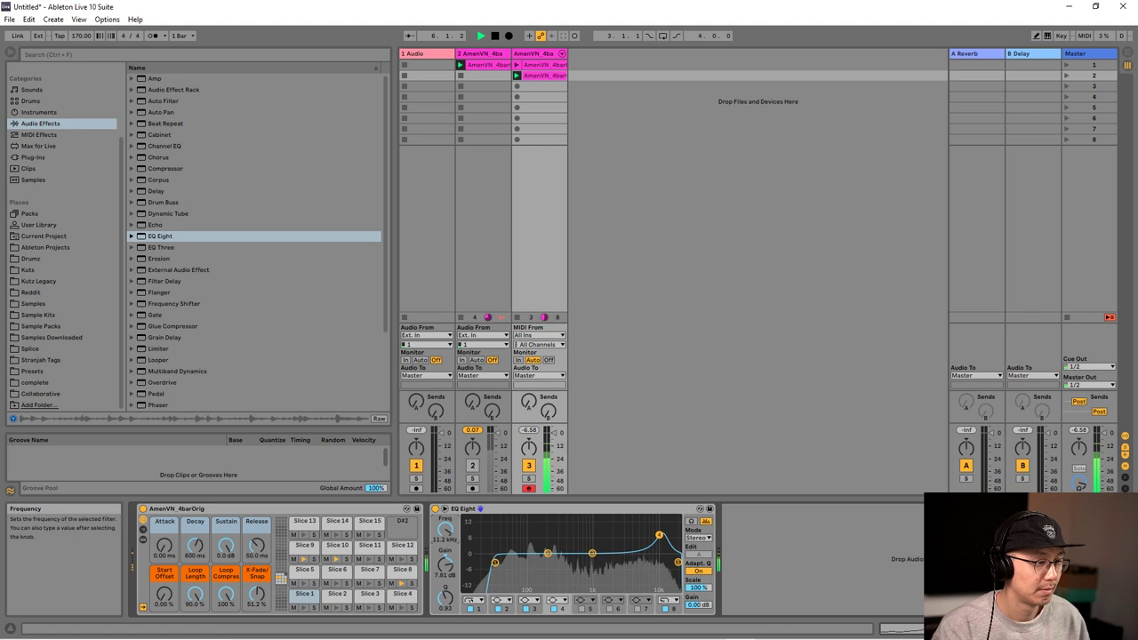
pyautogui.moveTo(446, 534); pyautogui.dragTo(445, 541)
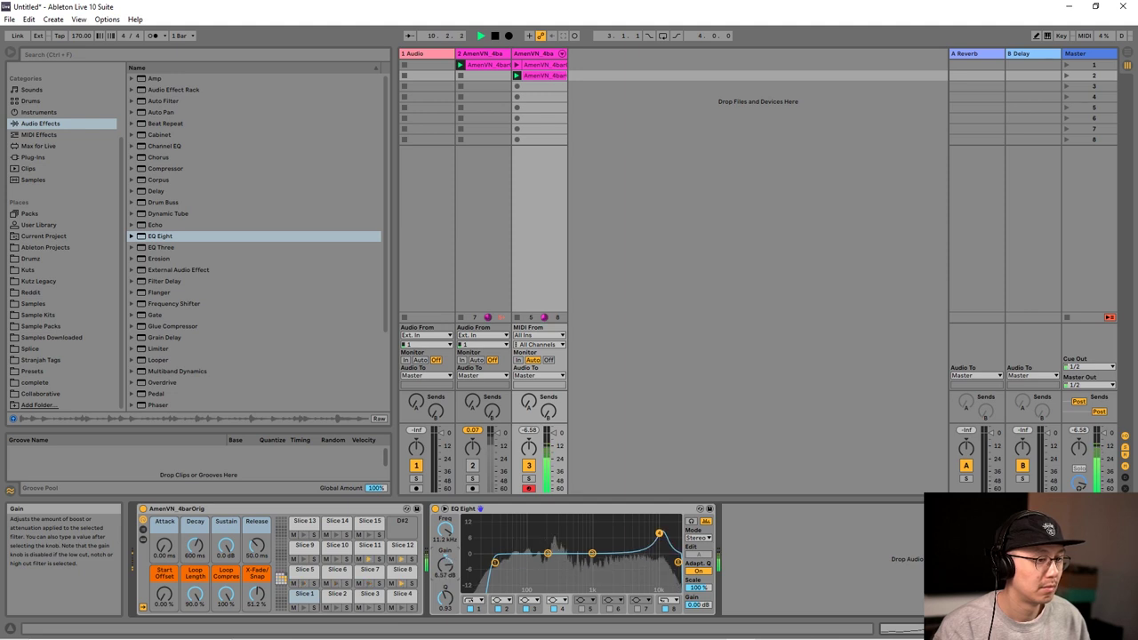
pyautogui.moveTo(446, 564); pyautogui.dragTo(446, 558)
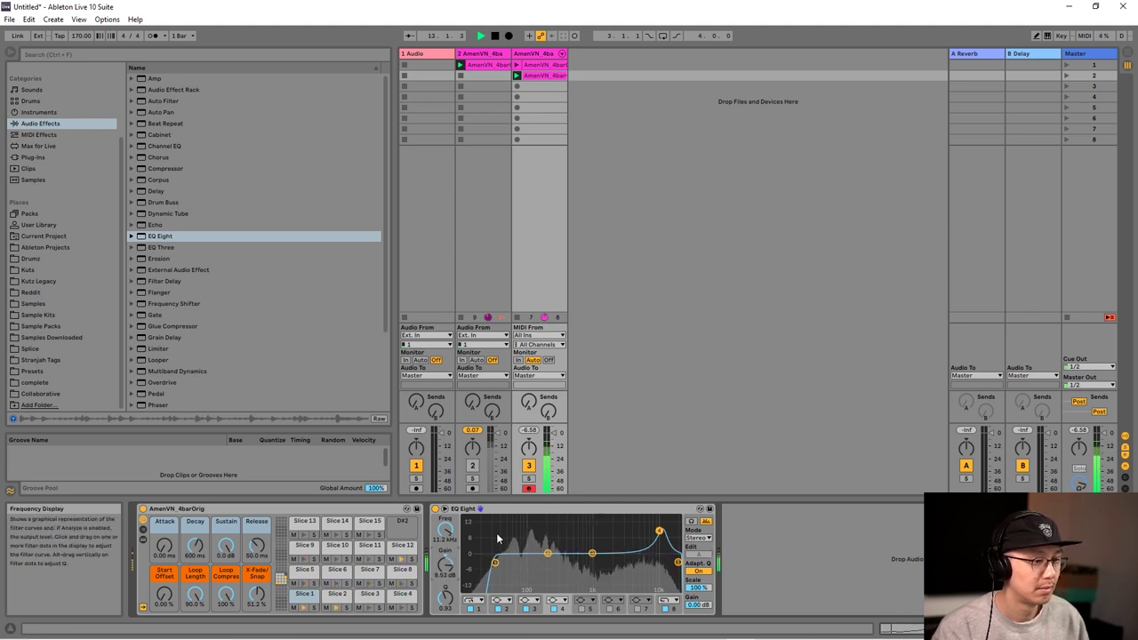
pyautogui.press('space')
# Step: Try boosting EQ Eight's band 3 by about 6 dB at 2.35 kHz while auditioning the loop
pyautogui.moveTo(592, 553); pyautogui.dragTo(615, 546)
pyautogui.press('space')
pyautogui.press('space')
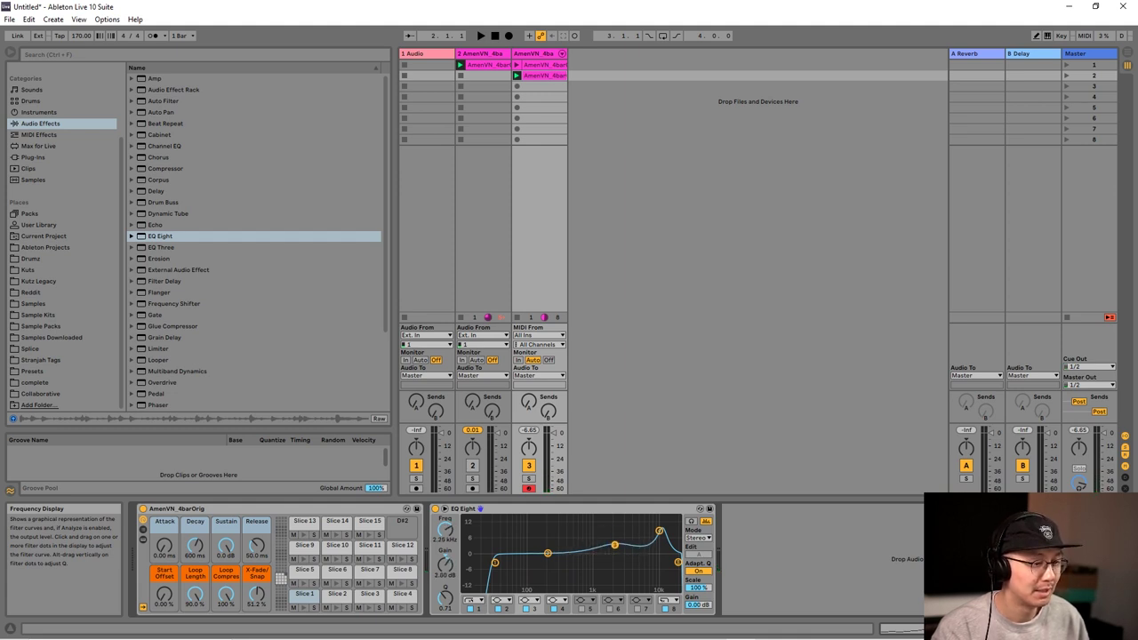
pyautogui.press('space')
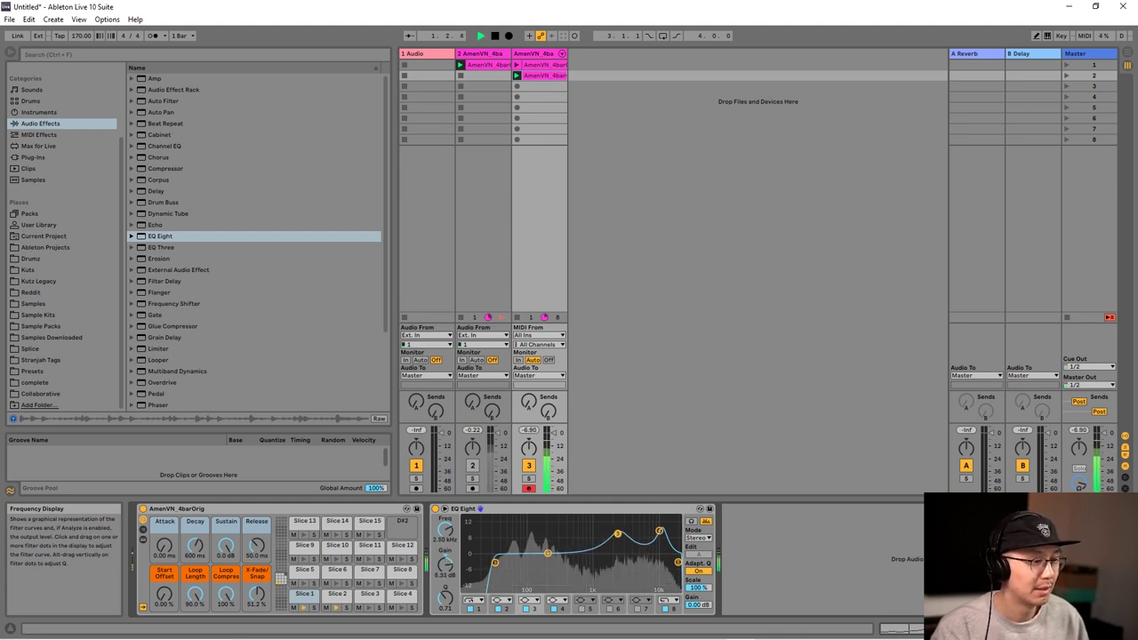
pyautogui.press('space')
pyautogui.moveTo(617, 534)
pyautogui.mouseDown()
pyautogui.moveTo(590, 533)
pyautogui.moveTo(615, 539)
pyautogui.mouseUp()
pyautogui.press('space')
pyautogui.press('space')
pyautogui.press('space')
pyautogui.press('space')
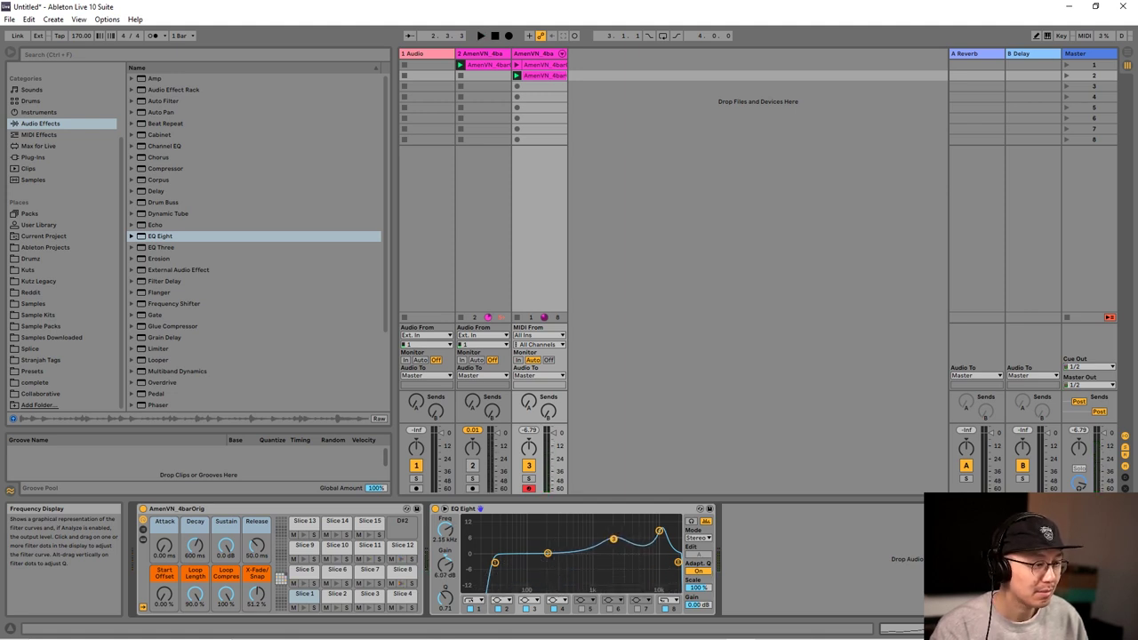
# Step: Try an exaggerated band 3 boost of about 11 dB near 1.8 kHz during playback
pyautogui.moveTo(613, 546); pyautogui.dragTo(610, 540)
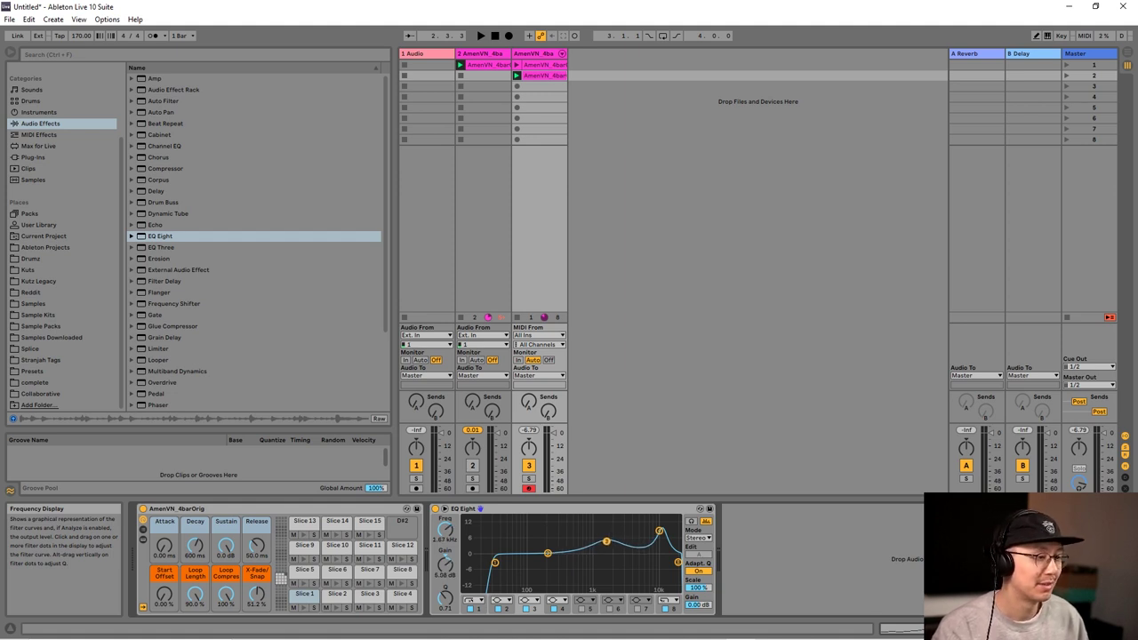
pyautogui.press('space')
pyautogui.moveTo(606, 541); pyautogui.dragTo(606, 528)
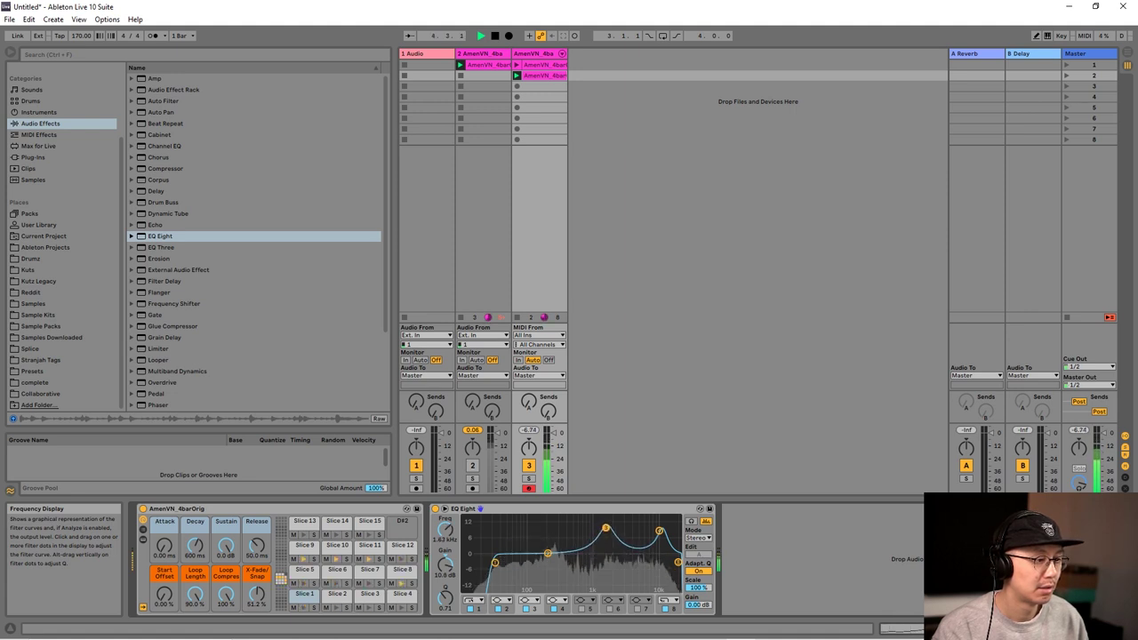
pyautogui.press('space')
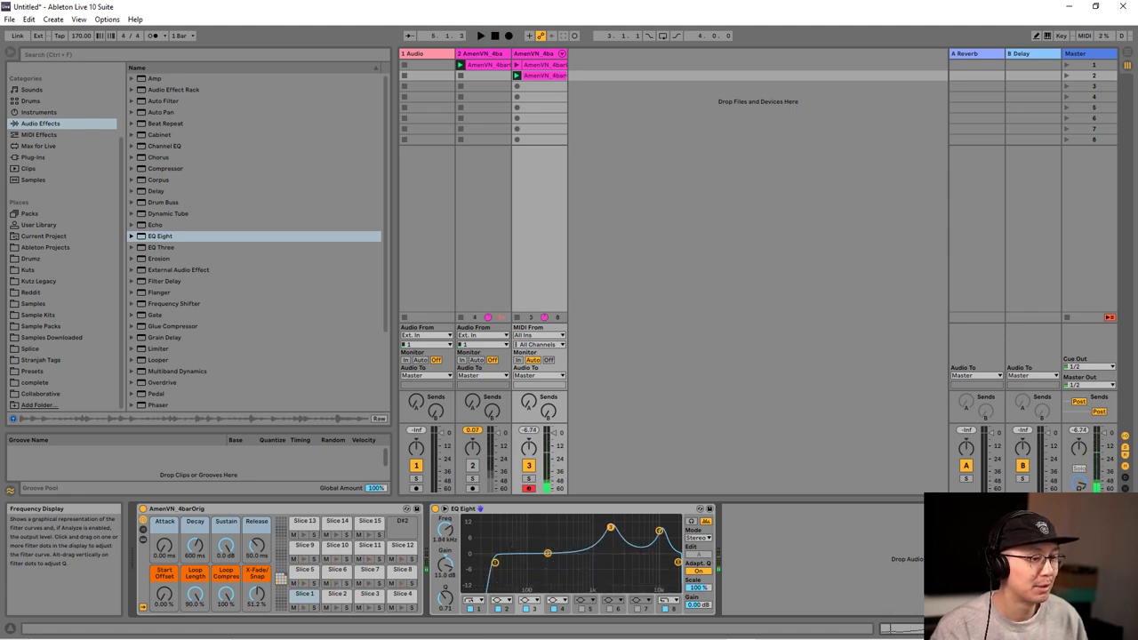
# Step: Set the band 3 boost to about 3.1 dB at 2.02 kHz while listening to the loop
pyautogui.press('space')
pyautogui.moveTo(609, 527); pyautogui.dragTo(611, 545)
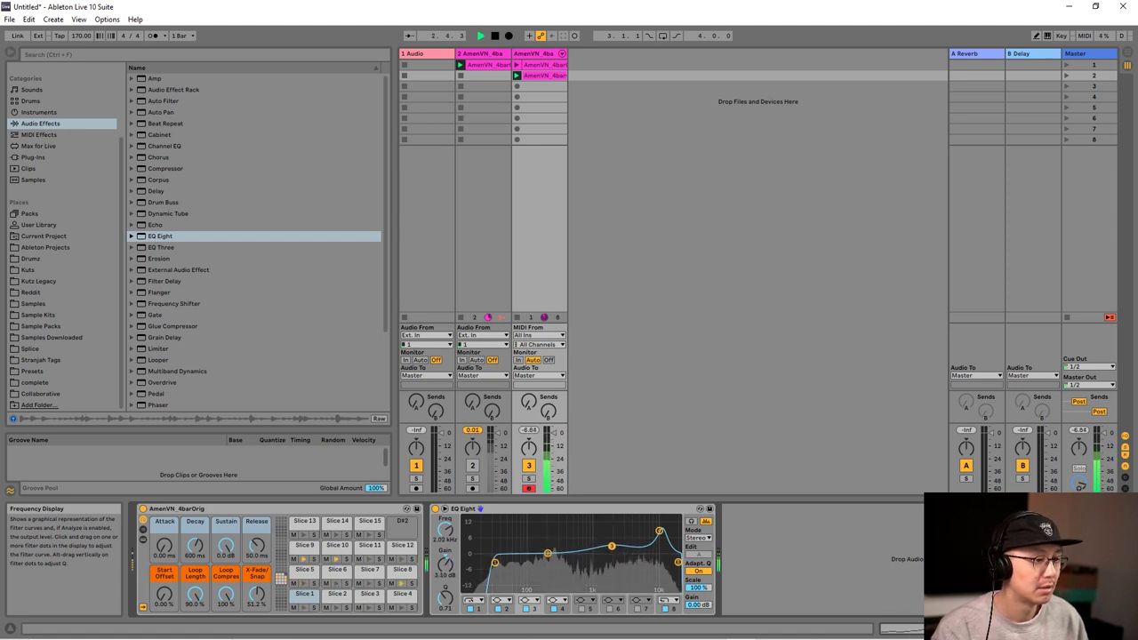
pyautogui.press('space')
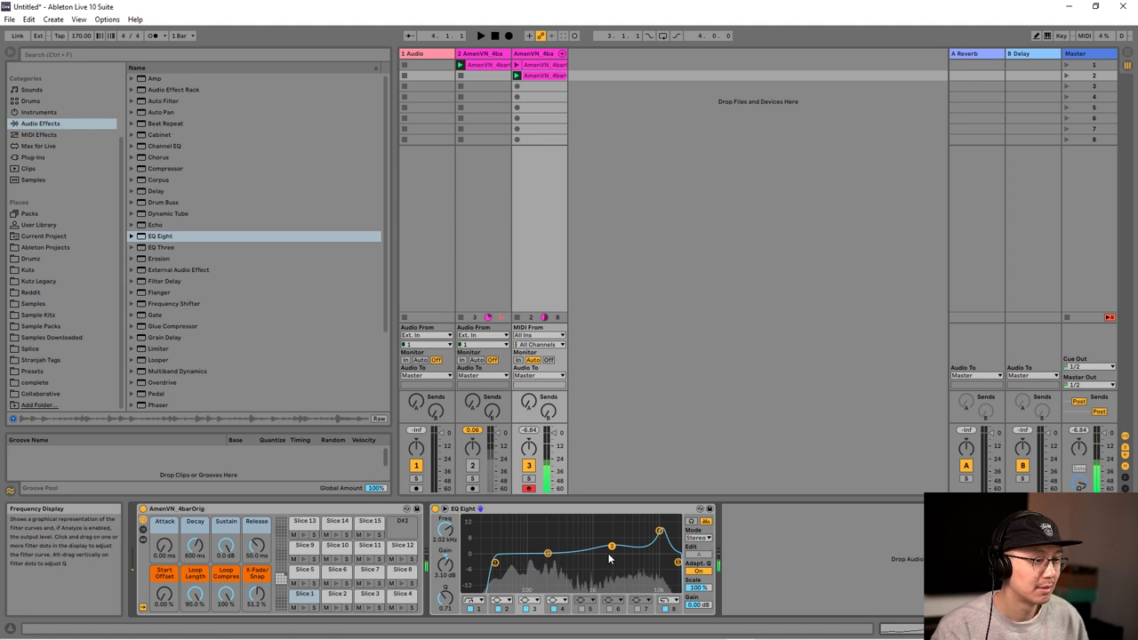
# Step: Narrow EQ Eight's band 3 to a Q of about 1.65 and try an exaggerated 11.8 dB boost near 2.06 kHz during playback
pyautogui.moveTo(446, 598); pyautogui.dragTo(445, 586)
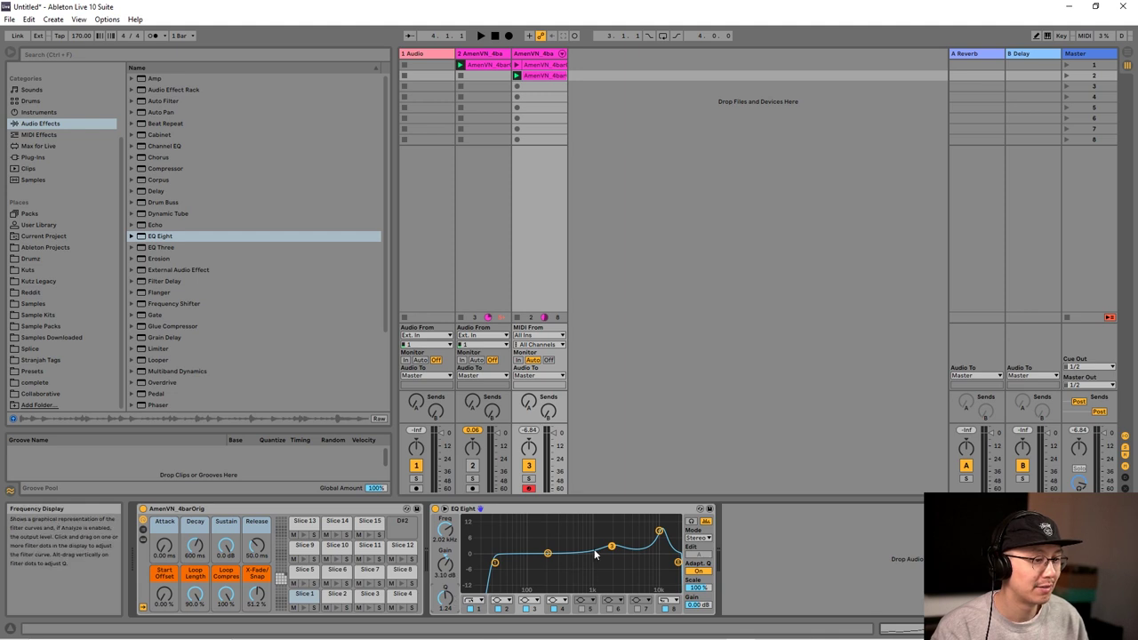
pyautogui.press('space')
pyautogui.moveTo(611, 546); pyautogui.dragTo(612, 531)
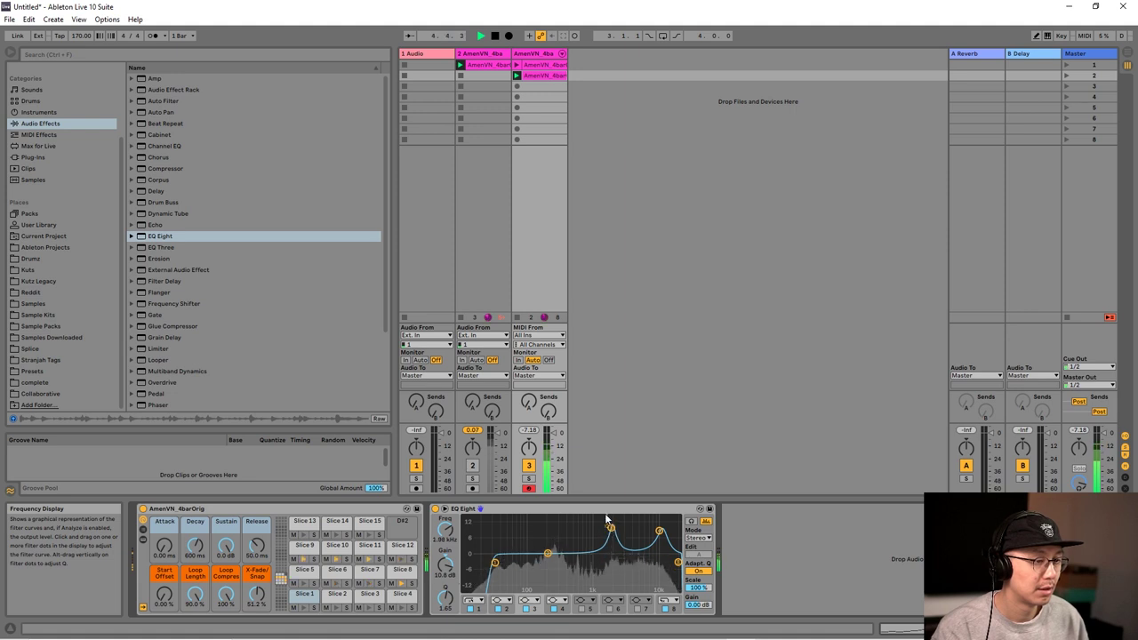
pyautogui.moveTo(606, 518); pyautogui.dragTo(612, 524)
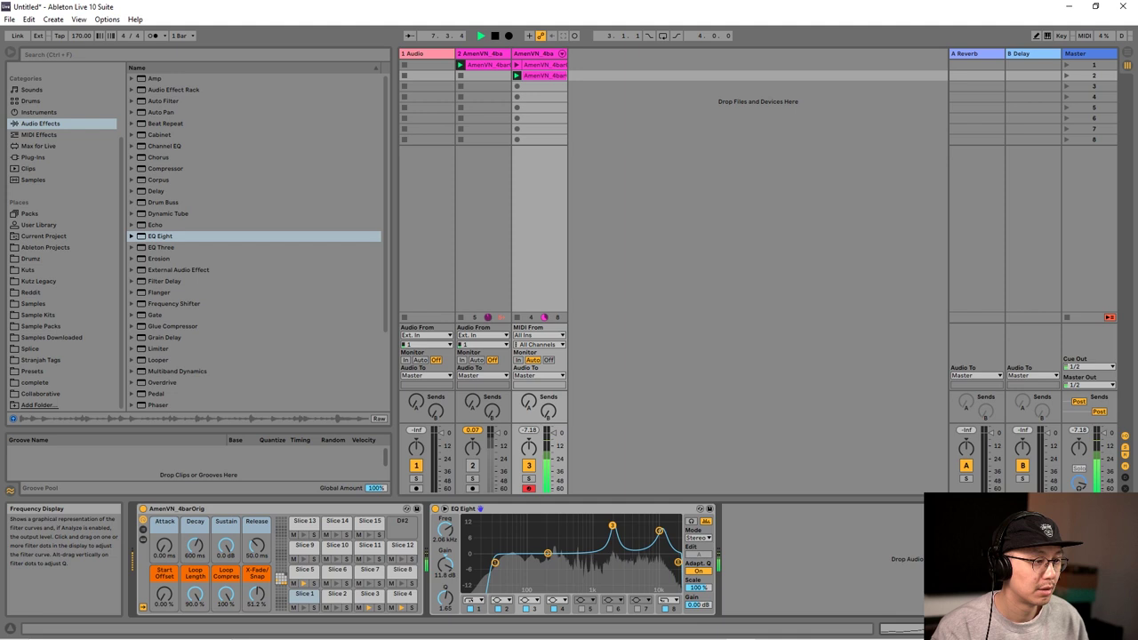
# Step: Compare the loop with band 3 switched off and on, and set its boost to about 3.1 dB at 2.02 kHz
pyautogui.moveTo(614, 539); pyautogui.dragTo(613, 542)
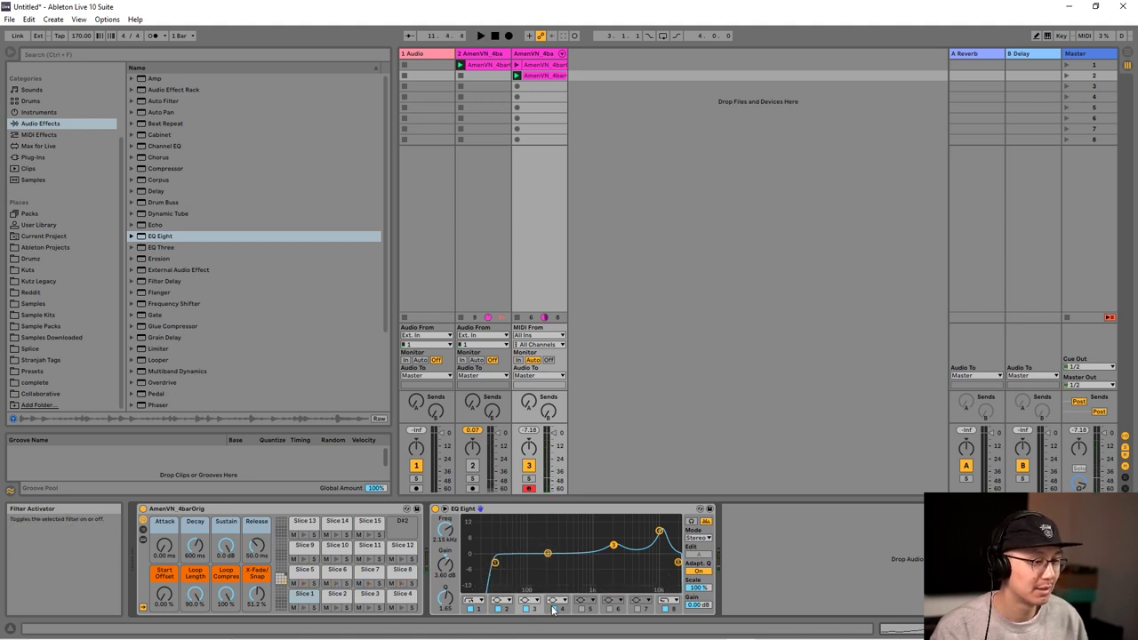
pyautogui.press('space')
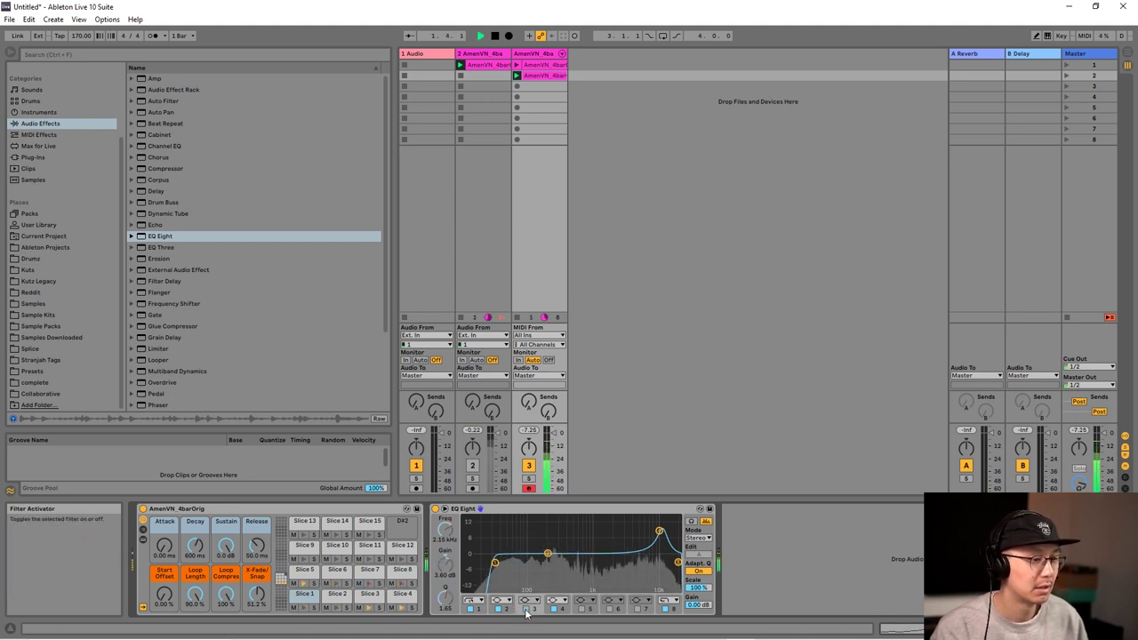
pyautogui.click(526, 610)
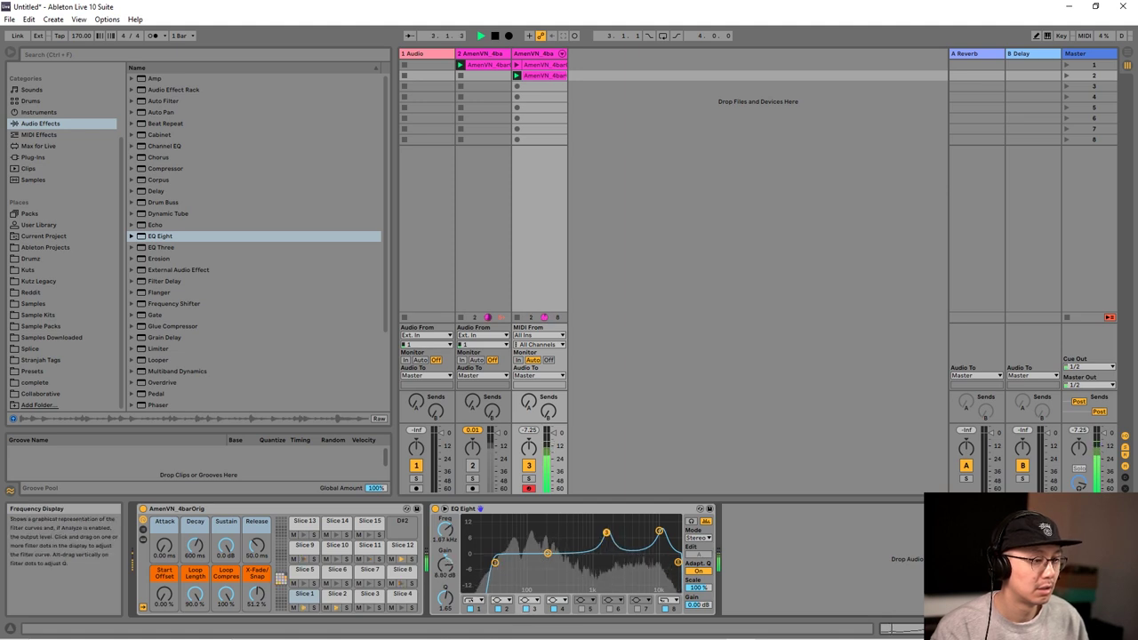
pyautogui.moveTo(612, 540); pyautogui.dragTo(612, 545)
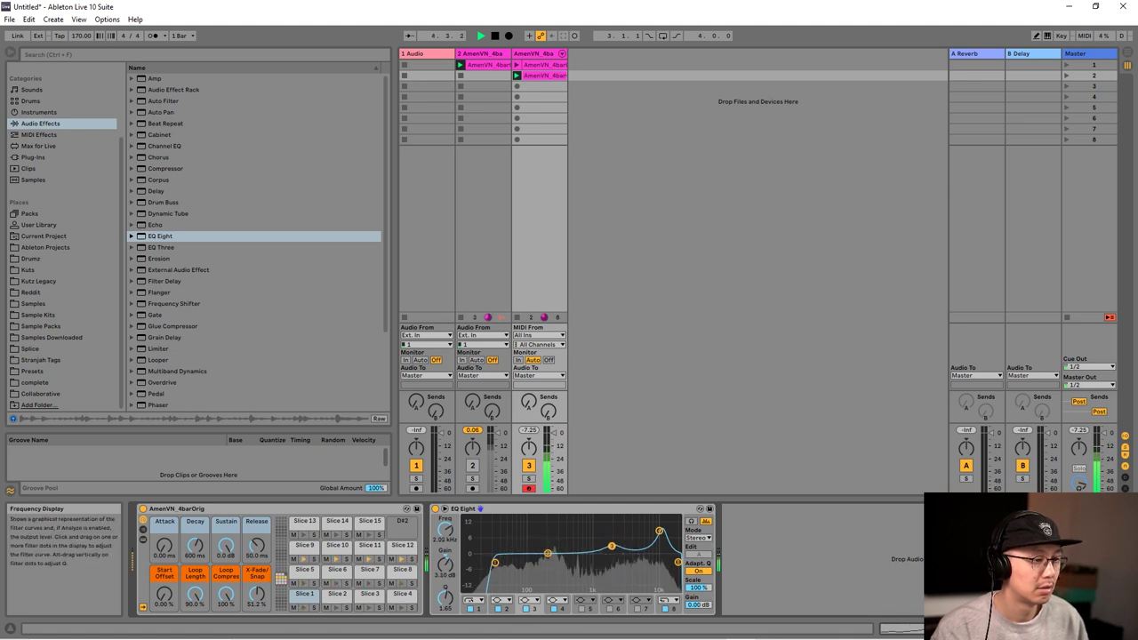
# Step: Raise EQ Eight's band 2 to an exaggerated 15 dB boost at about 918 Hz while auditioning the loop
pyautogui.moveTo(548, 553); pyautogui.dragTo(592, 525)
pyautogui.press('space')
pyautogui.press('space')
pyautogui.press('space')
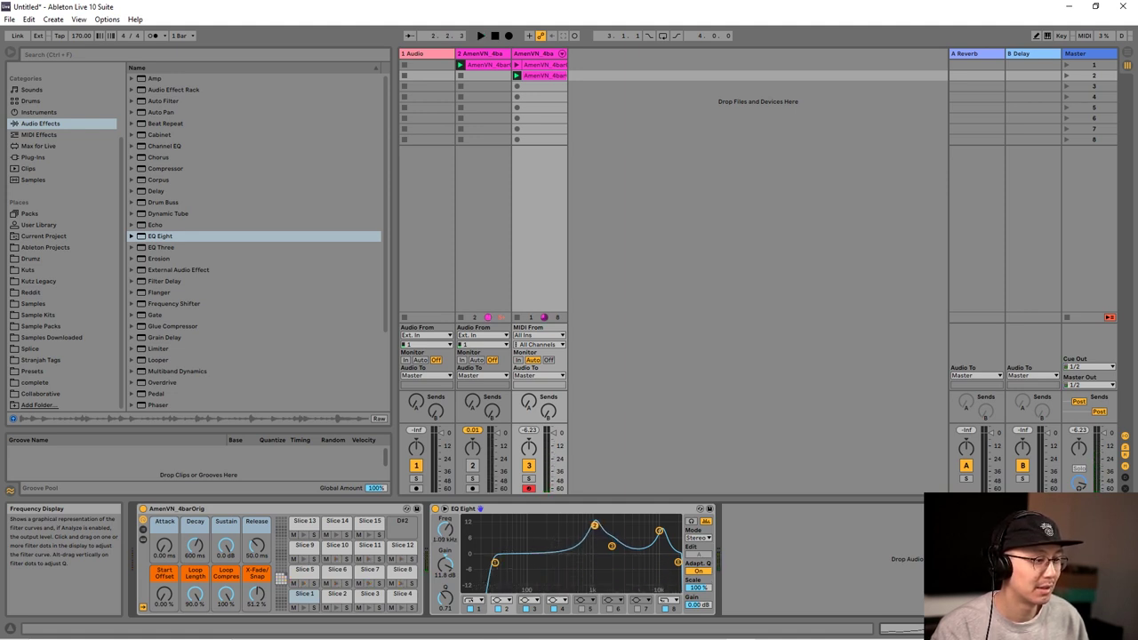
pyautogui.press('space')
pyautogui.moveTo(595, 526); pyautogui.dragTo(589, 525)
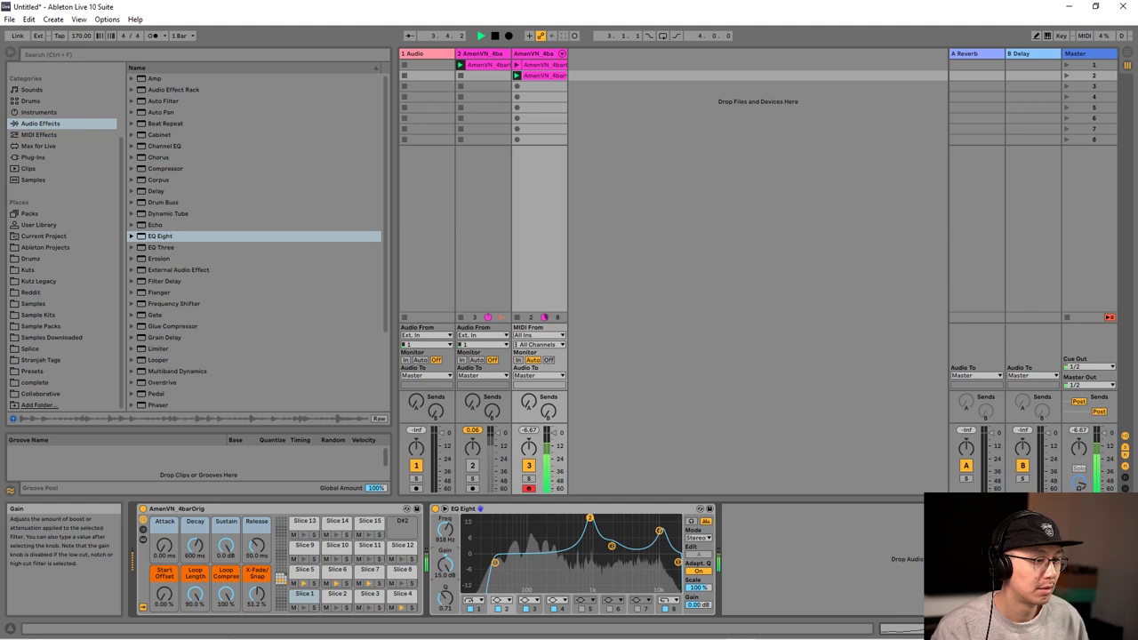
# Step: Reduce band 2's boost to about 6 dB and set its Q to 1.24 while listening to the loop
pyautogui.press('space')
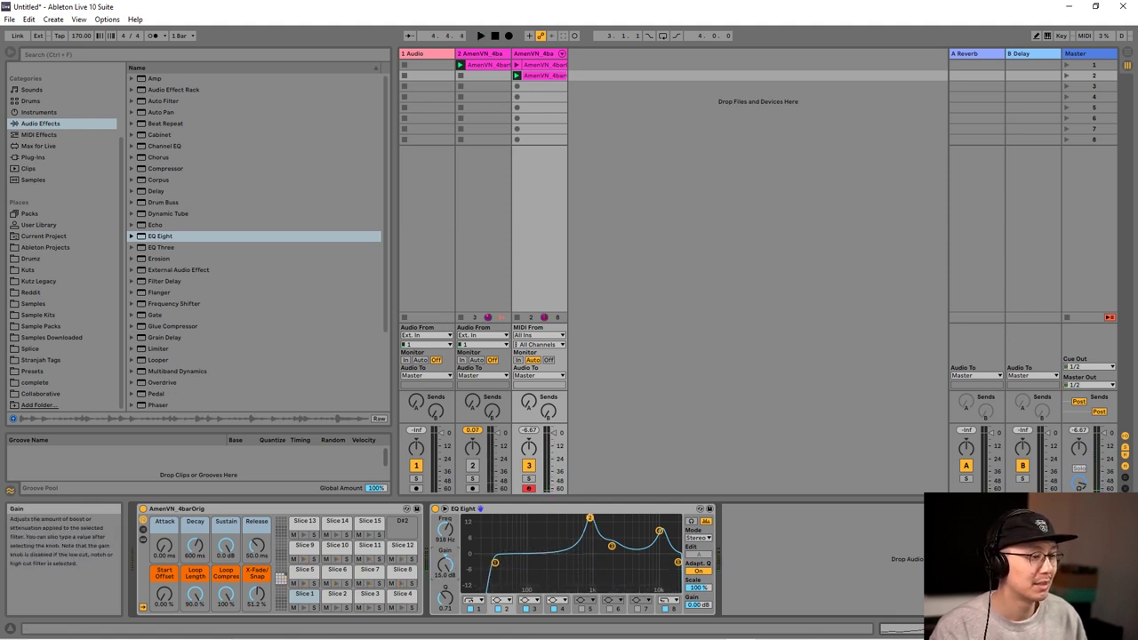
pyautogui.press('space')
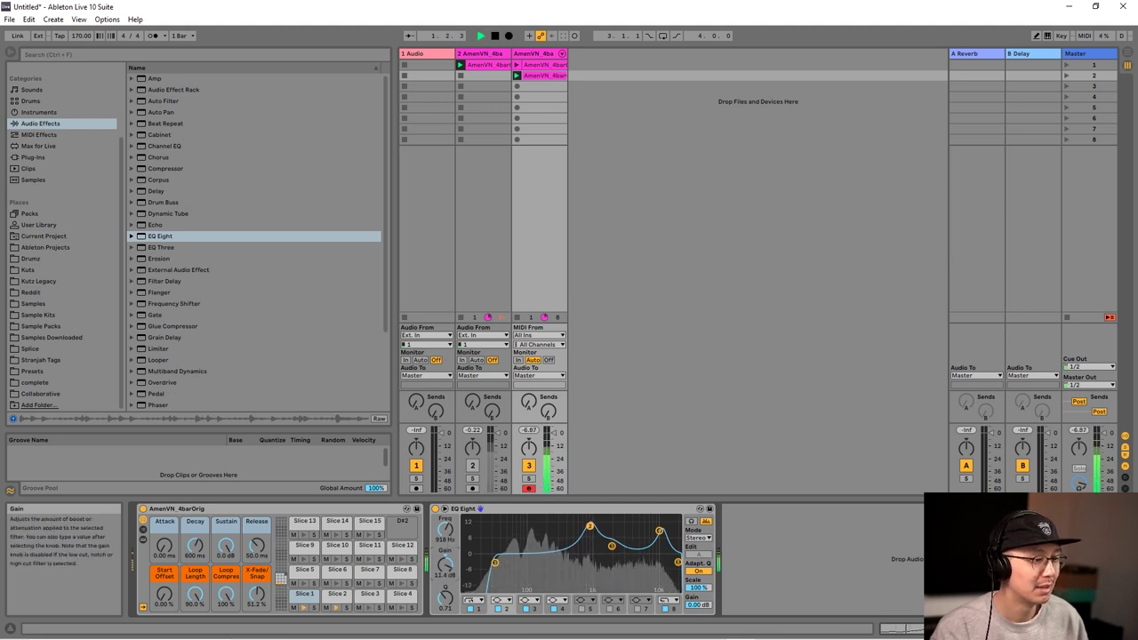
pyautogui.moveTo(444, 564); pyautogui.dragTo(444, 574)
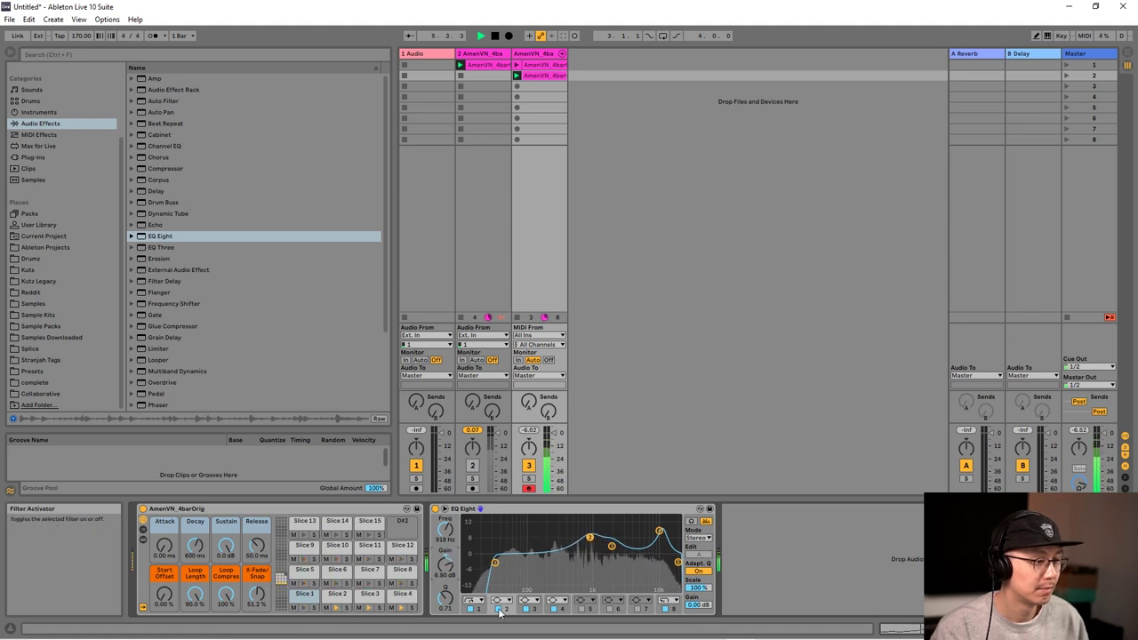
pyautogui.moveTo(446, 598); pyautogui.dragTo(445, 583)
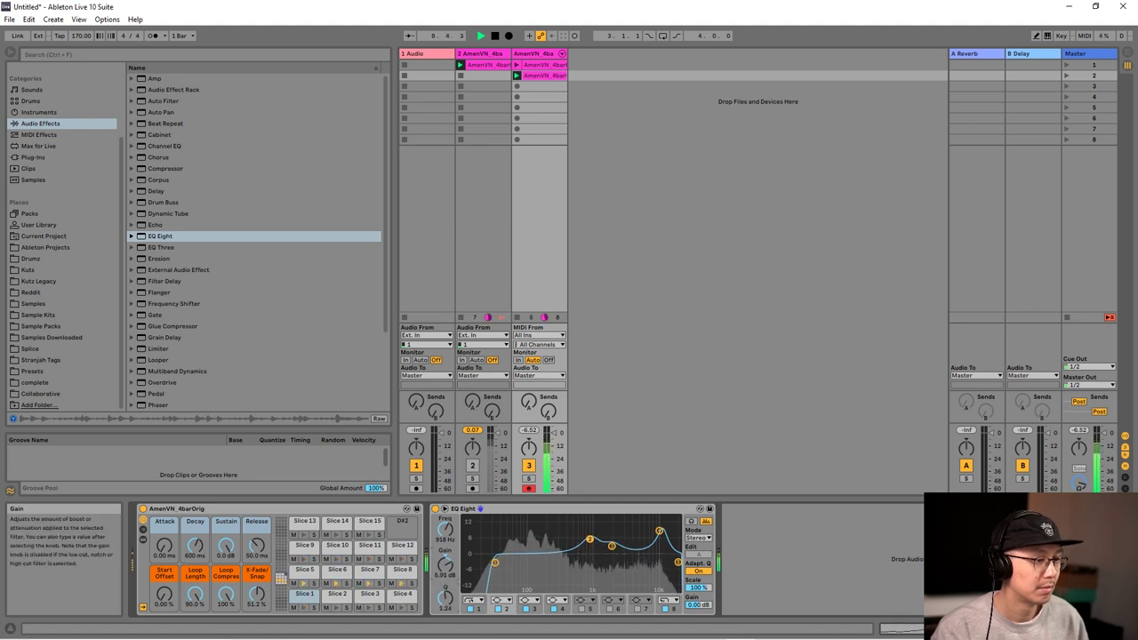
# Step: Enable EQ Eight's band 5, shape it into a cut of about 1.9 dB at 303 Hz, and audition the loop
pyautogui.click(581, 610)
pyautogui.press('space')
pyautogui.moveTo(528, 560); pyautogui.dragTo(559, 549)
pyautogui.press('space')
pyautogui.press('space')
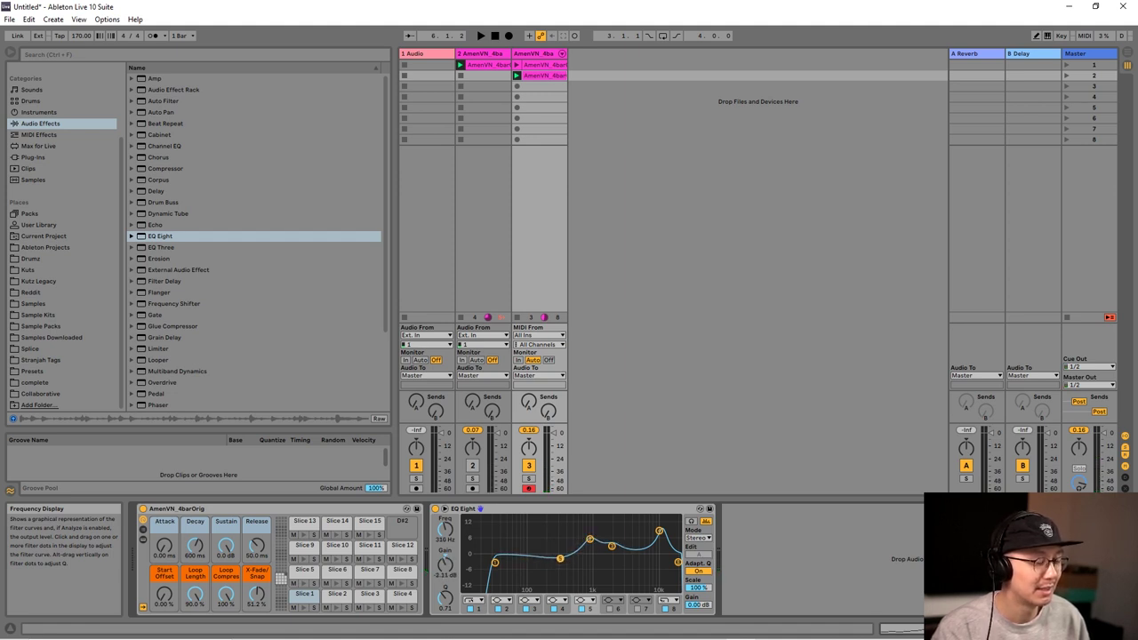
pyautogui.moveTo(560, 559); pyautogui.dragTo(559, 558)
pyautogui.press('space')
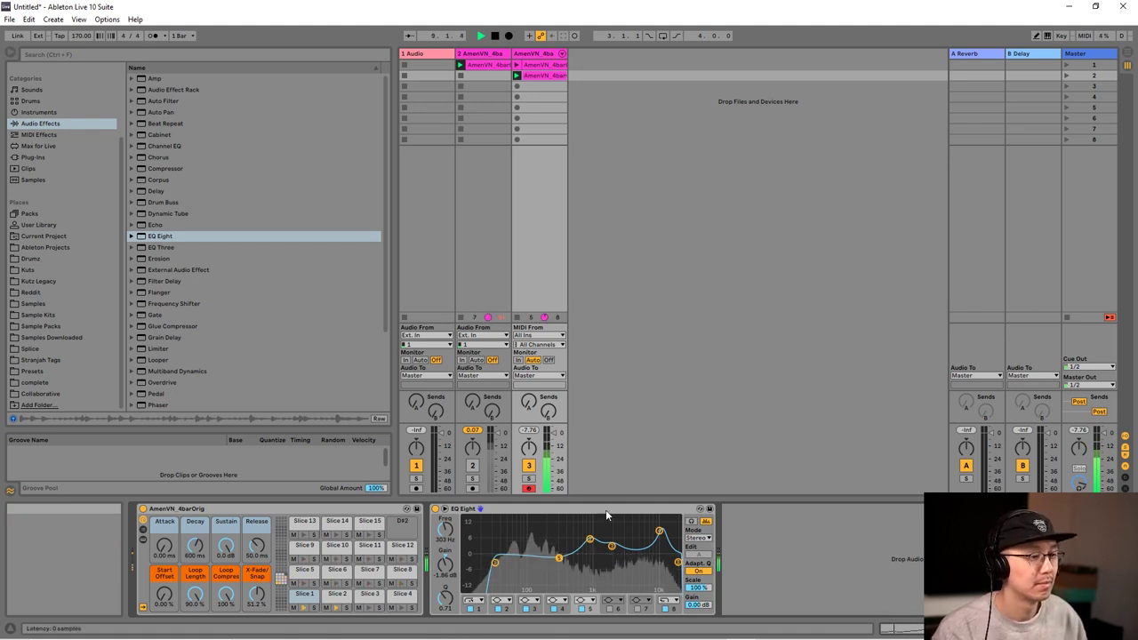
pyautogui.click(557, 511)
pyautogui.press('space')
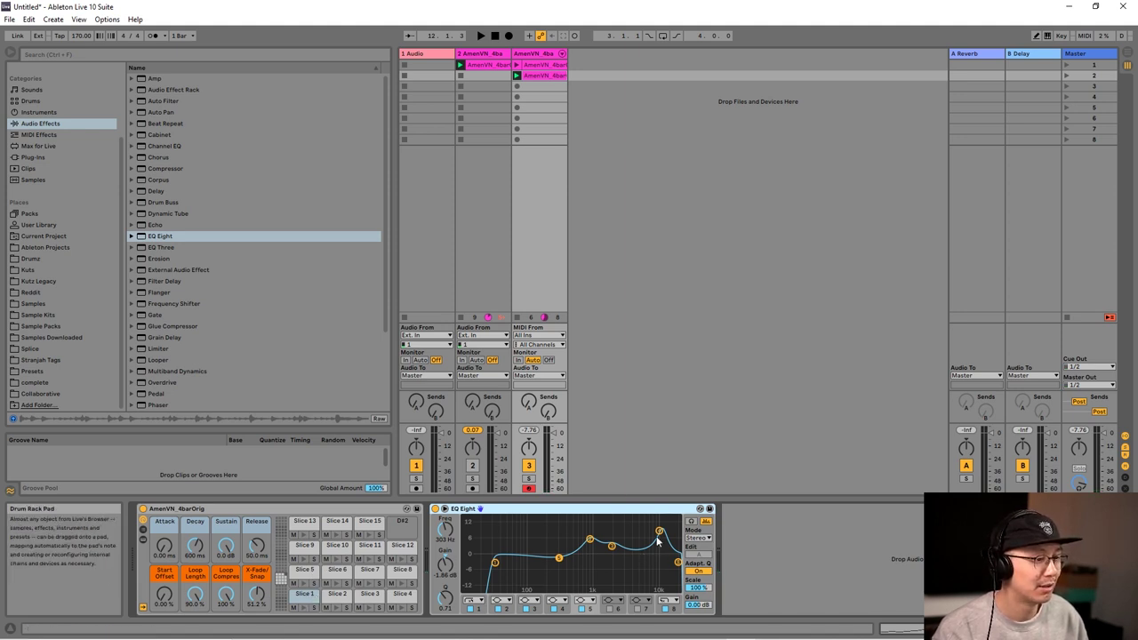
# Step: Open the Simpler of the Slice 1 pad in the drum rack and show its controls view
pyautogui.click(307, 598)
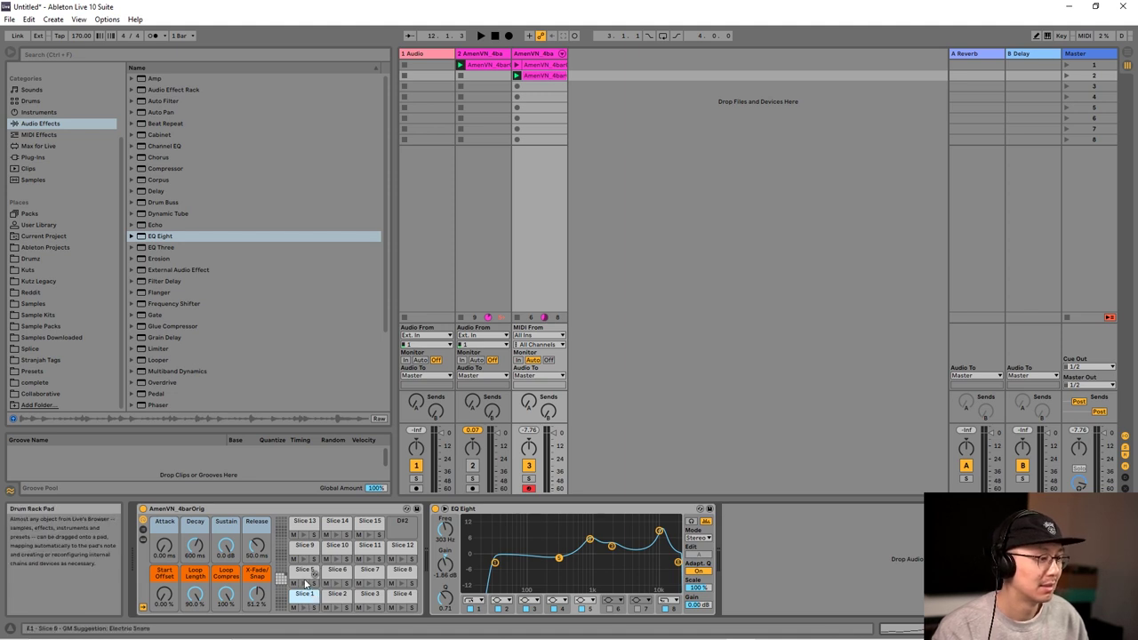
pyautogui.doubleClick(303, 598)
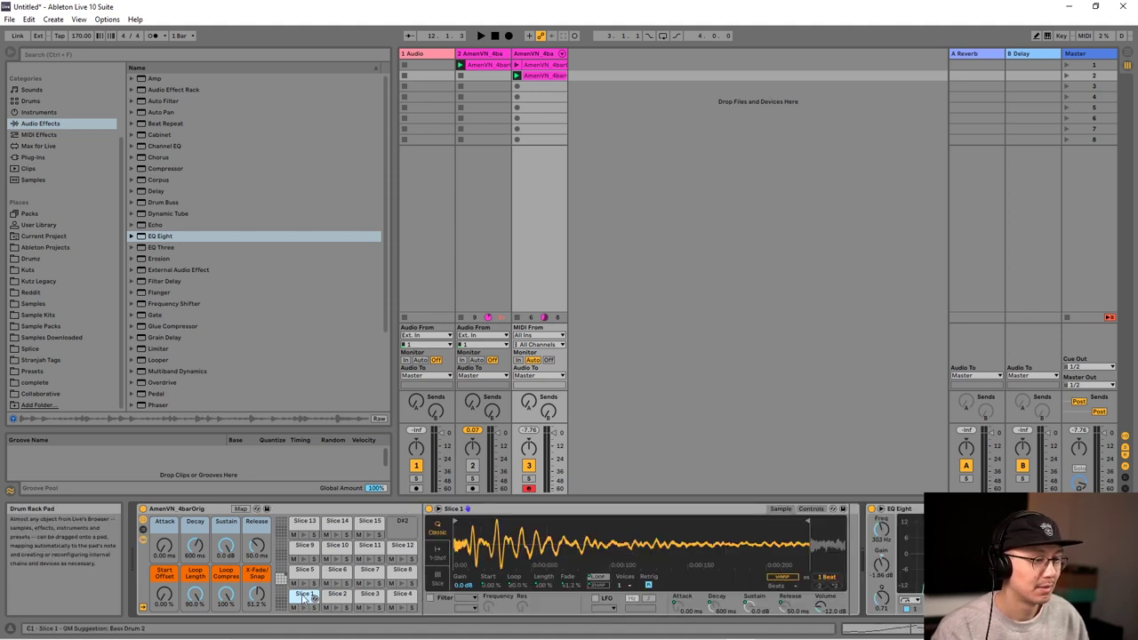
pyautogui.click(812, 509)
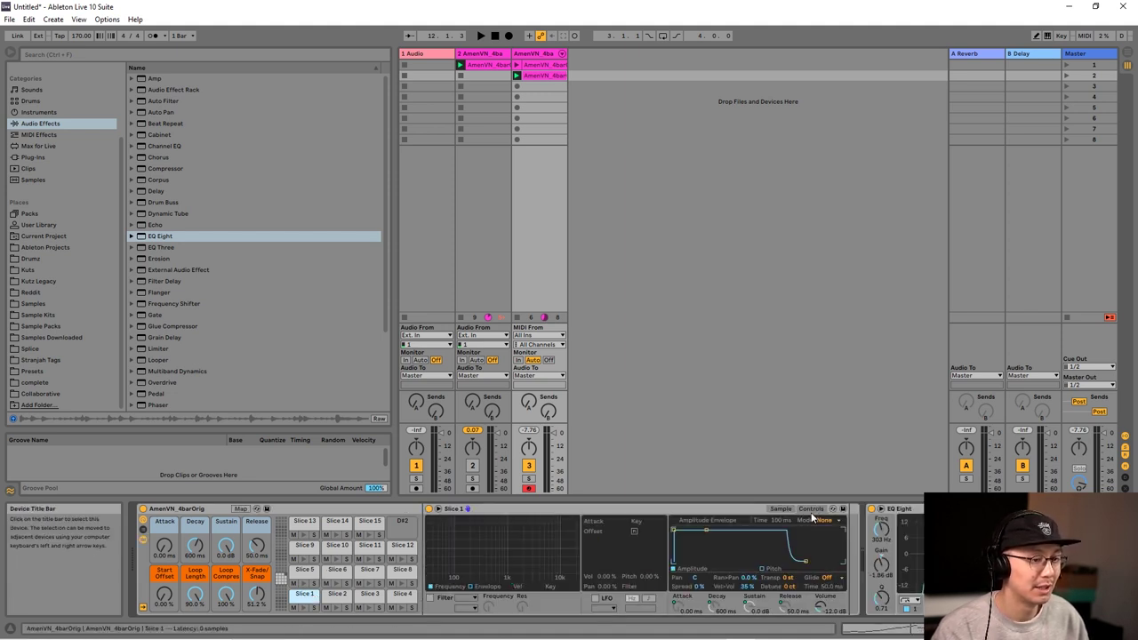
# Step: Transpose Slice 1 by +3 st, preview it, and copy the transpose value to its 14 sibling slices
pyautogui.click(786, 578)
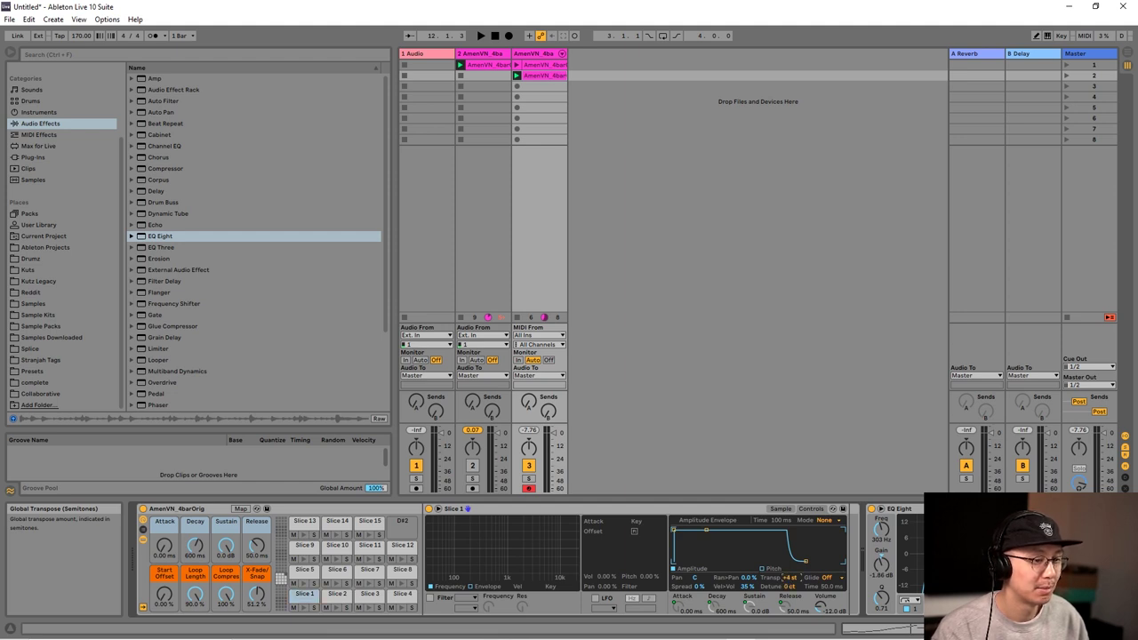
pyautogui.rightClick(788, 578)
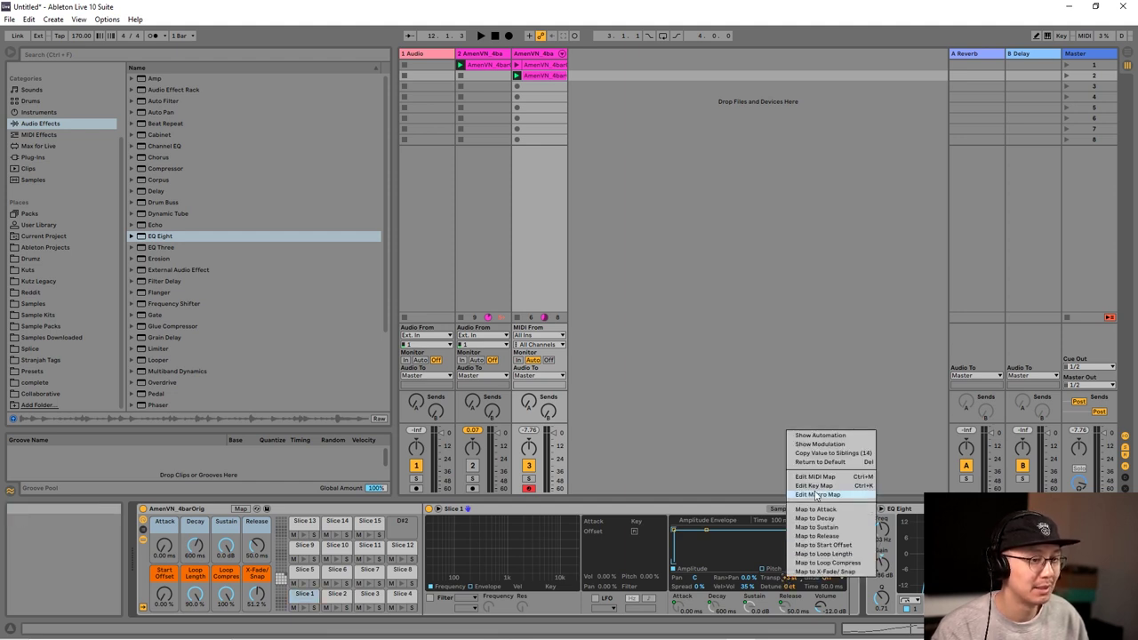
pyautogui.click(789, 580)
pyautogui.rightClick(788, 578)
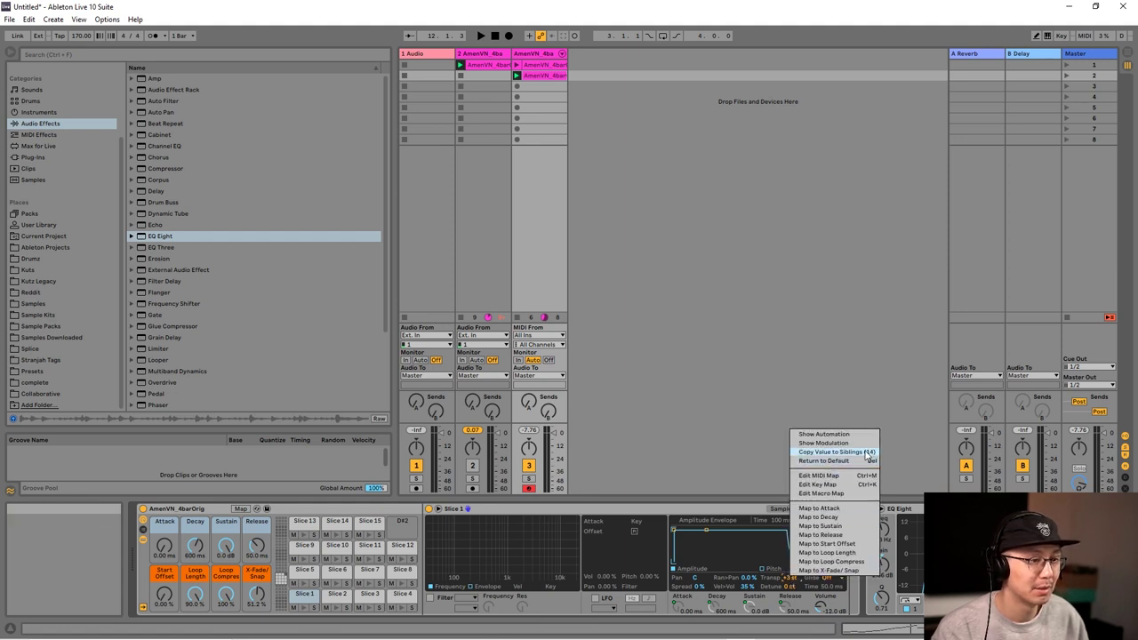
pyautogui.click(722, 456)
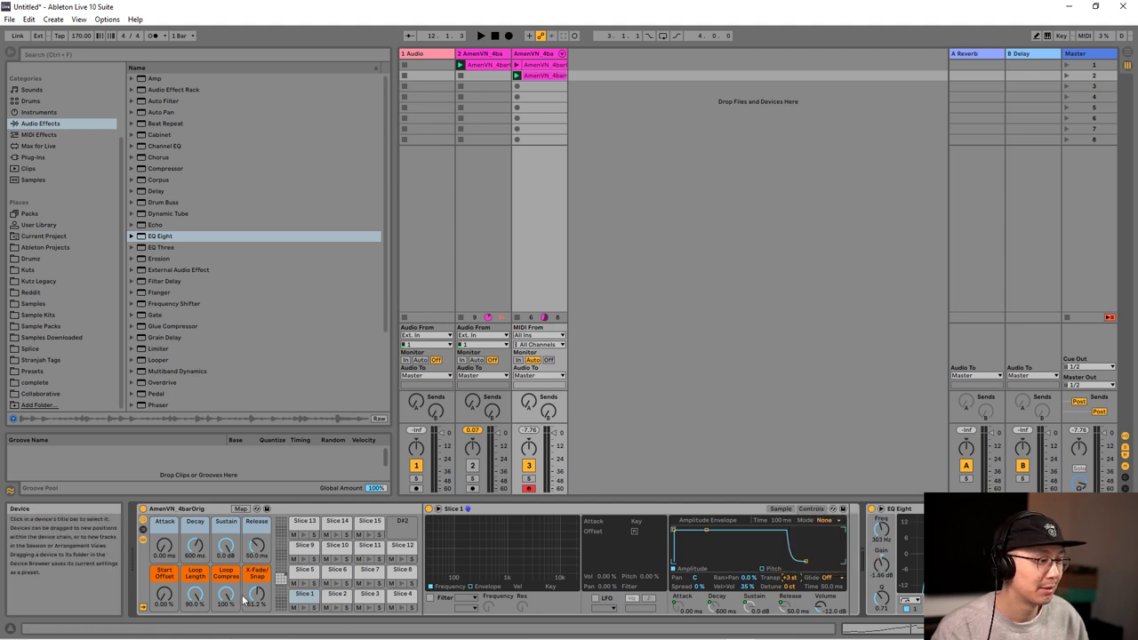
pyautogui.click(309, 595)
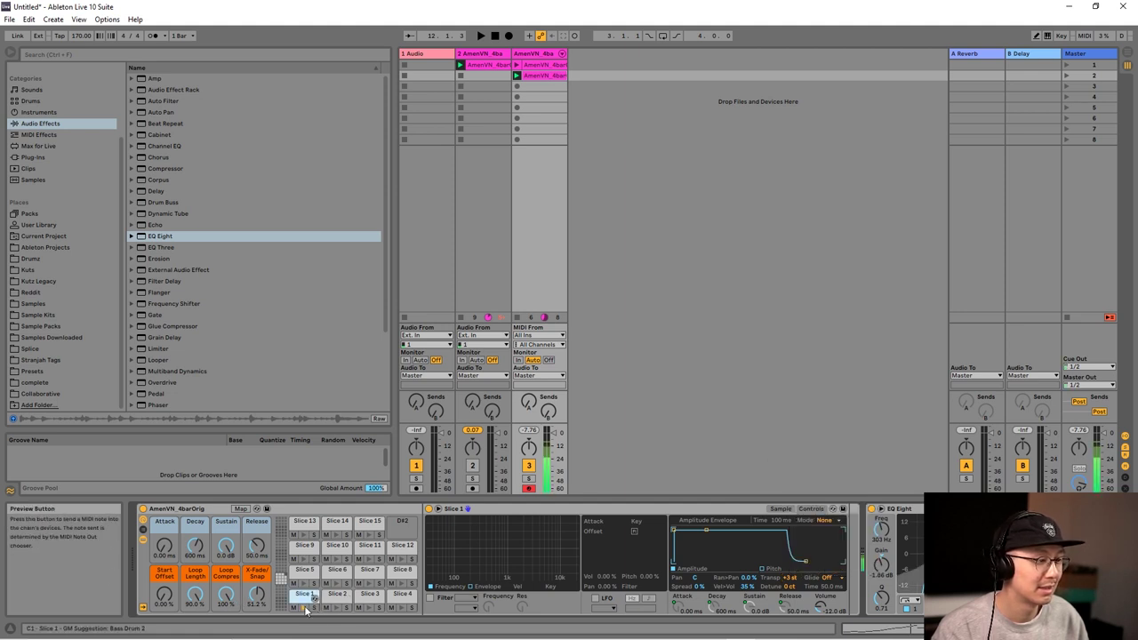
pyautogui.rightClick(788, 579)
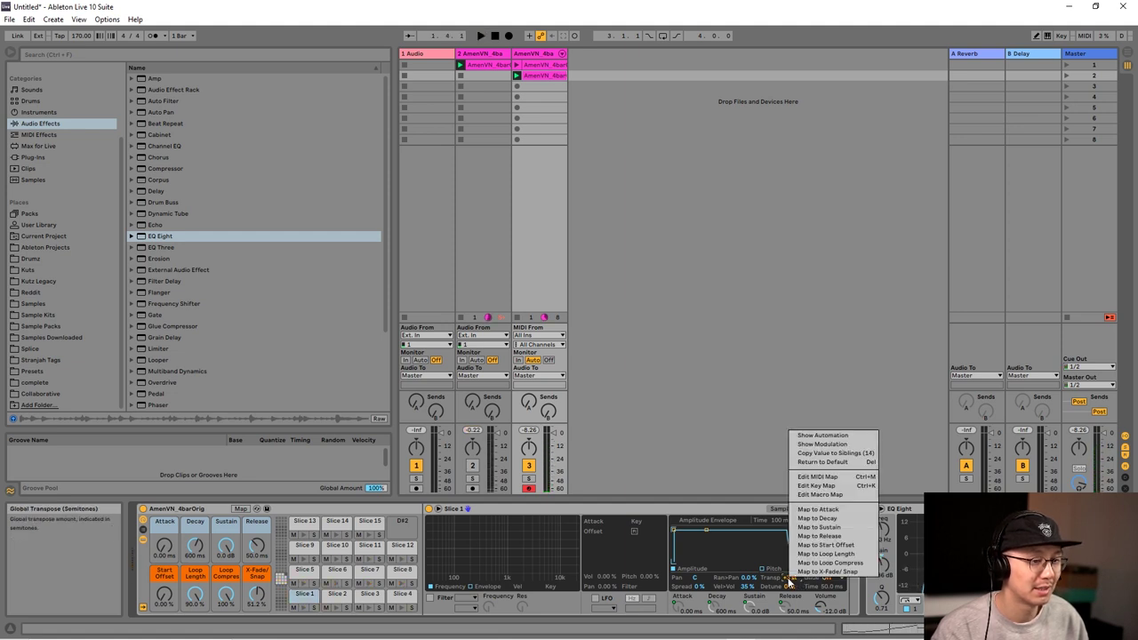
pyautogui.click(819, 455)
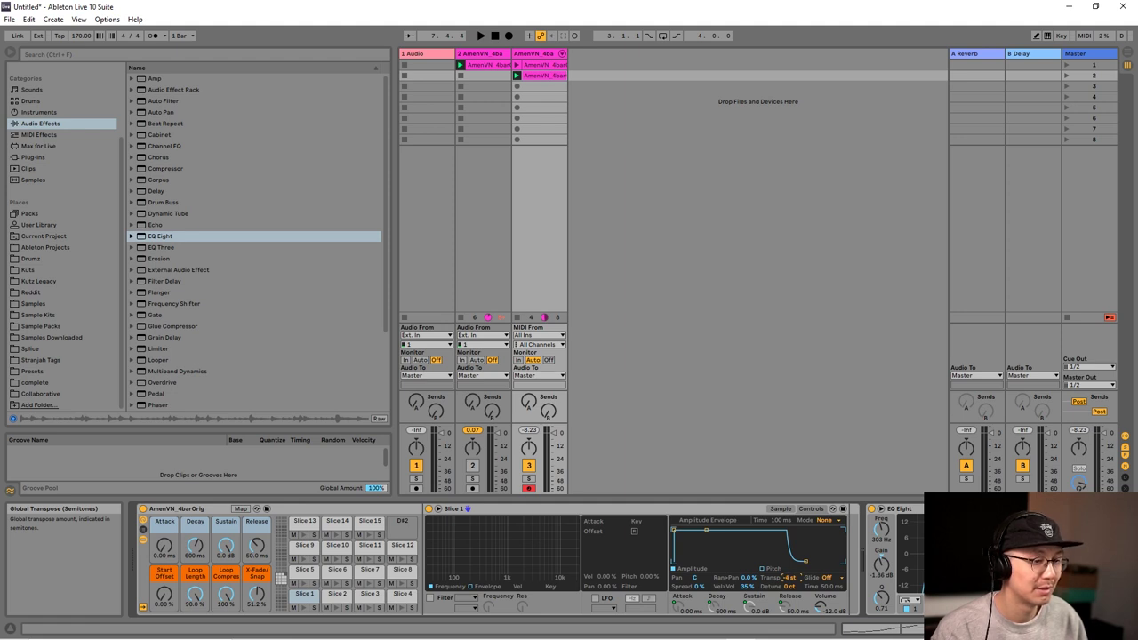
# Step: Transpose Slice 1 by -3 st, copy the value to its 14 siblings, and audition the loop
pyautogui.rightClick(789, 580)
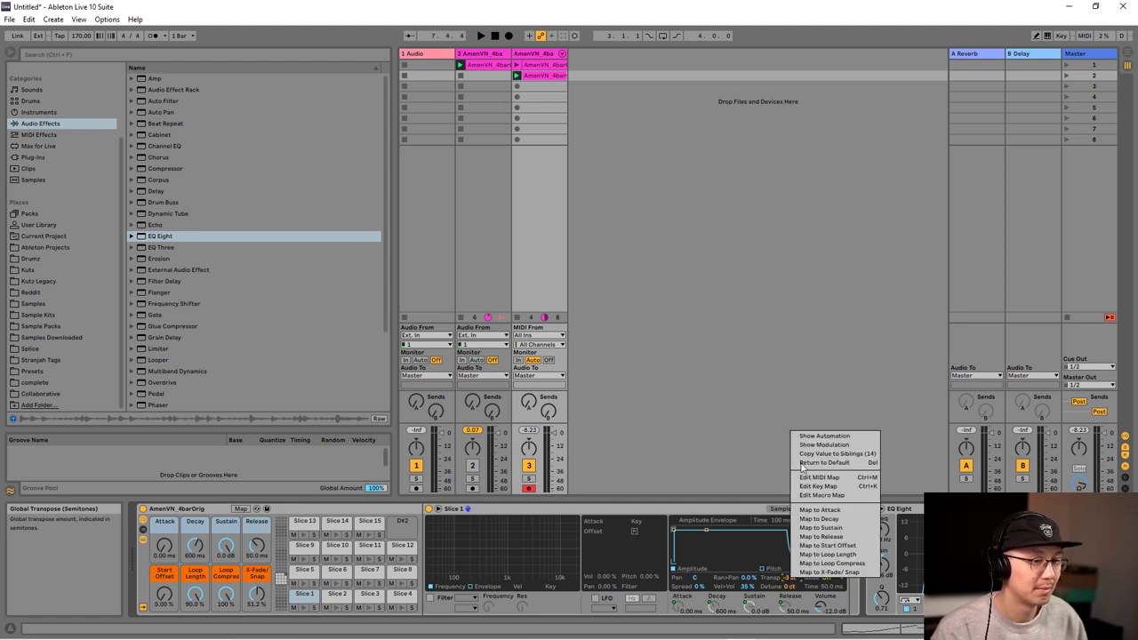
pyautogui.click(807, 453)
pyautogui.press('space')
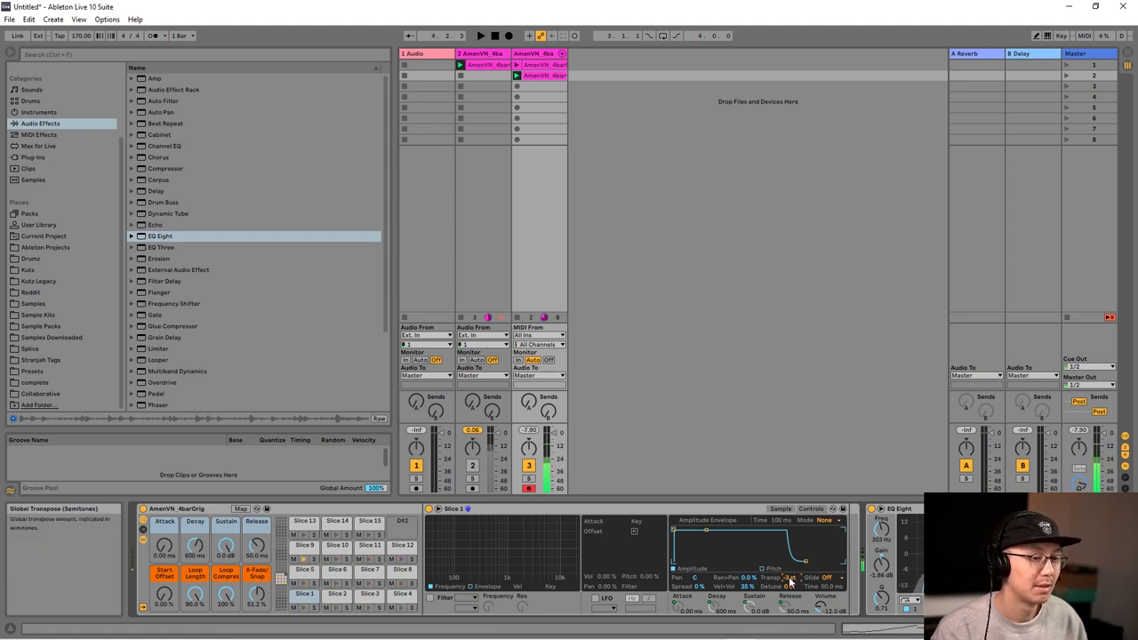
# Step: Reset the transposition to 0 st on Slice 1 and its 14 siblings, and return to Simpler's sample view
pyautogui.rightClick(789, 580)
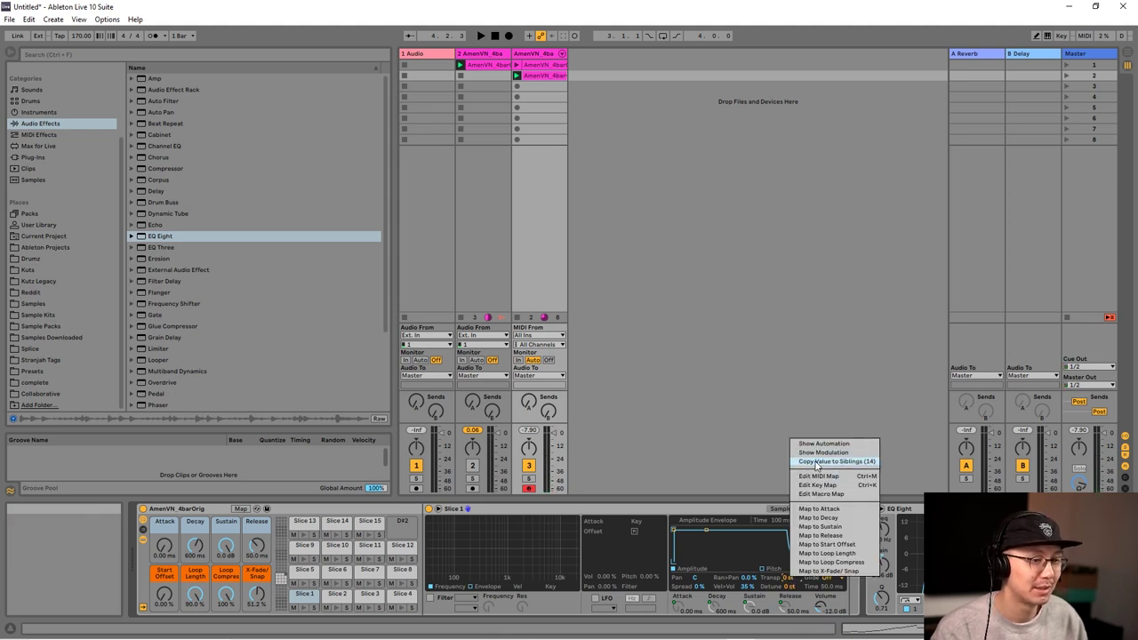
pyautogui.click(813, 466)
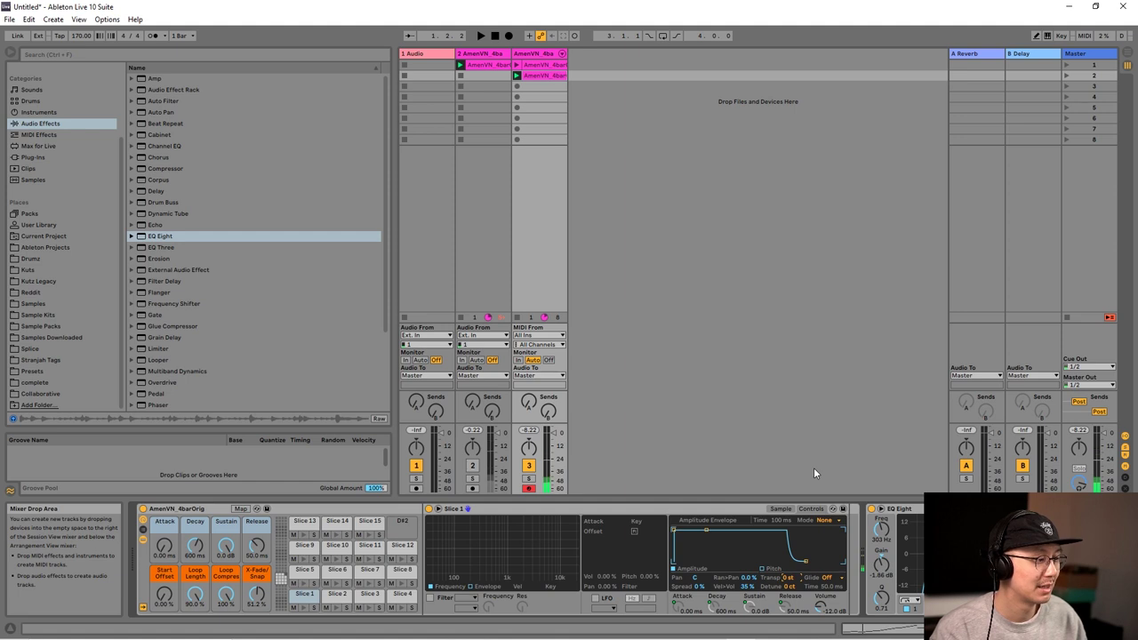
pyautogui.click(778, 510)
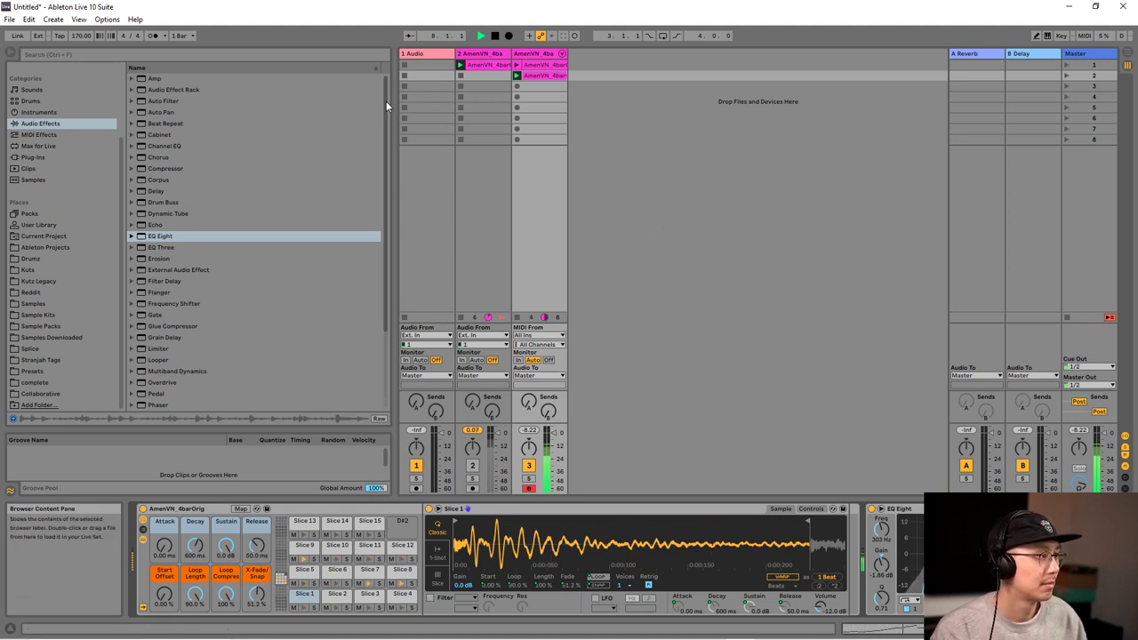
# Step: Add an empty Drum Rack from the instruments as a new MIDI track after the sliced Amen track
pyautogui.click(39, 112)
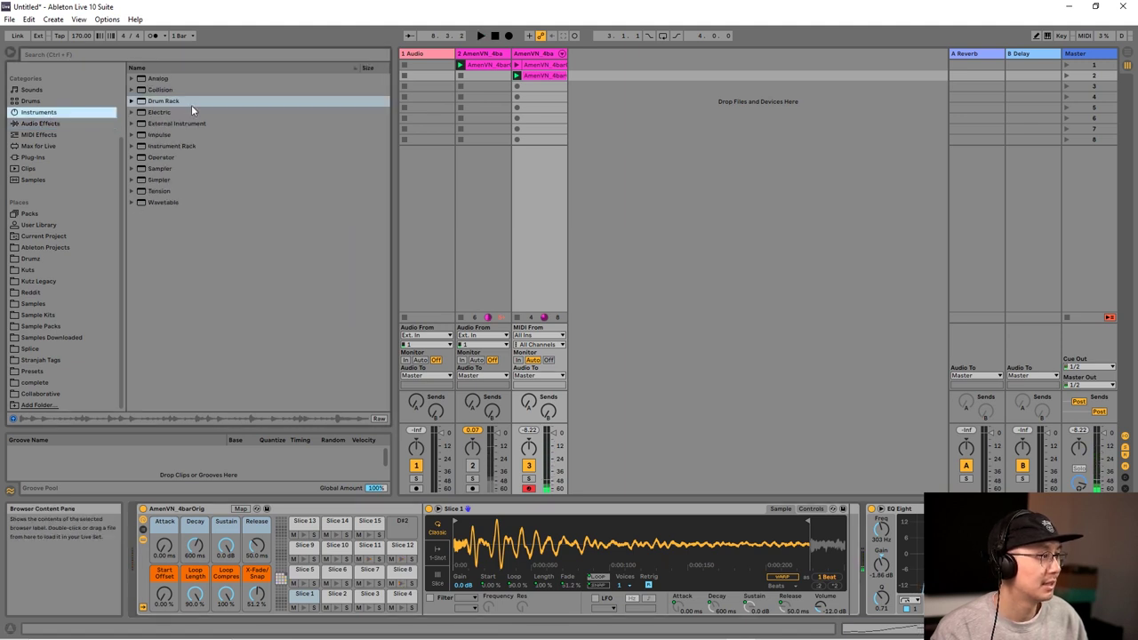
pyautogui.moveTo(191, 105); pyautogui.dragTo(610, 70)
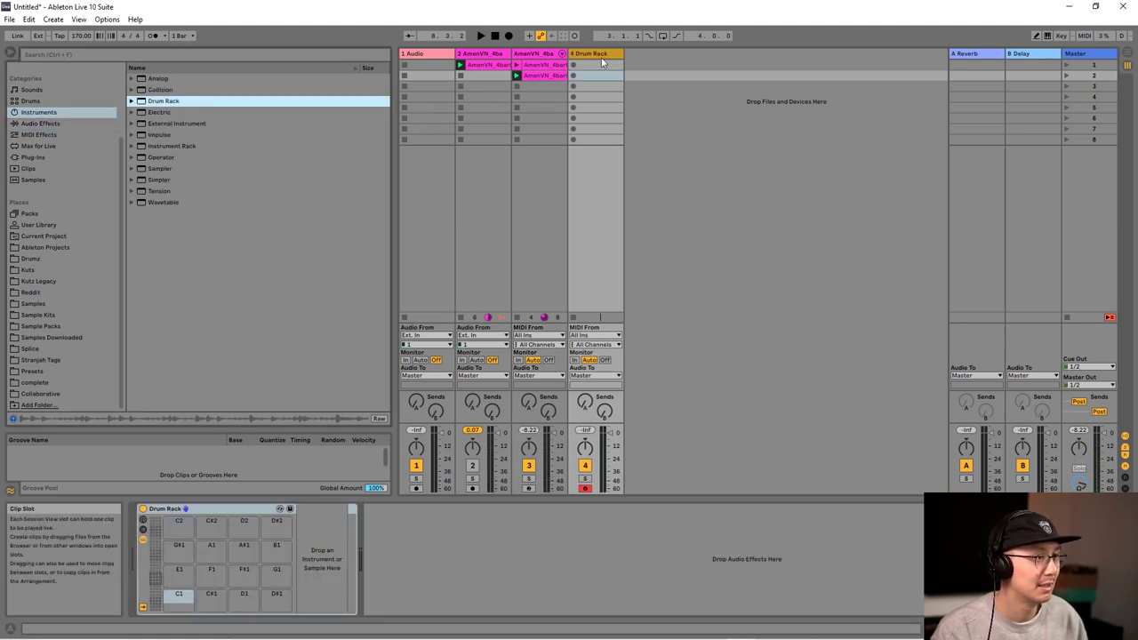
# Step: Audition samples from the kick collection, including the Clique and DJ_LUIAN kicks
pyautogui.scroll(3, 64, 122)
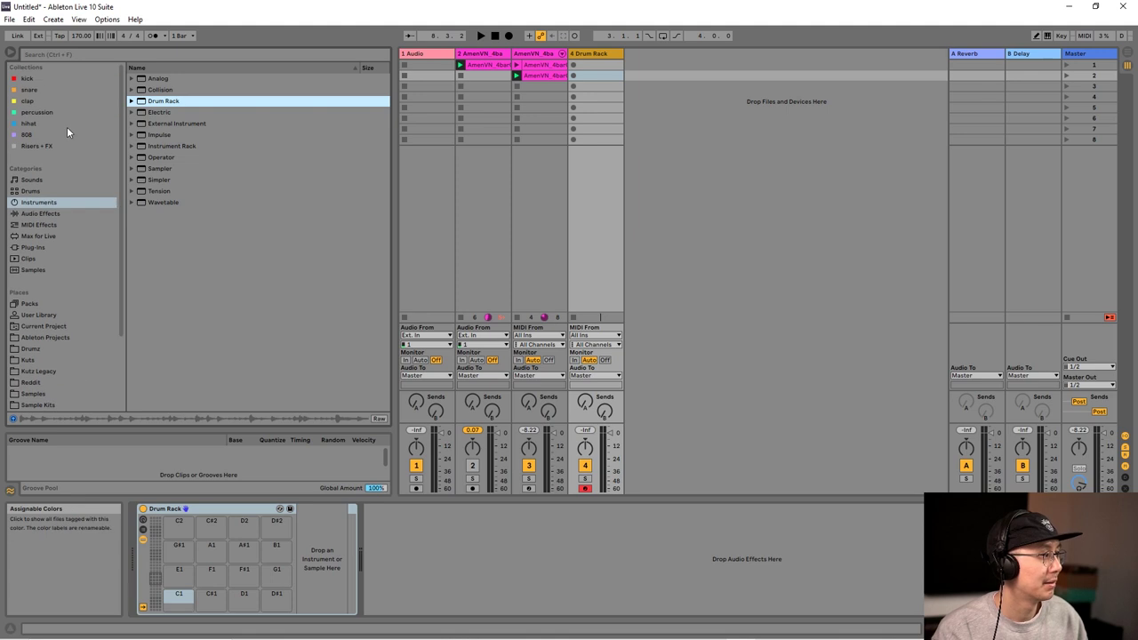
pyautogui.click(27, 78)
pyautogui.click(205, 168)
pyautogui.click(200, 224)
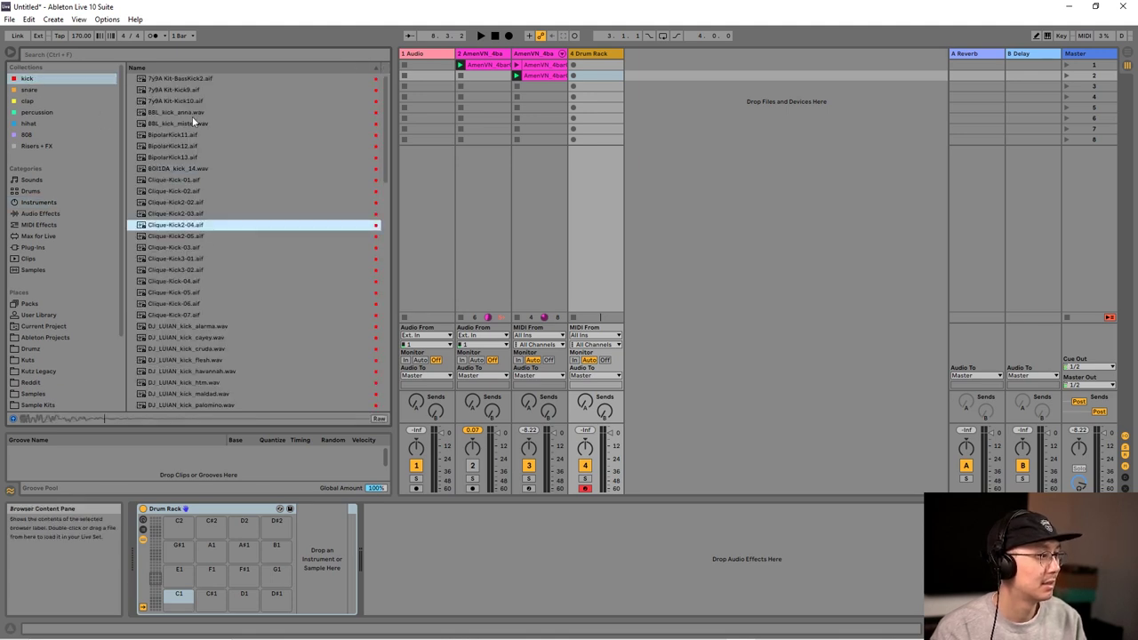
pyautogui.click(190, 103)
pyautogui.click(195, 337)
pyautogui.scroll(-3, 204, 320)
pyautogui.click(206, 300)
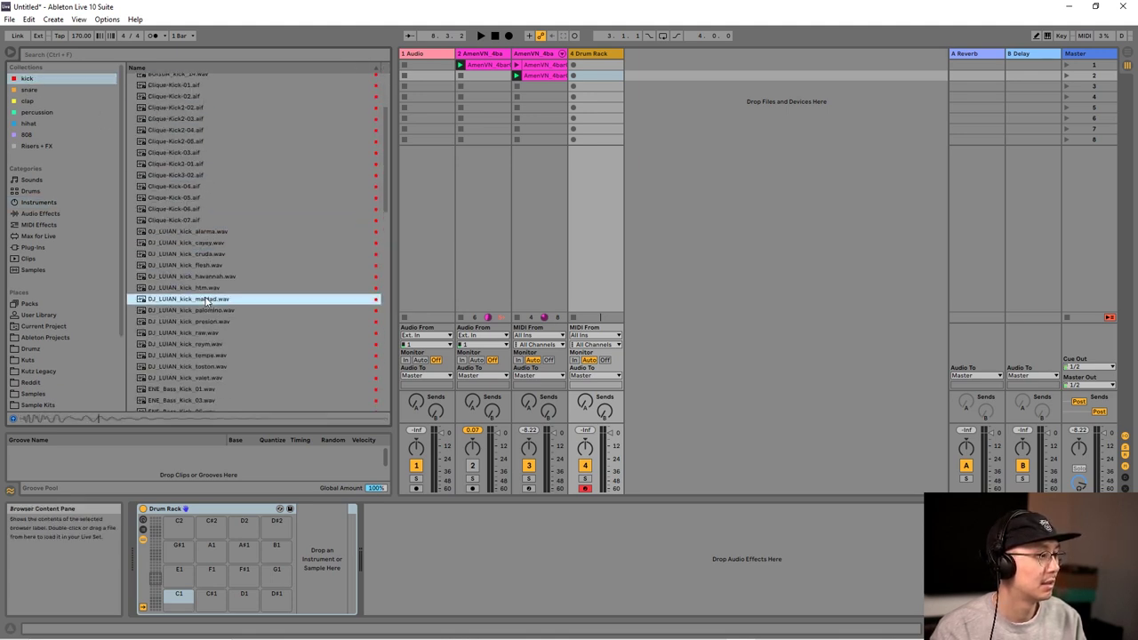
pyautogui.scroll(-3, 207, 298)
pyautogui.click(205, 295)
# Step: Compare the ENE_Bass_Kick samples and load ENE_Bass_Kick_07.wav onto the Drum Rack's C1 pad
pyautogui.scroll(-3, 206, 295)
pyautogui.click(196, 222)
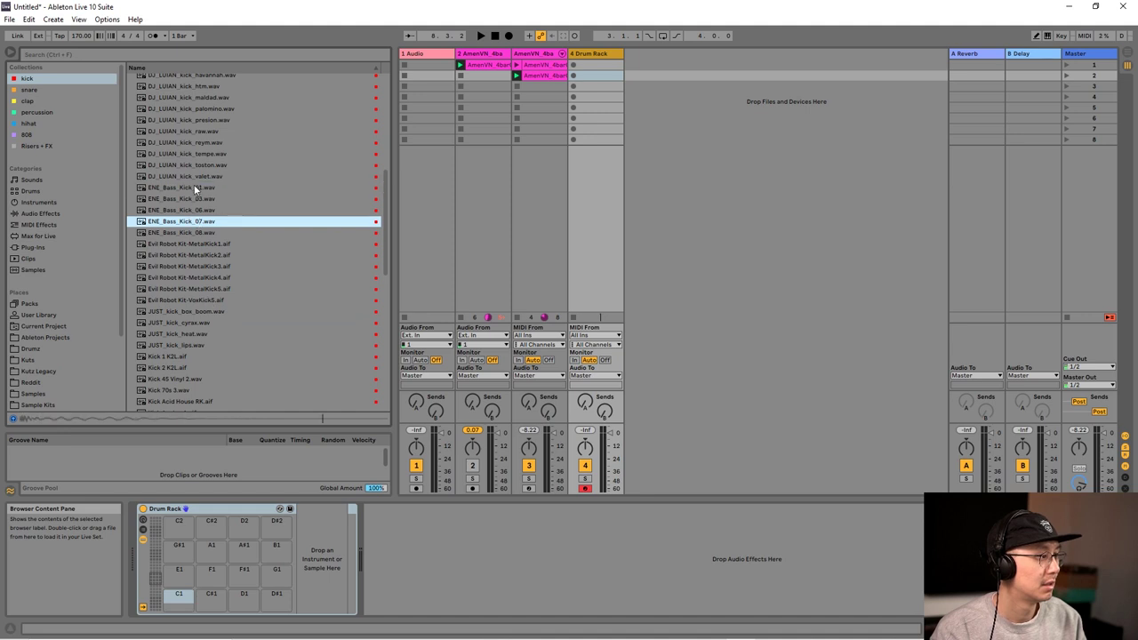
pyautogui.click(193, 187)
pyautogui.click(188, 209)
pyautogui.click(199, 223)
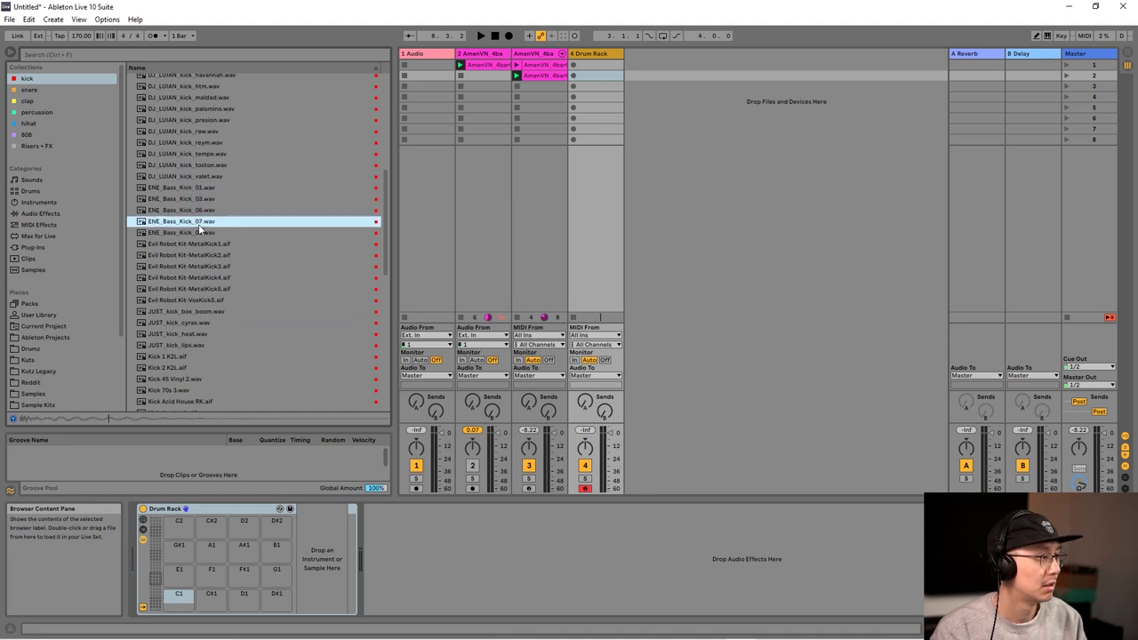
pyautogui.moveTo(194, 222); pyautogui.dragTo(178, 606)
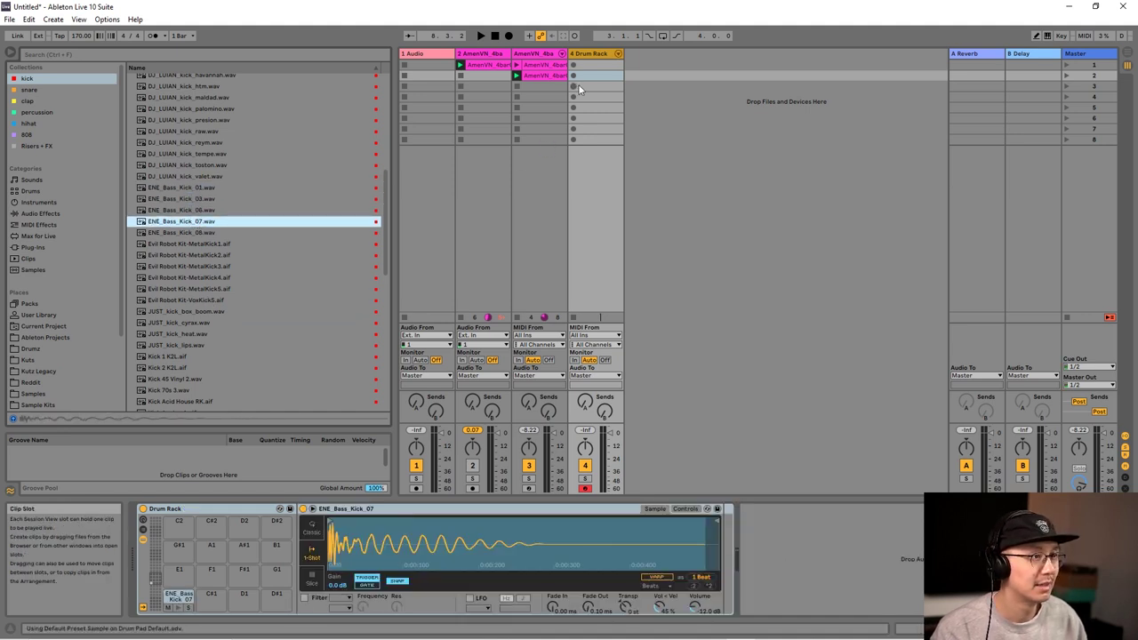
# Step: Create and launch a MIDI clip in the Drum Rack track's second slot, with kick notes at 1.1.1 and 1.2.1
pyautogui.doubleClick(593, 77)
pyautogui.doubleClick(360, 323)
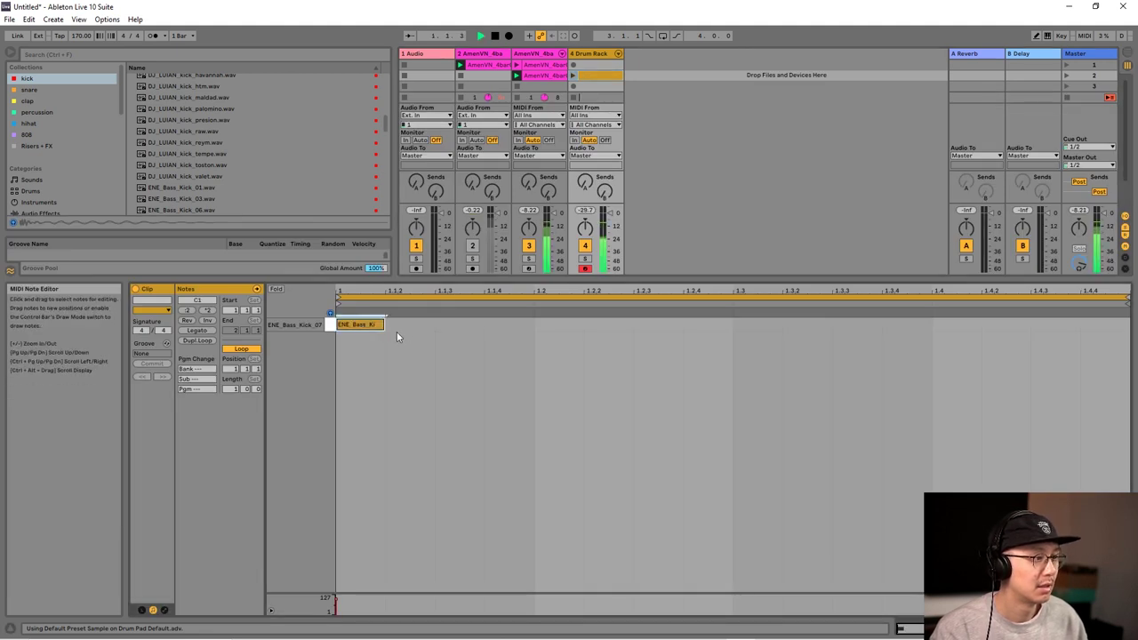
pyautogui.click(573, 76)
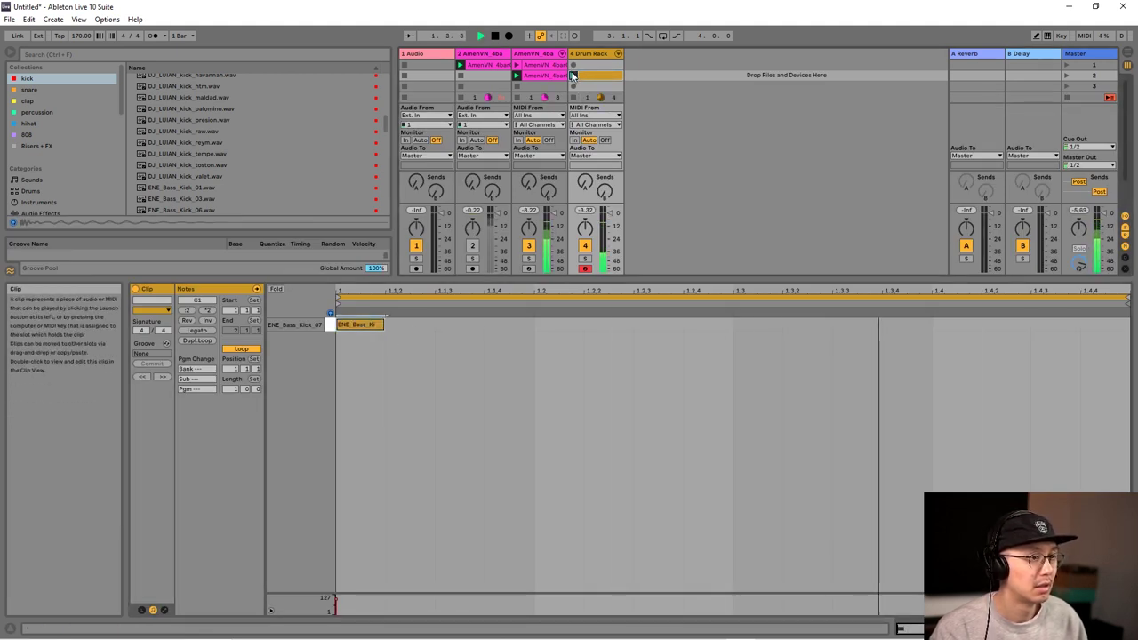
pyautogui.doubleClick(539, 323)
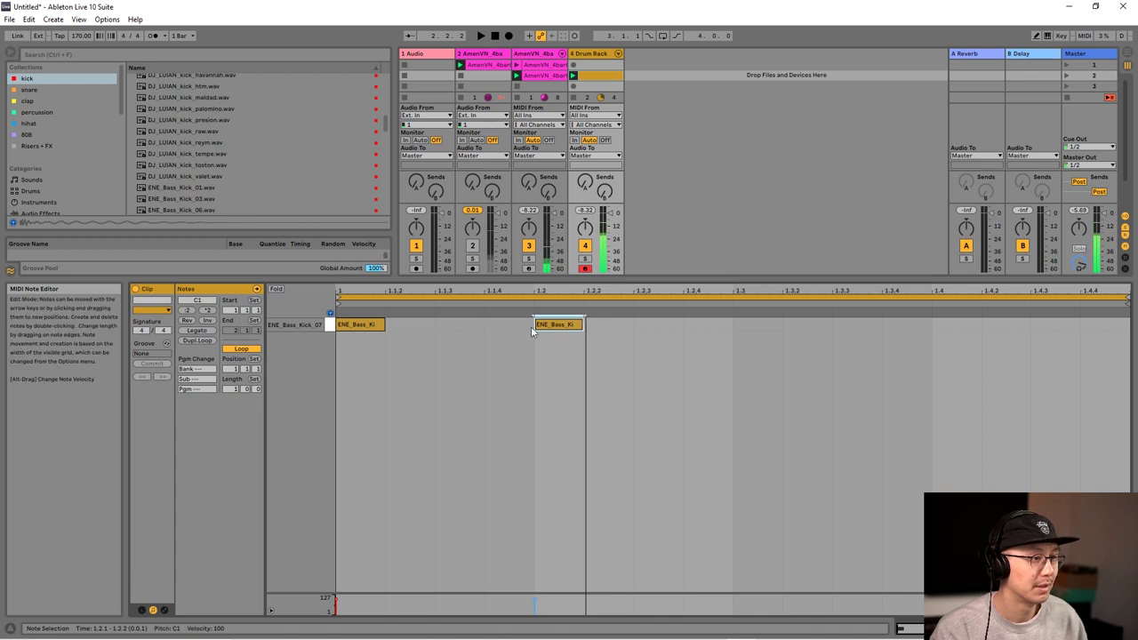
# Step: Set the kick clip's loop length to 2 bars and briefly solo the Drum Rack track during playback
pyautogui.click(228, 389)
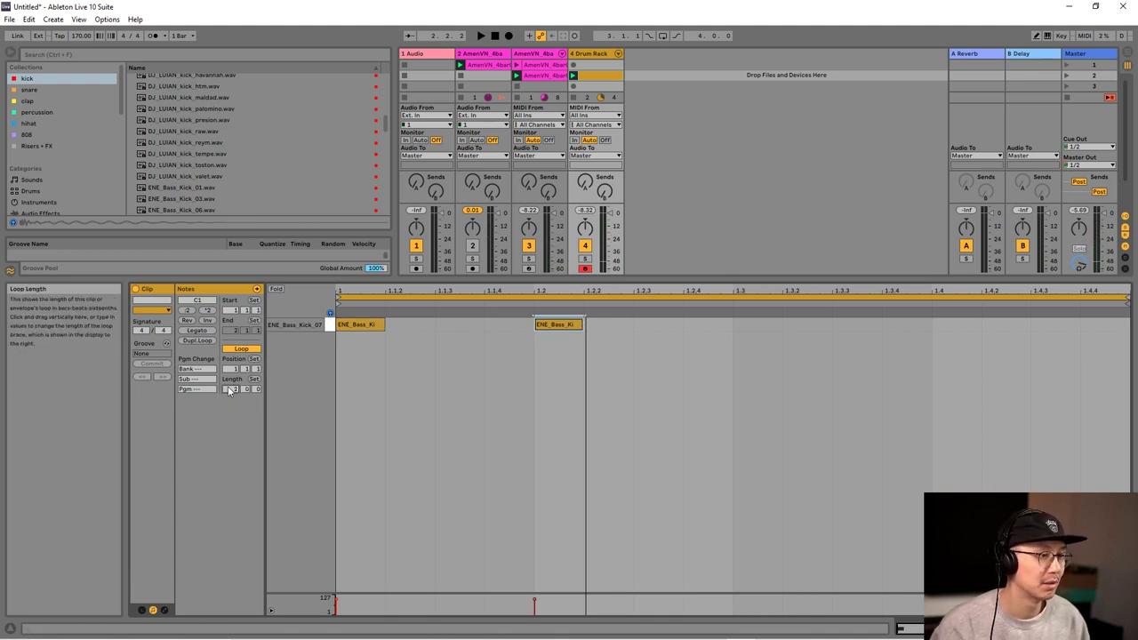
pyautogui.press('Up')
pyautogui.press('space')
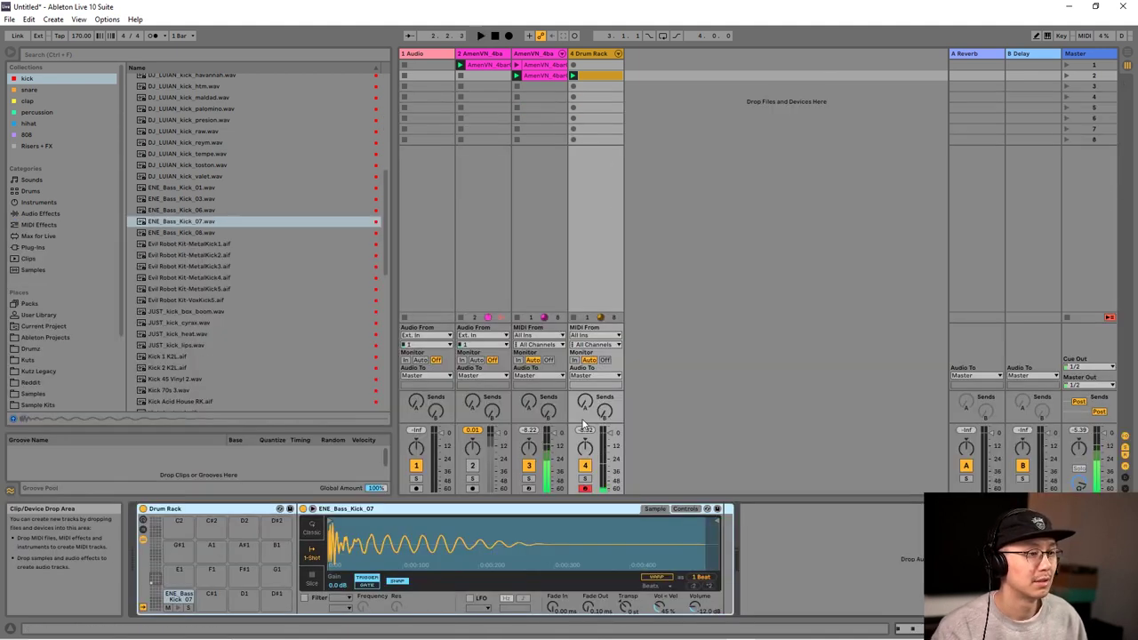
pyautogui.click(585, 480)
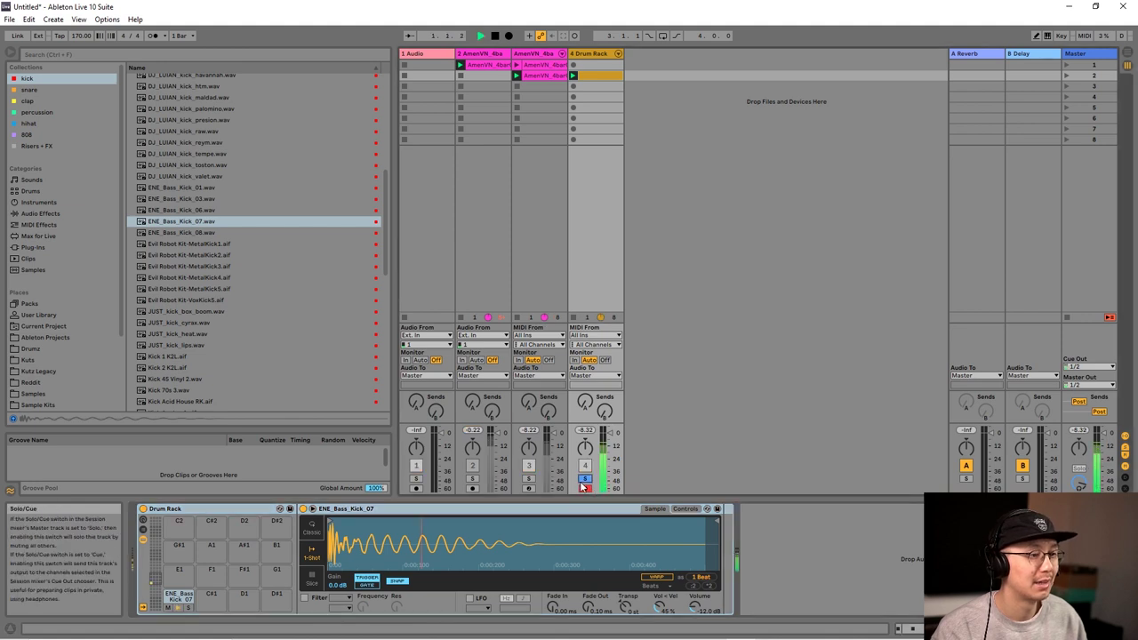
pyautogui.click(584, 479)
# Step: Set EQ Eight's first band on the sliced Amen track to 102 Hz and slightly lower the Drum Rack track's volume during playback
pyautogui.click(539, 54)
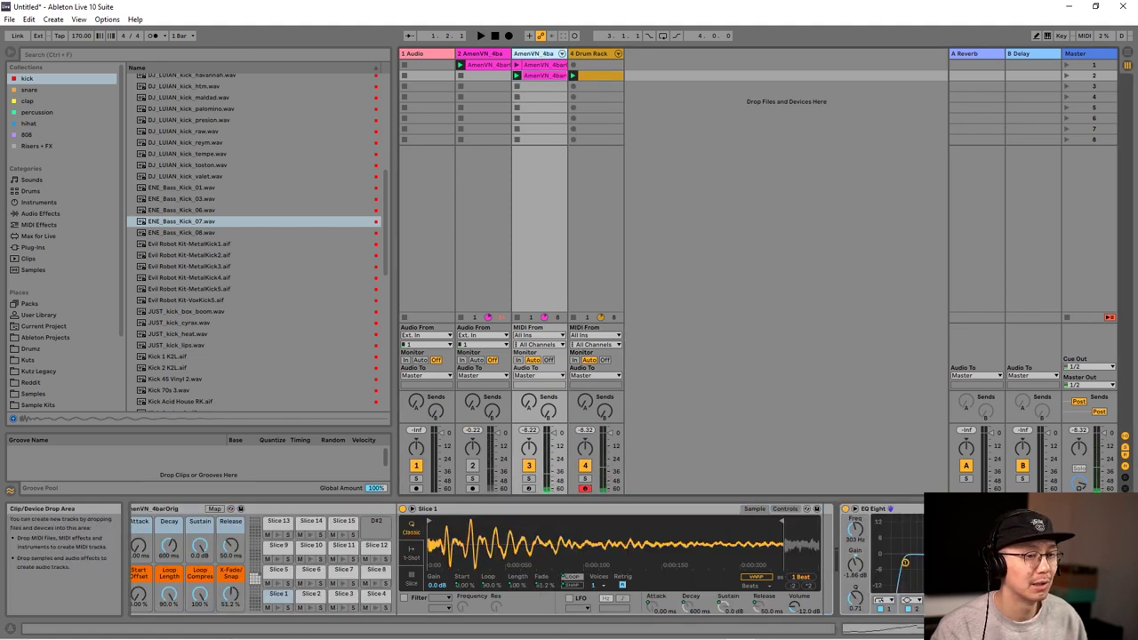
pyautogui.click(887, 609)
pyautogui.press('space')
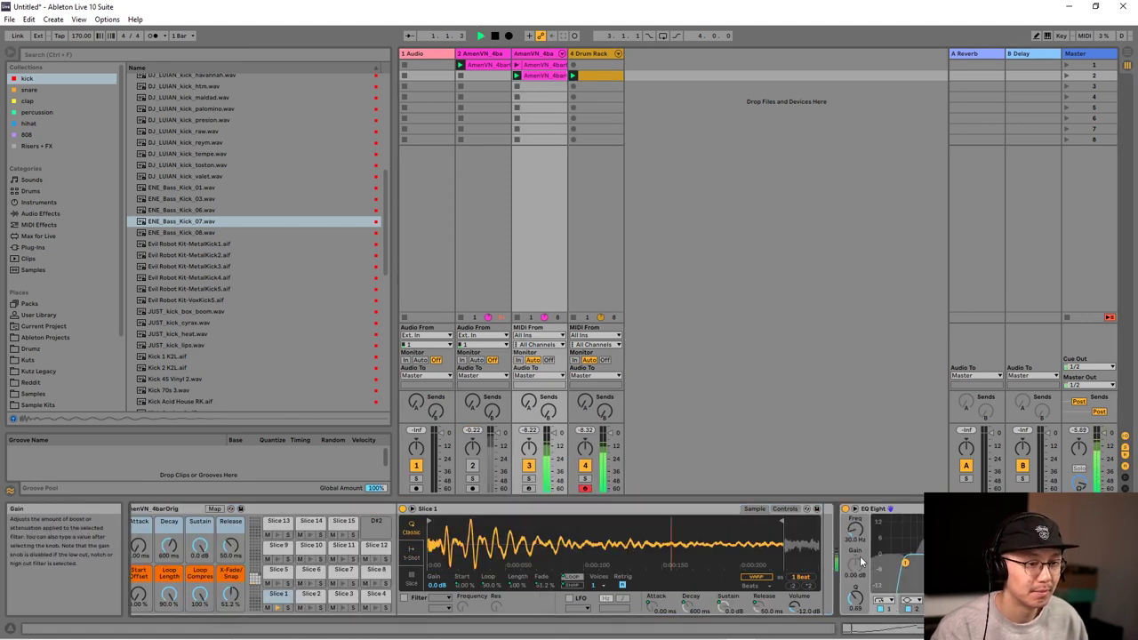
pyautogui.moveTo(856, 529)
pyautogui.mouseDown()
pyautogui.moveTo(856, 504)
pyautogui.moveTo(856, 519)
pyautogui.mouseUp()
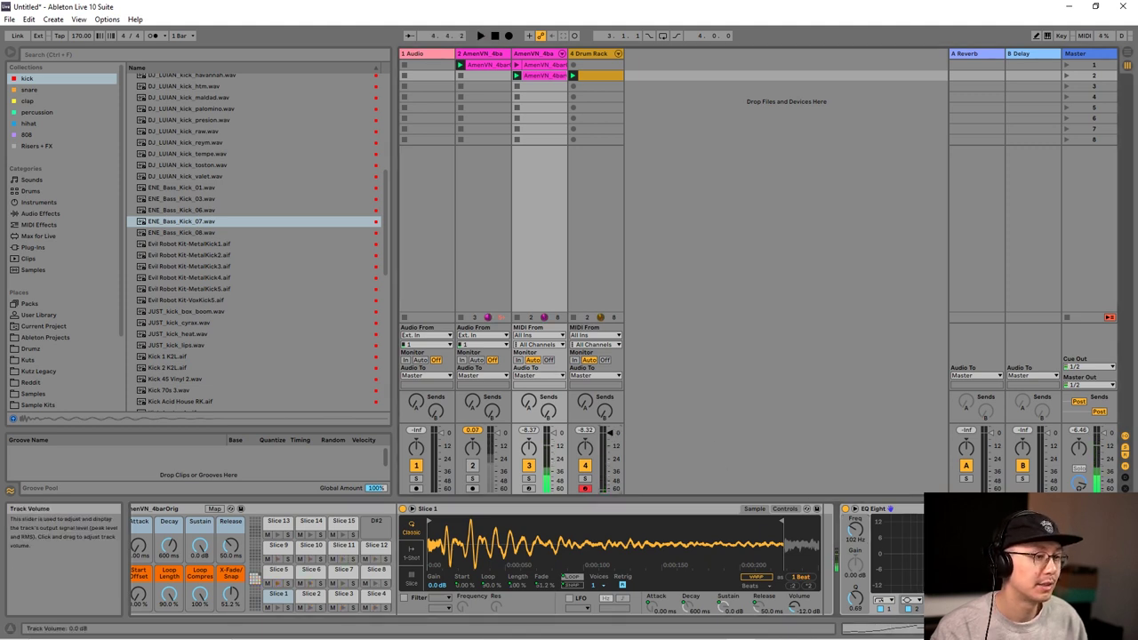
pyautogui.moveTo(610, 433); pyautogui.dragTo(610, 436)
pyautogui.press('space')
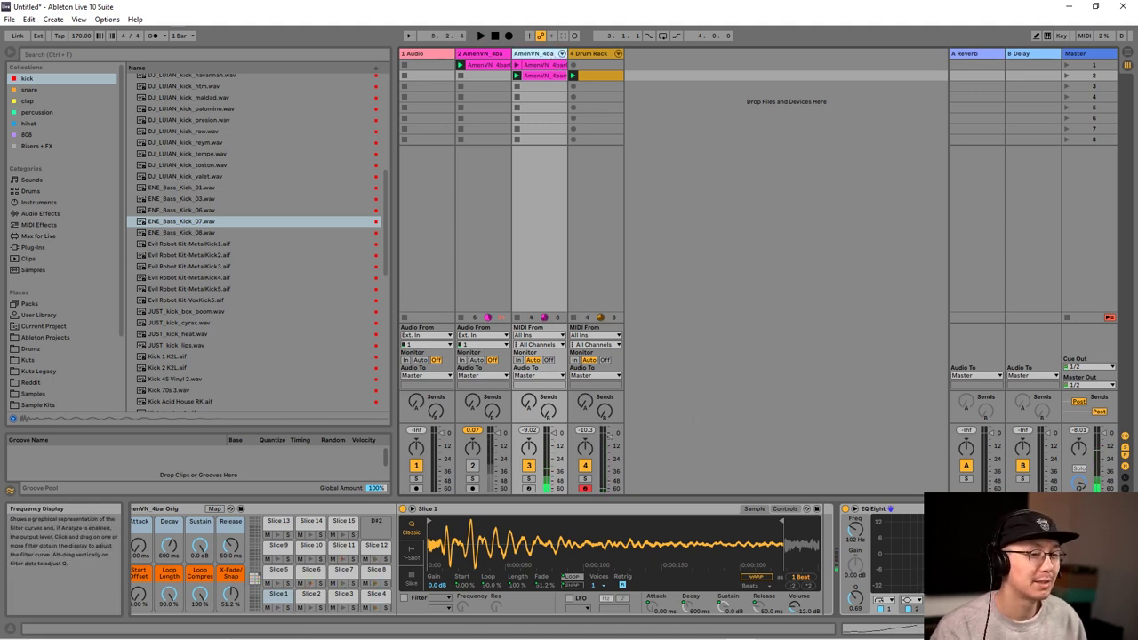
# Step: Add D16 Group's Devastor2 plug-in to the sliced Amen track and move its window clear of the browser
pyautogui.hscroll(2, 889, 596)
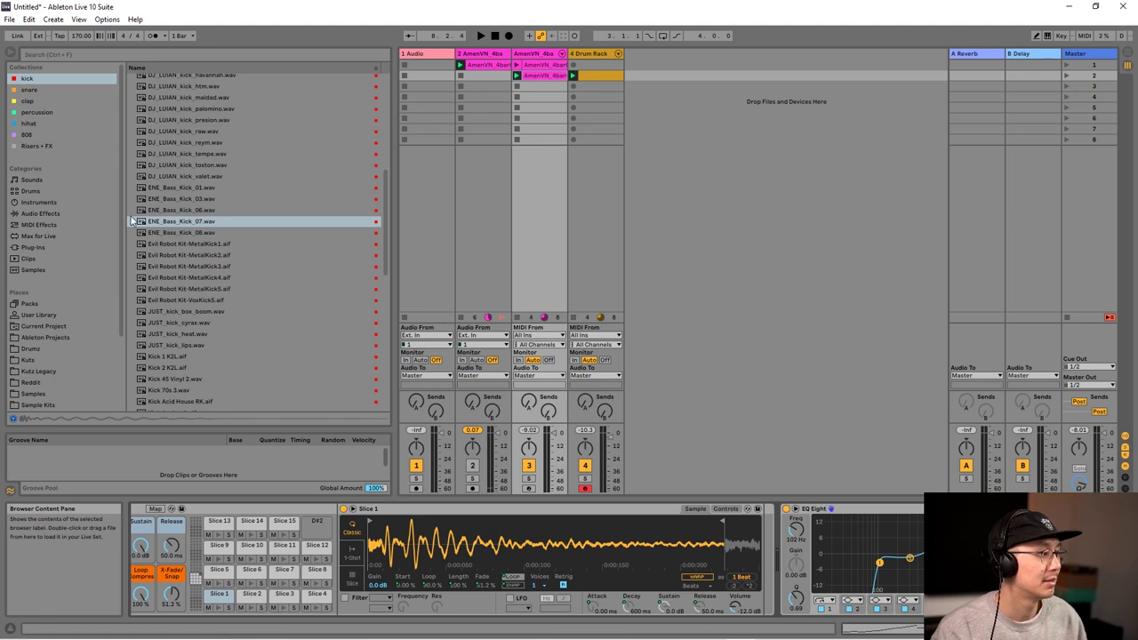
pyautogui.click(43, 247)
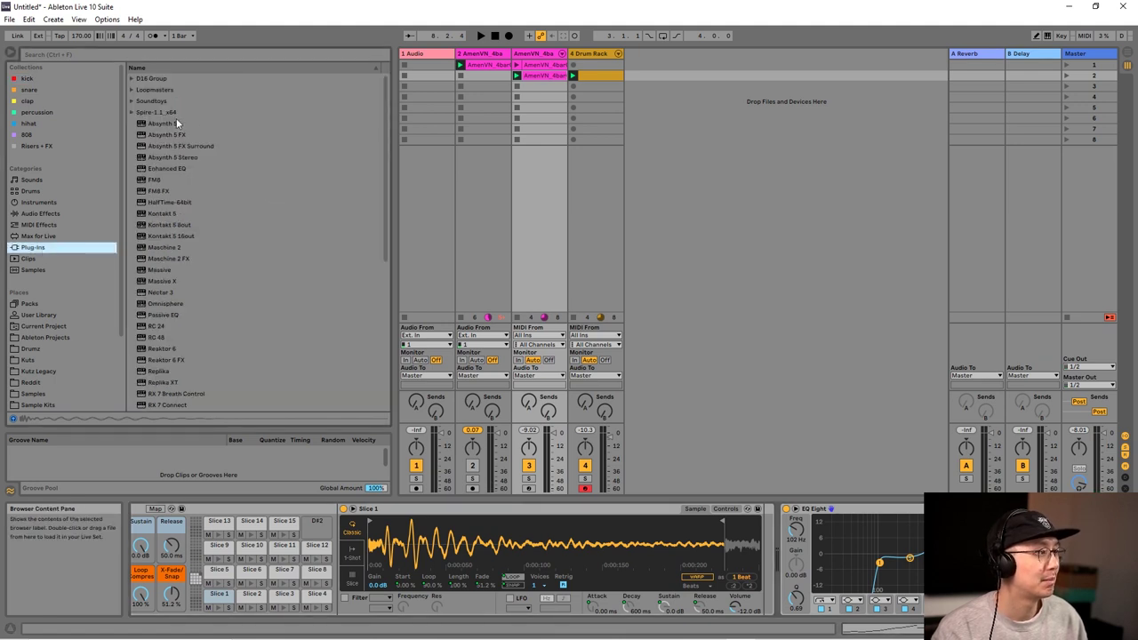
pyautogui.click(132, 78)
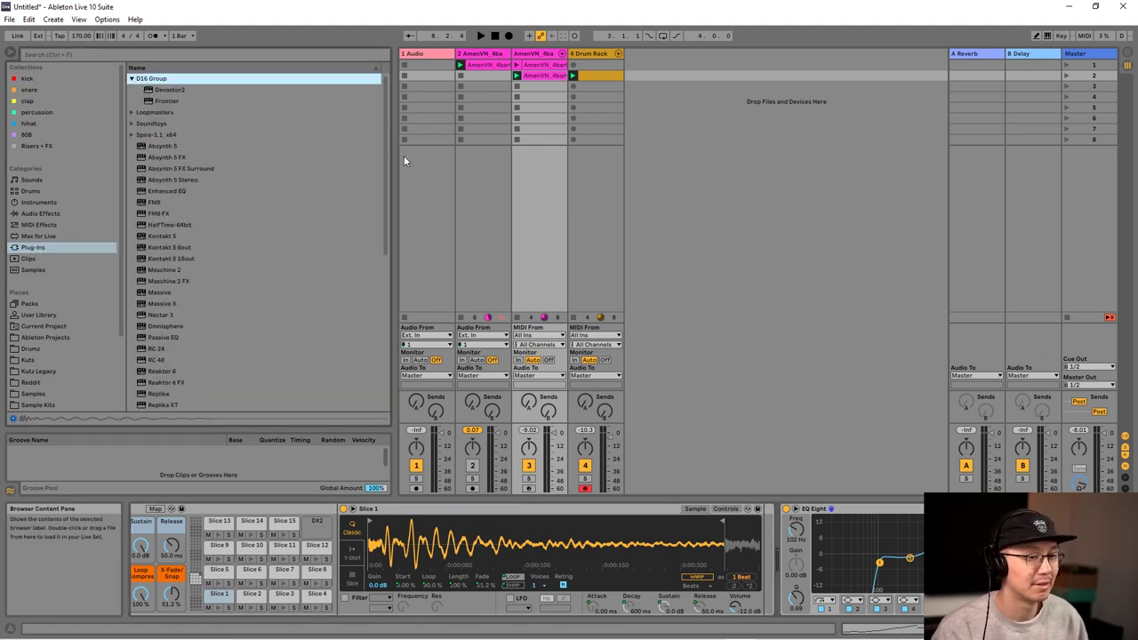
pyautogui.moveTo(163, 93); pyautogui.dragTo(202, 97)
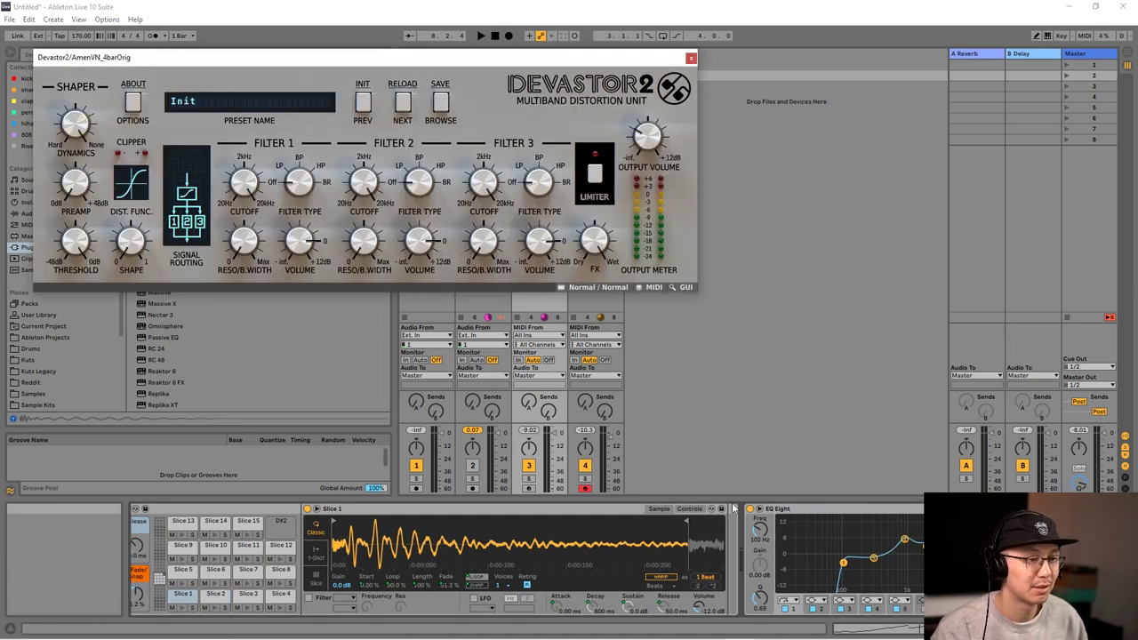
pyautogui.moveTo(565, 62); pyautogui.dragTo(649, 131)
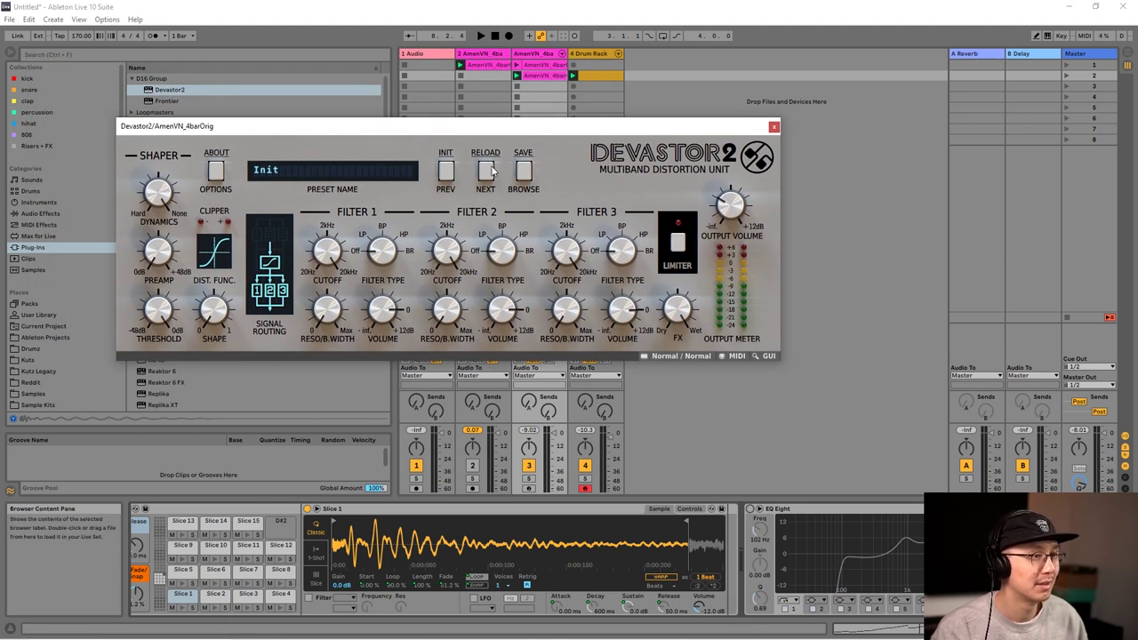
# Step: Audition Devastor2's first presets over the loop up to Acidity 1, return to 303 Sparrows, and stop playback
pyautogui.press('space')
pyautogui.click(485, 170)
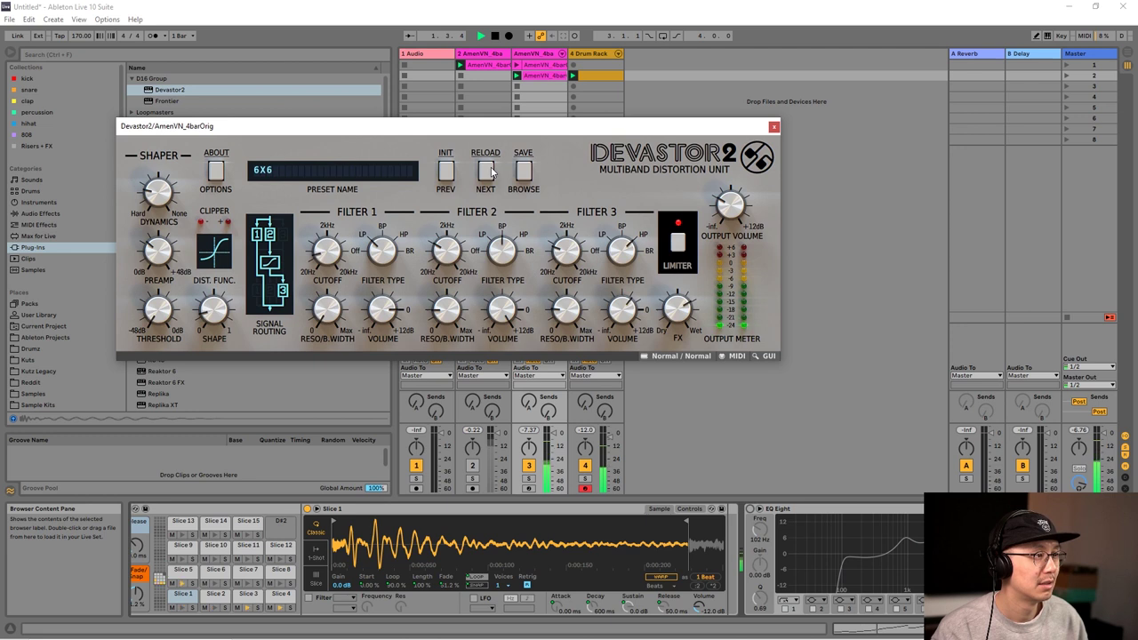
pyautogui.click(485, 170)
pyautogui.click(485, 170)
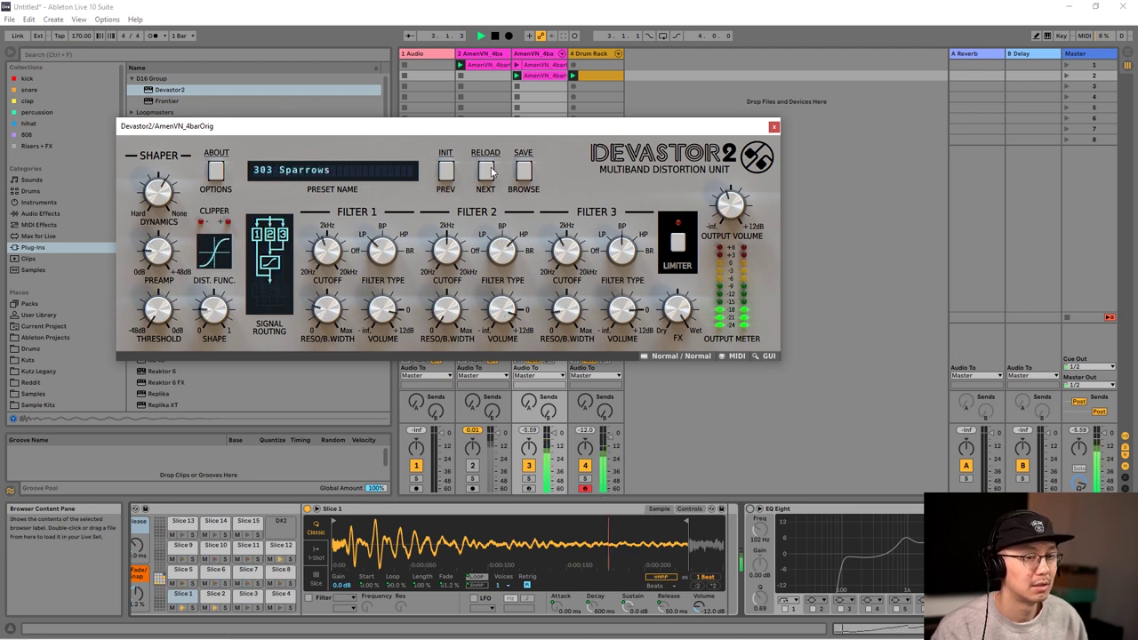
pyautogui.click(486, 171)
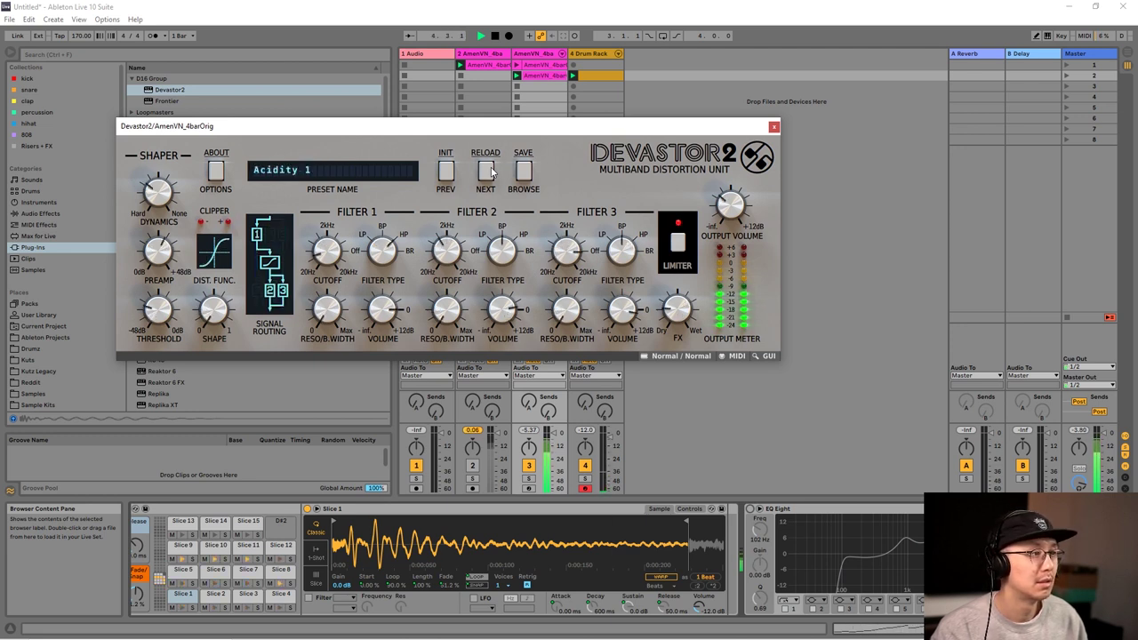
pyautogui.click(446, 171)
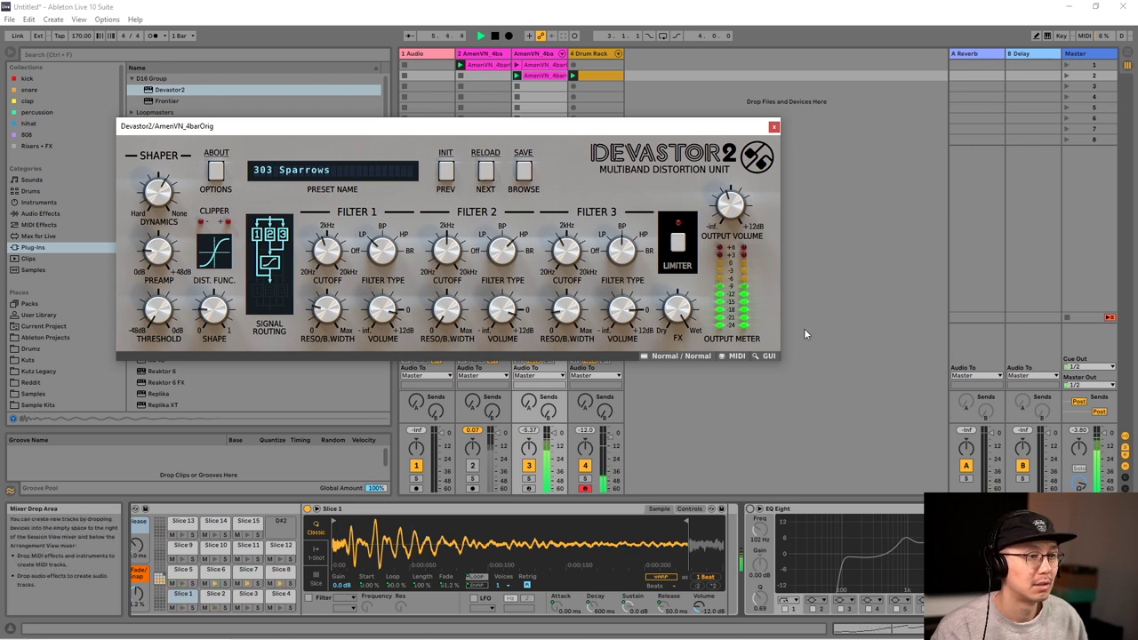
pyautogui.press('space')
pyautogui.click(1098, 509)
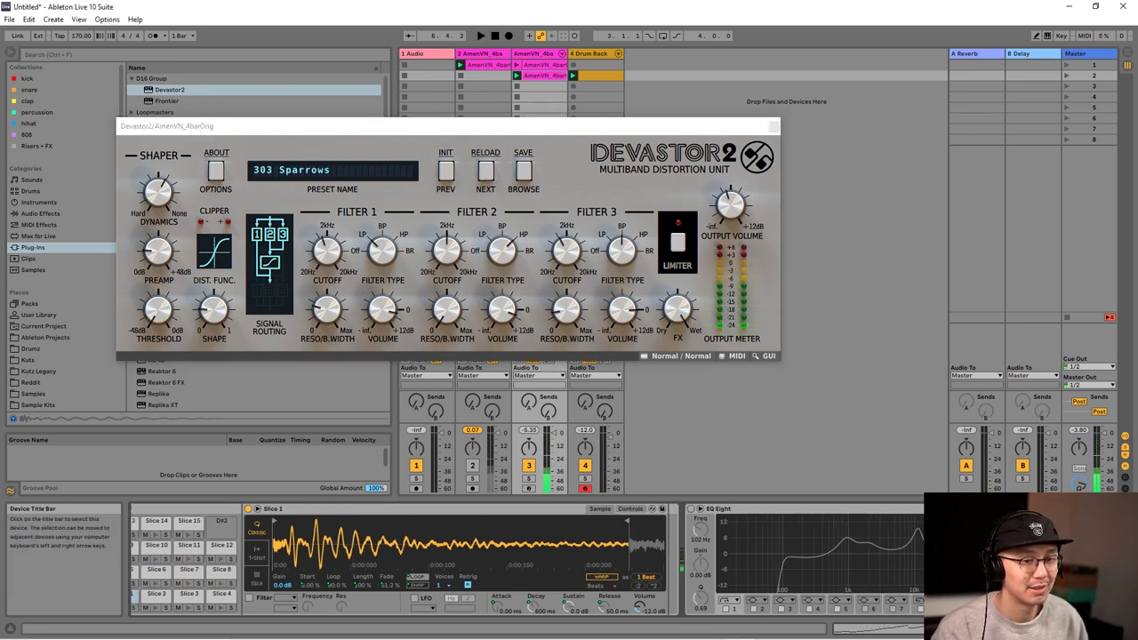
# Step: Play the loop and step through Devastor2's factory presets from 303 Sparrows, settling on Const-antine
pyautogui.press('space')
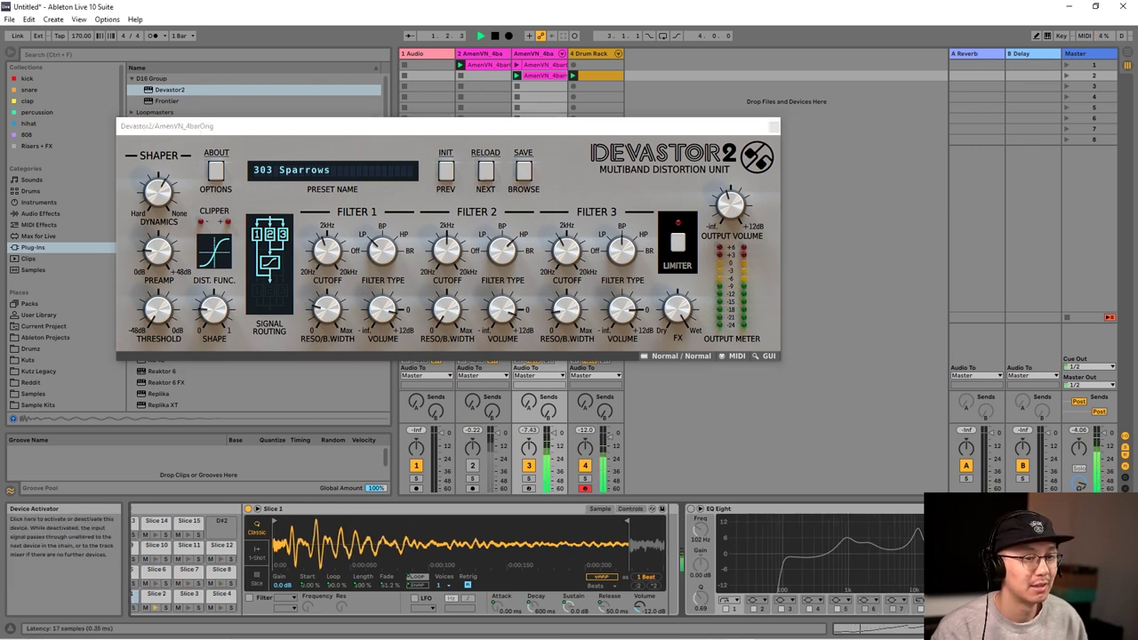
pyautogui.click(488, 176)
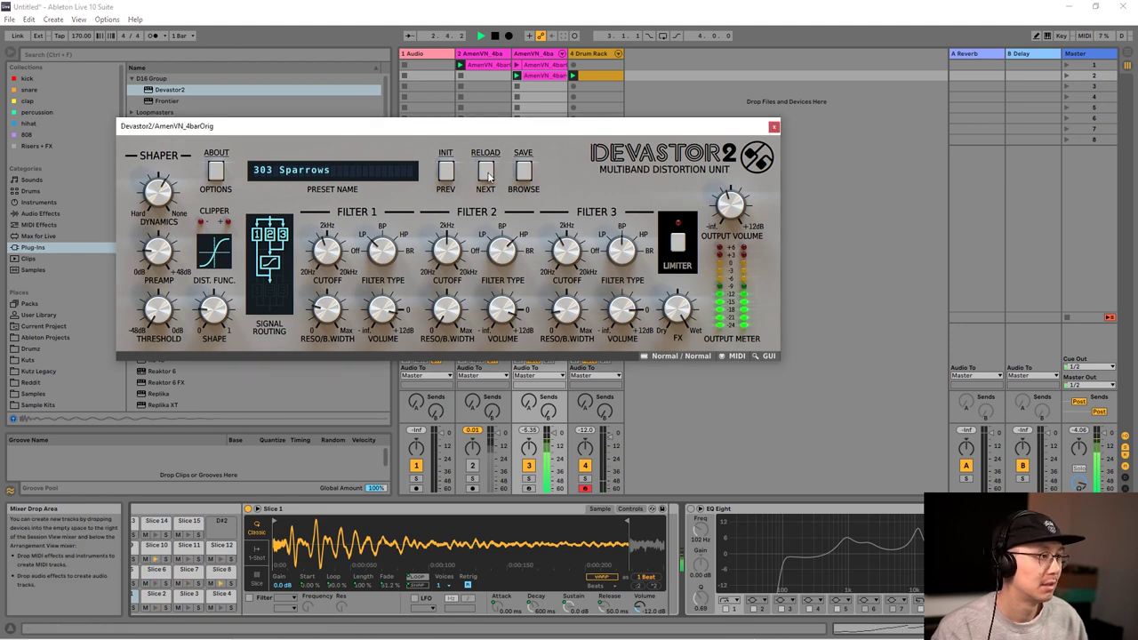
pyautogui.click(489, 176)
pyautogui.click(490, 176)
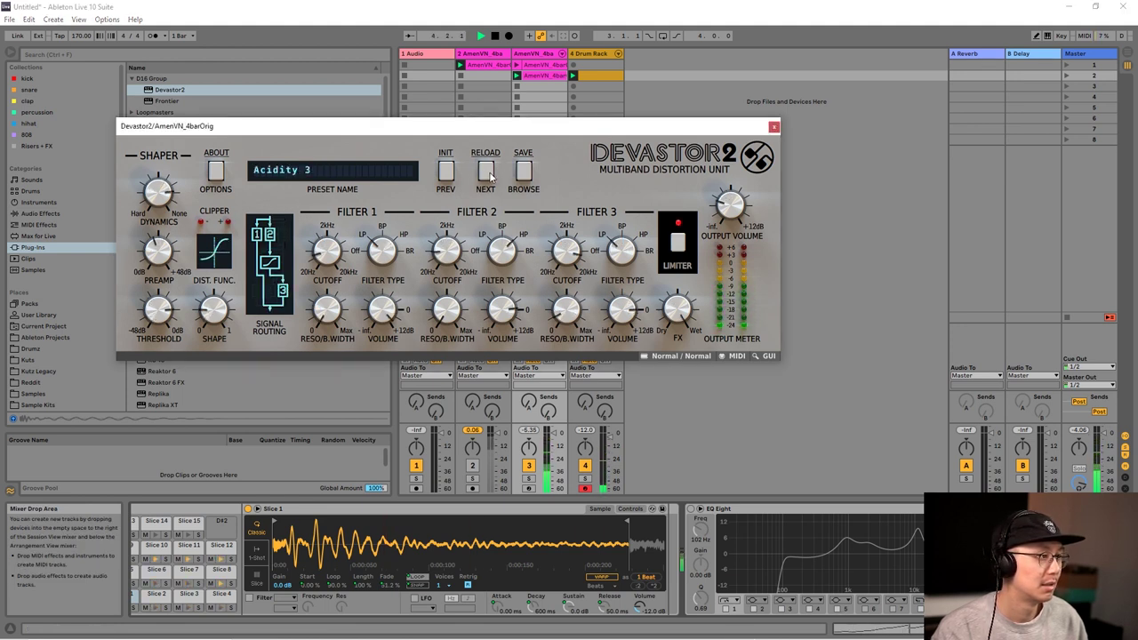
pyautogui.click(490, 177)
pyautogui.click(491, 176)
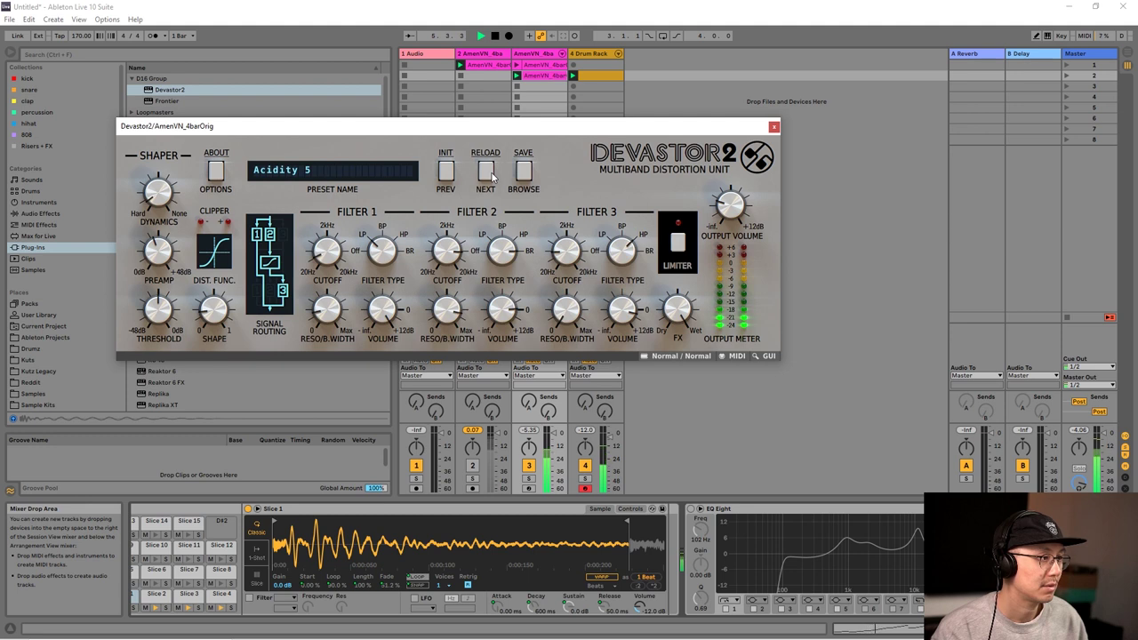
pyautogui.click(491, 176)
pyautogui.click(491, 176)
pyautogui.click(491, 176)
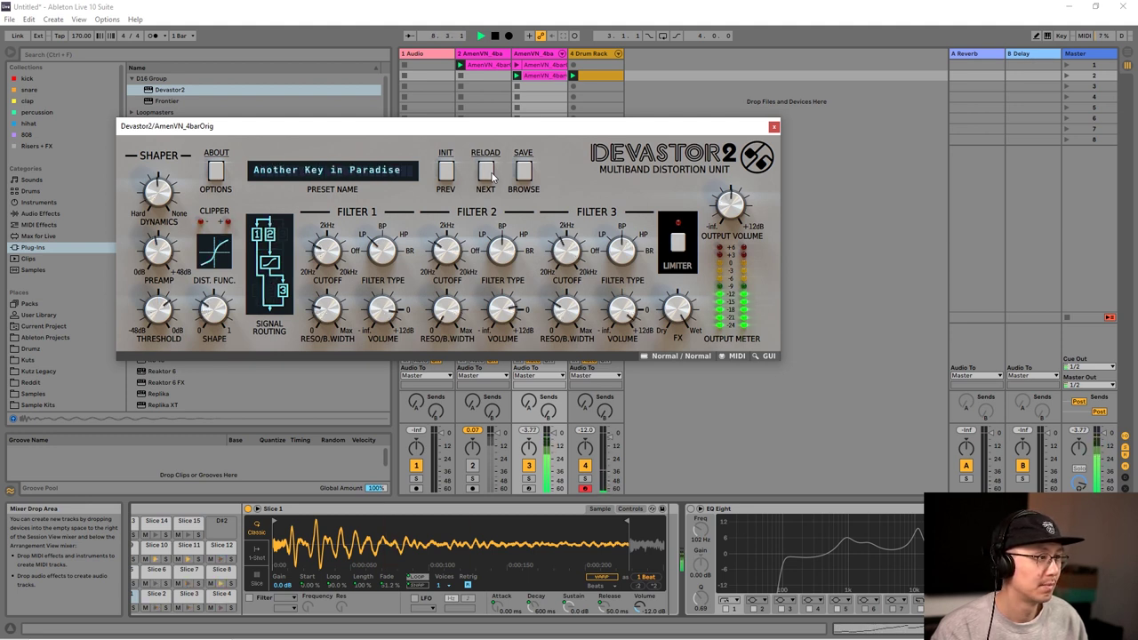
pyautogui.click(491, 176)
pyautogui.click(491, 176)
pyautogui.click(491, 176)
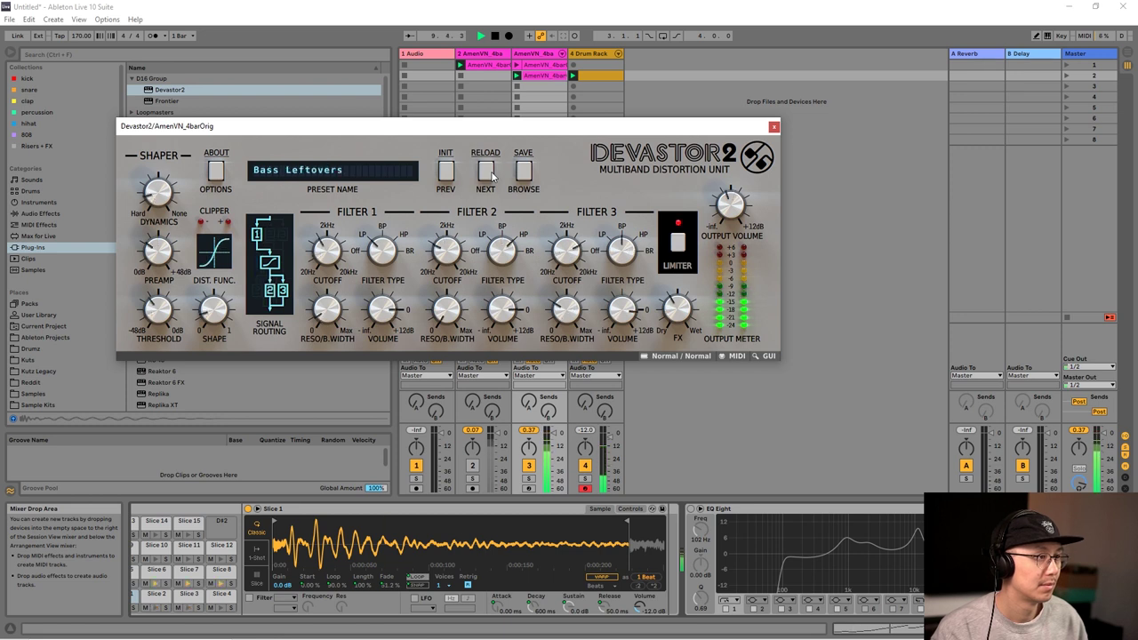
pyautogui.click(491, 176)
pyautogui.click(491, 176)
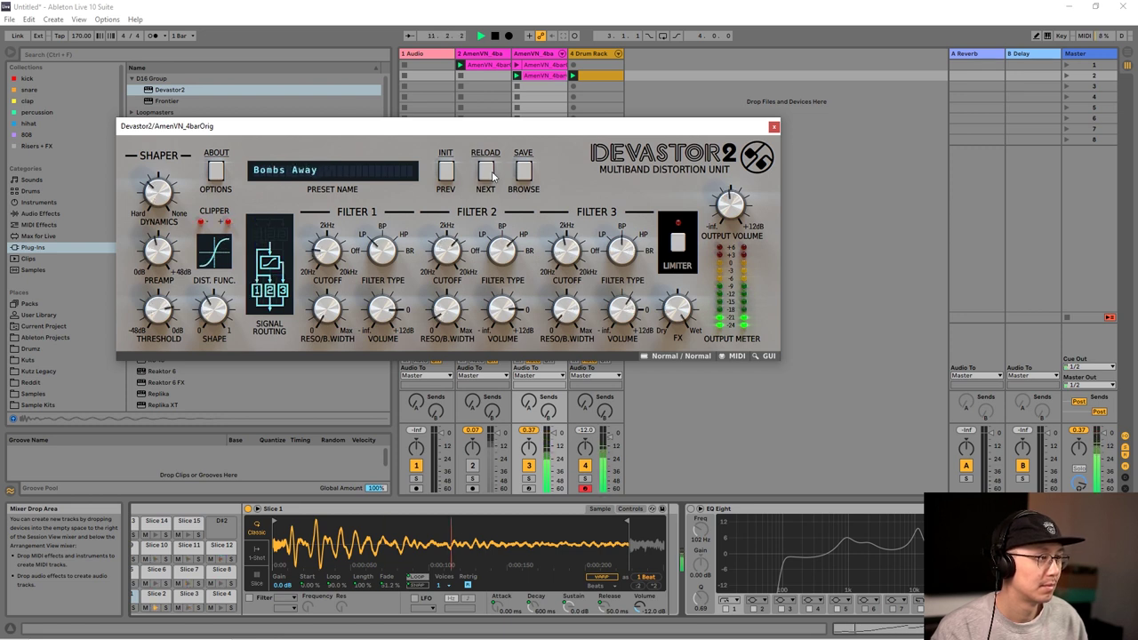
pyautogui.click(490, 176)
pyautogui.click(490, 176)
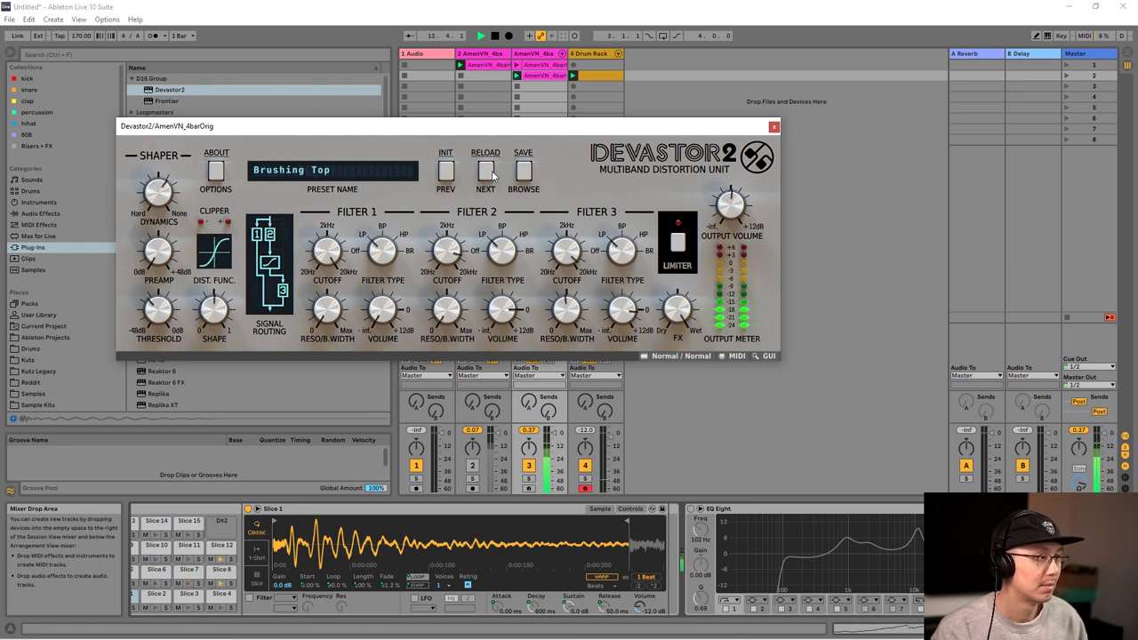
pyautogui.click(491, 176)
pyautogui.click(493, 175)
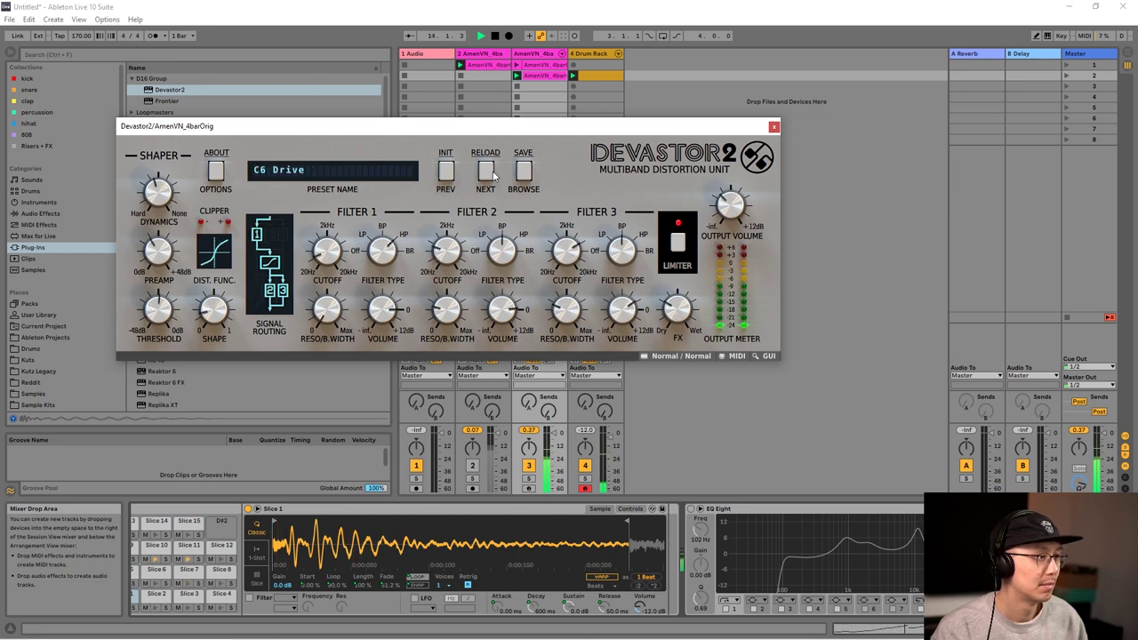
pyautogui.click(492, 175)
pyautogui.click(493, 175)
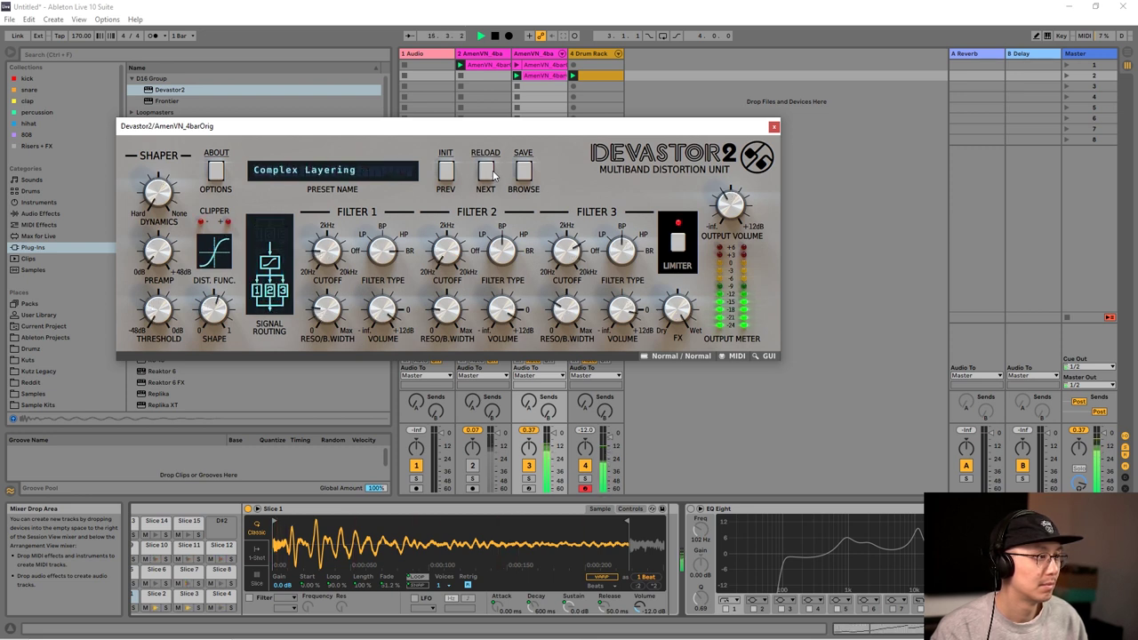
pyautogui.click(494, 175)
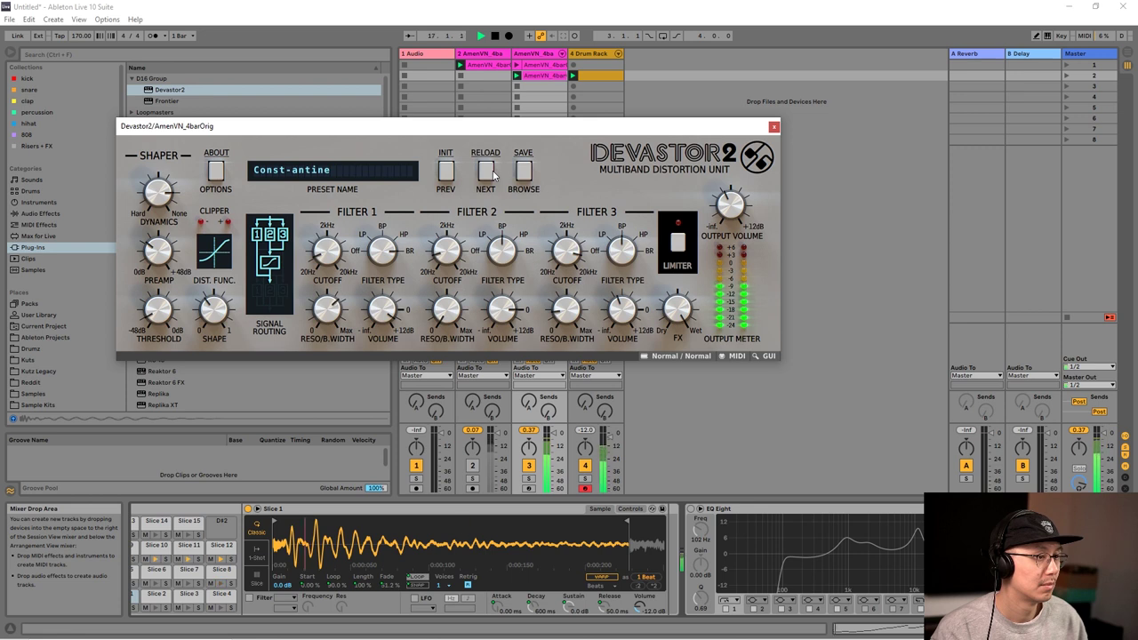
# Step: Turn EQ Eight back on for the sliced Amen track, set Devastor2's FX mix to 0/100% dry/wet, and stop playback
pyautogui.click(691, 509)
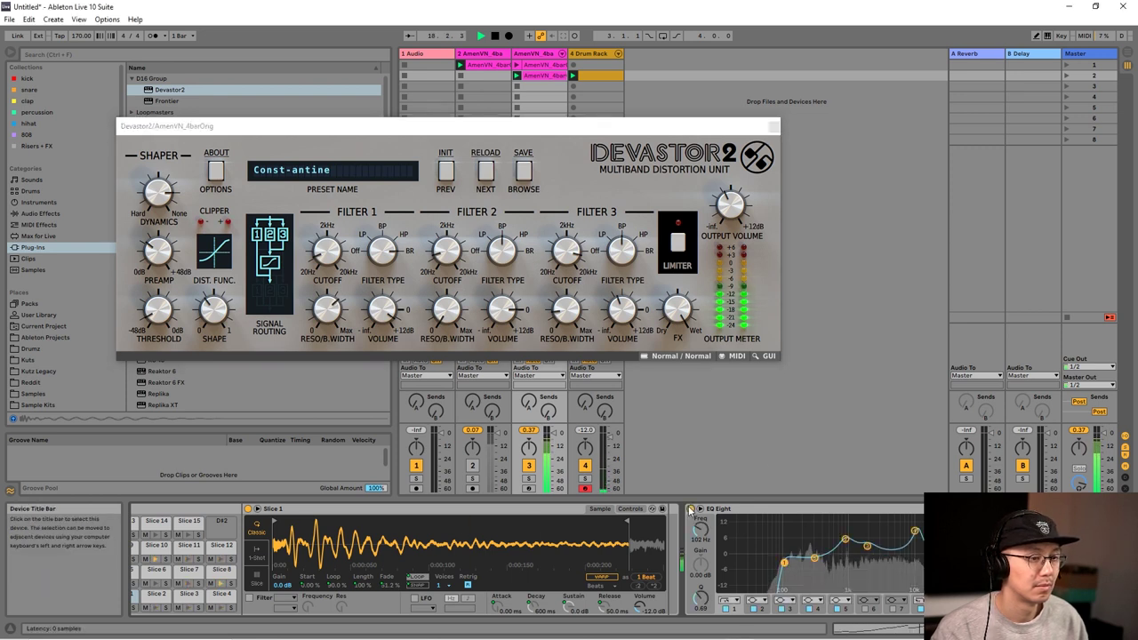
pyautogui.click(691, 509)
pyautogui.click(690, 509)
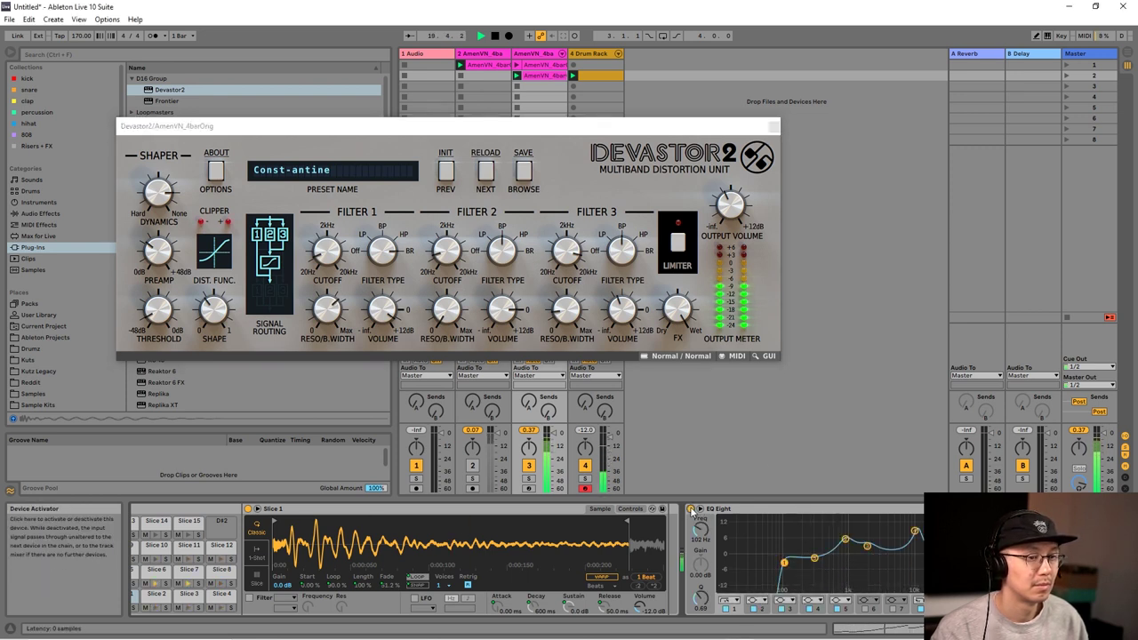
pyautogui.moveTo(679, 307); pyautogui.dragTo(671, 219)
pyautogui.press('space')
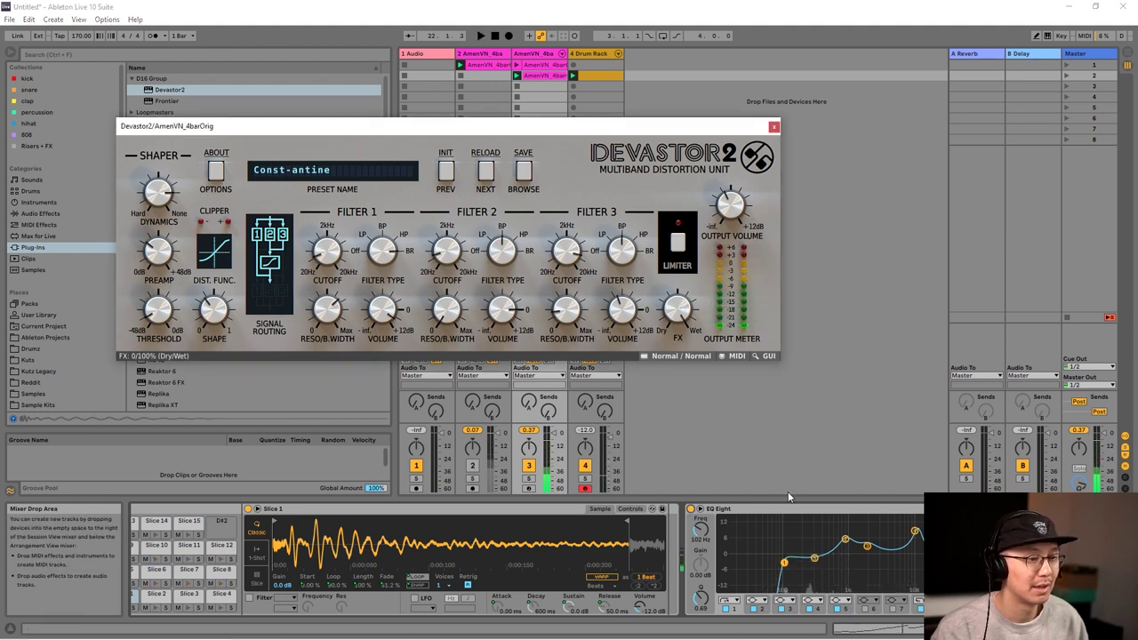
# Step: Try EQ Eight after Devastor2 in the sliced Amen track's device chain, testing the distortion's FX mix over the loop
pyautogui.click(807, 511)
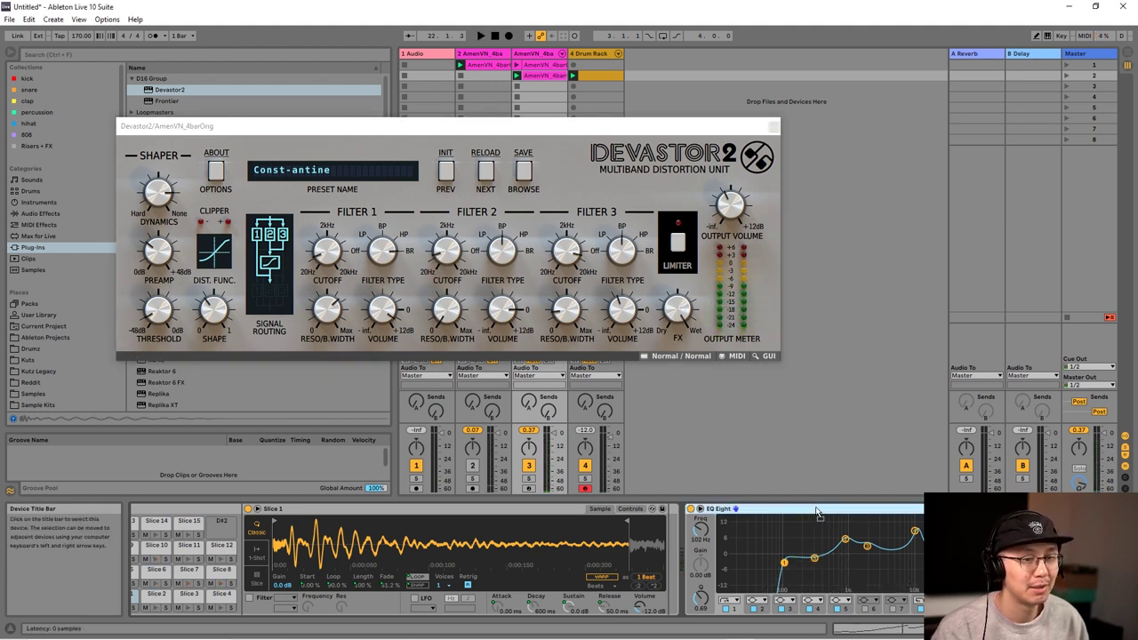
pyautogui.moveTo(807, 512); pyautogui.dragTo(1103, 542)
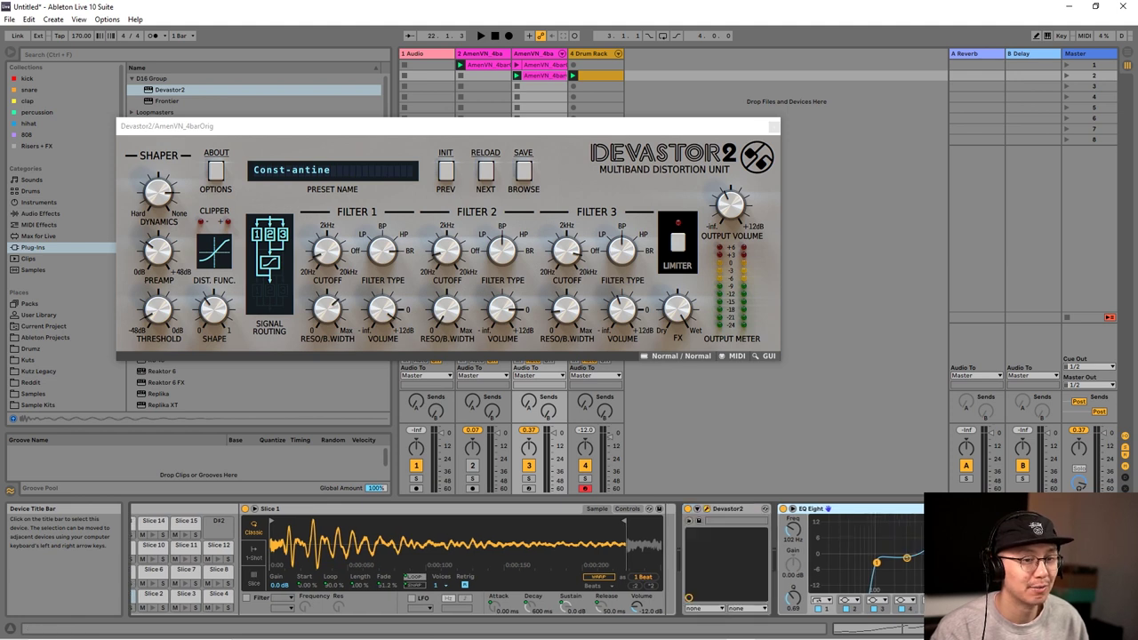
pyautogui.press('space')
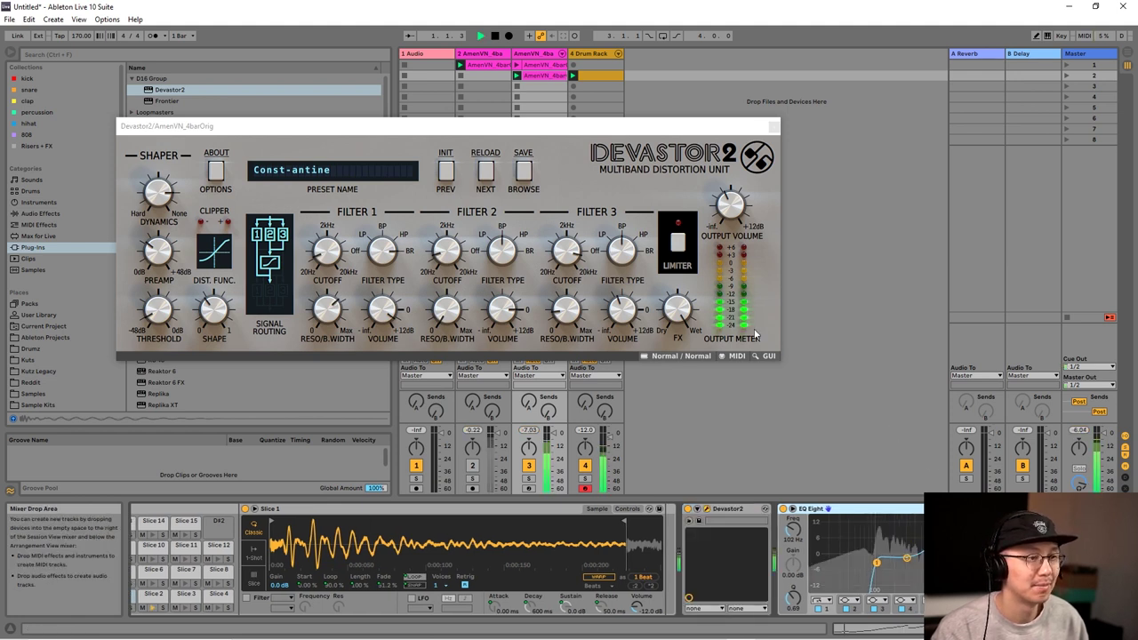
pyautogui.moveTo(677, 308); pyautogui.dragTo(708, 448)
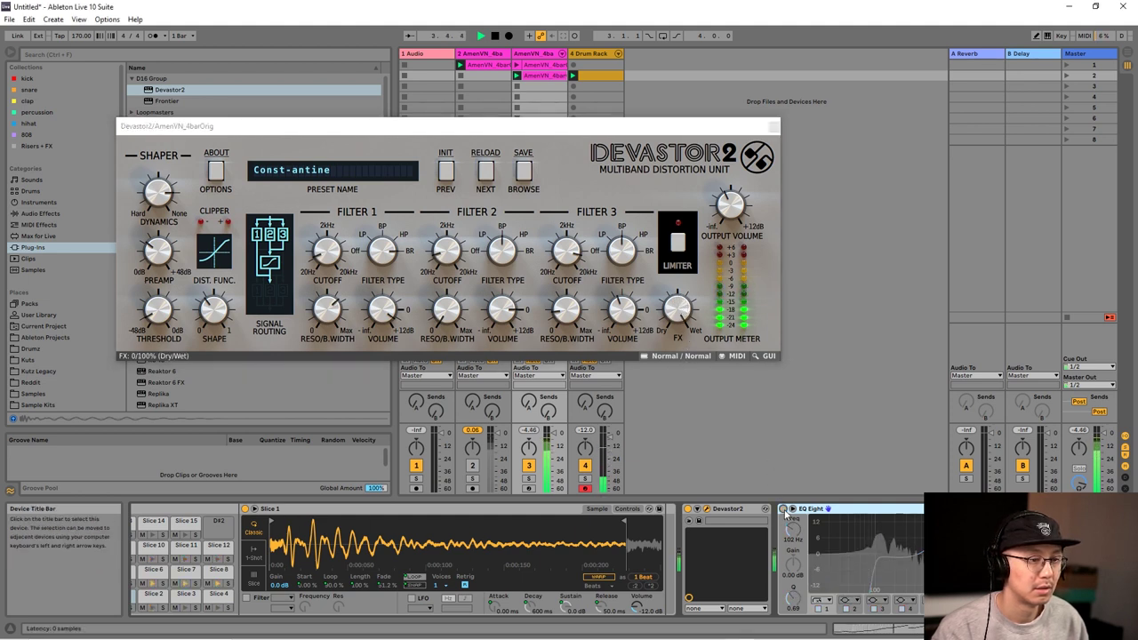
# Step: Set Devastor2's output volume to -6.3 dB and move EQ Eight back in front of Devastor2
pyautogui.moveTo(737, 222); pyautogui.dragTo(735, 211)
pyautogui.moveTo(874, 510); pyautogui.dragTo(701, 510)
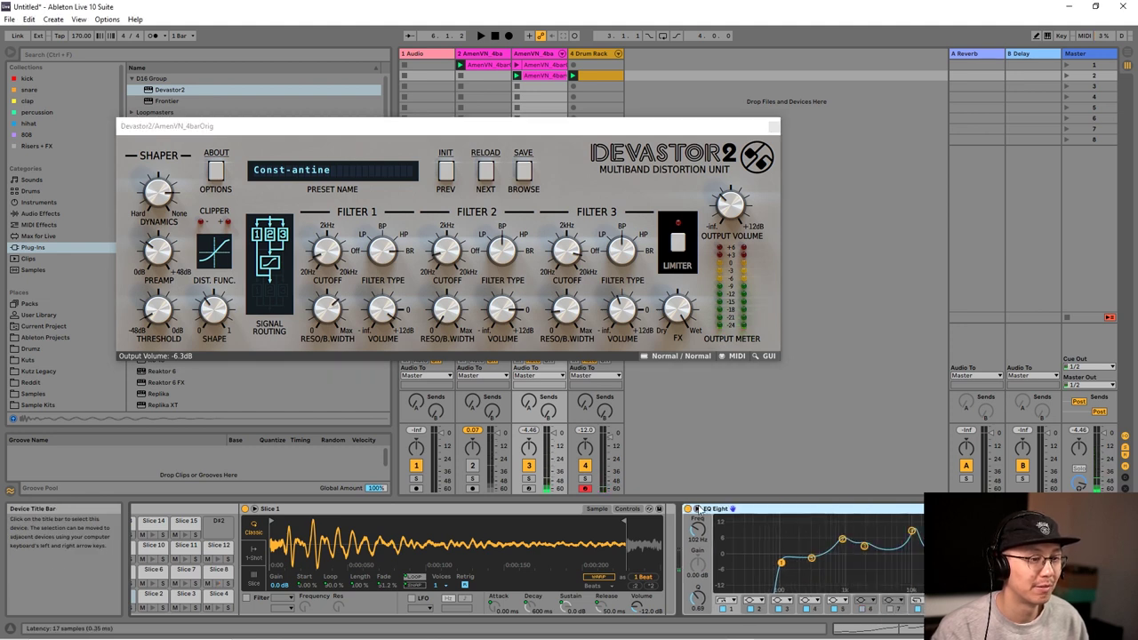
pyautogui.click(734, 214)
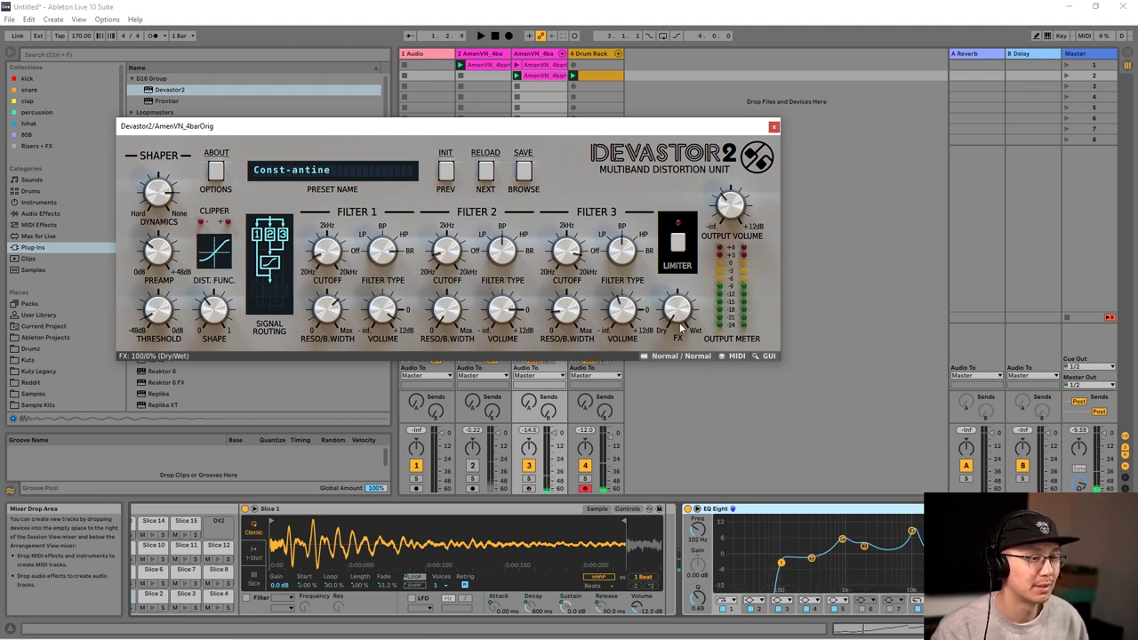
# Step: Blend Devastor2's FX mix against the playing loop, setting it to 43/57% dry/wet
pyautogui.moveTo(681, 328); pyautogui.dragTo(667, 307)
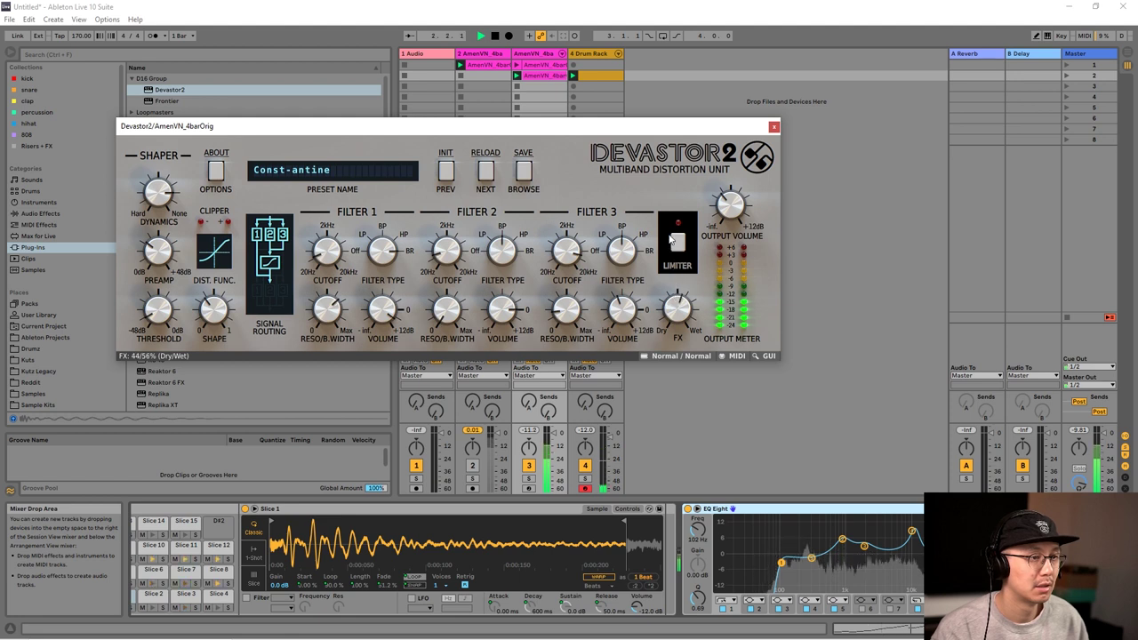
pyautogui.moveTo(671, 240); pyautogui.dragTo(671, 227)
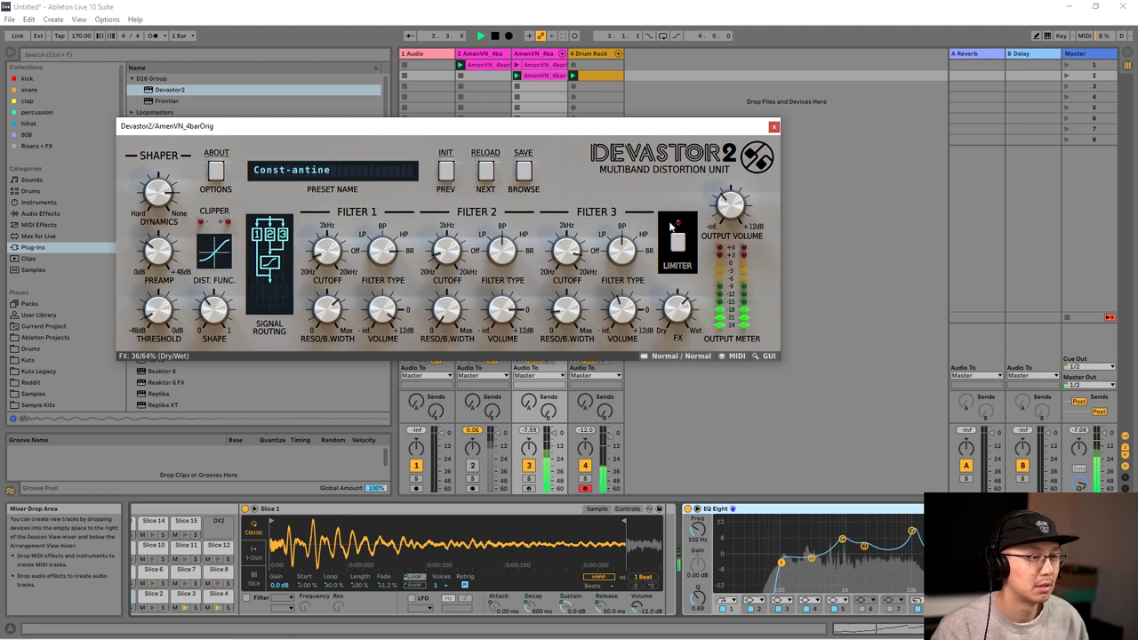
pyautogui.press('space')
pyautogui.moveTo(674, 297); pyautogui.dragTo(675, 305)
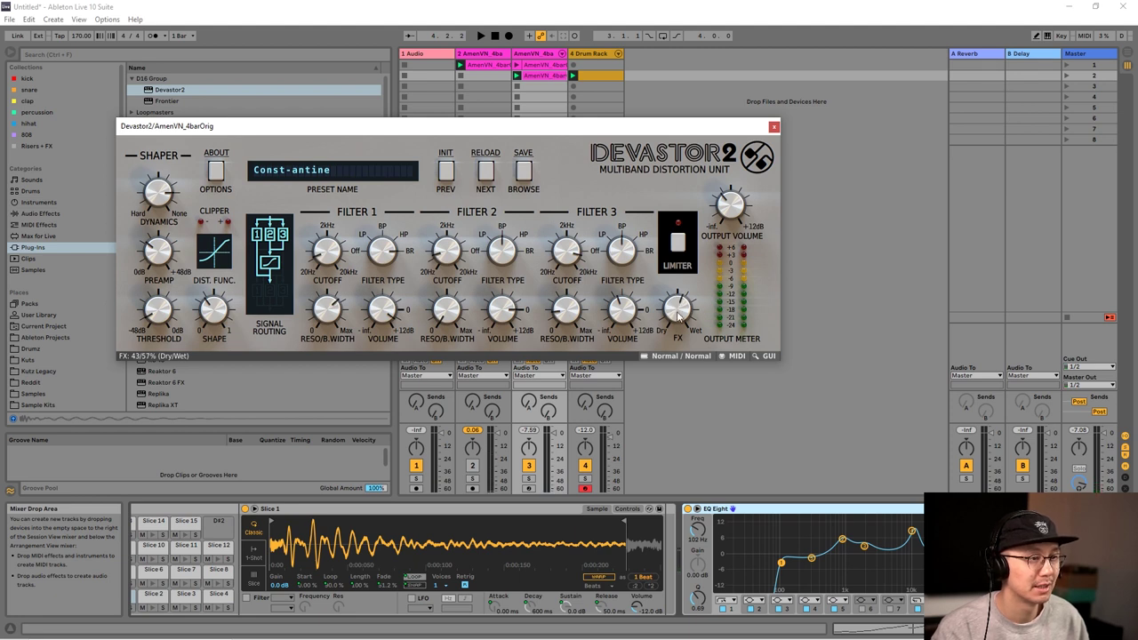
pyautogui.press('space')
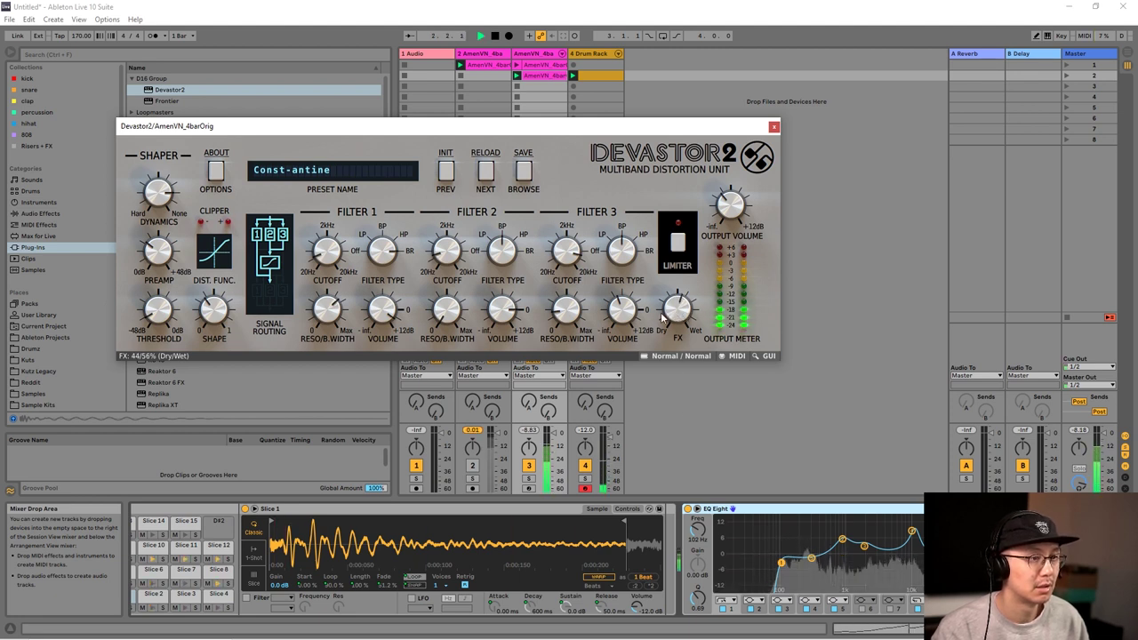
pyautogui.click(1031, 508)
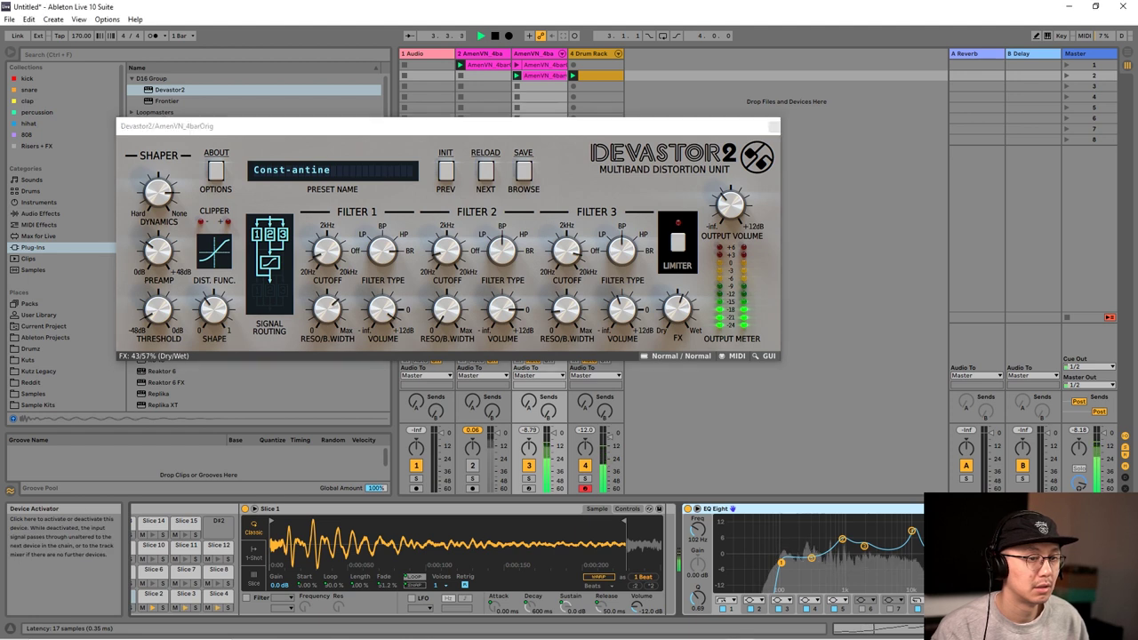
# Step: Close Devastor2's window and listen to the loop while reviewing the sliced Amen track's device chain
pyautogui.click(773, 127)
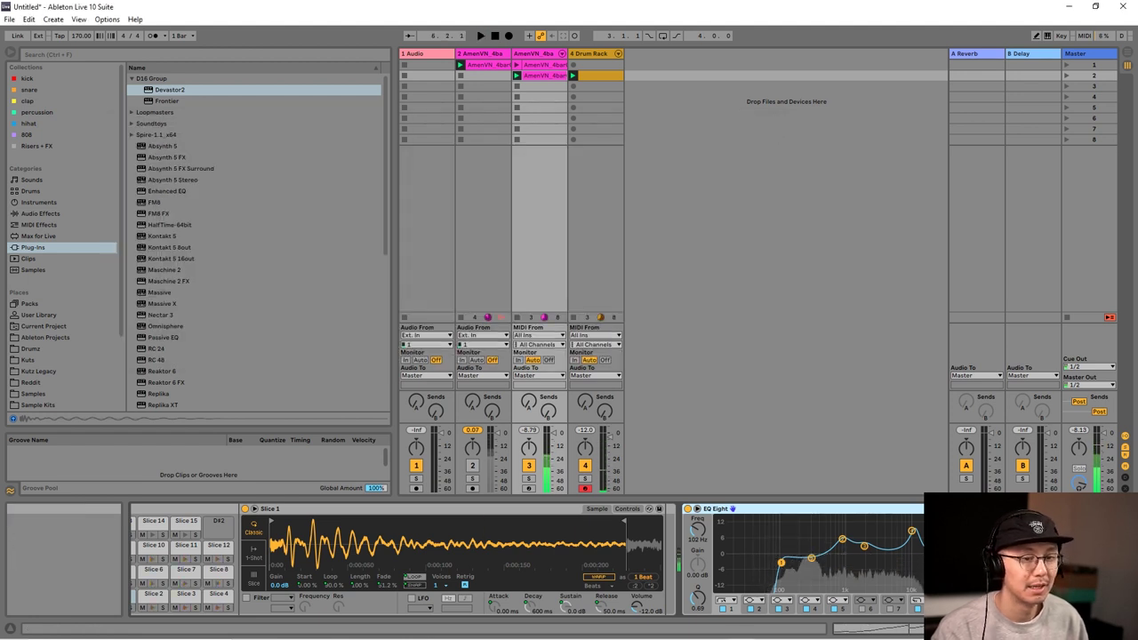
pyautogui.click(995, 628)
pyautogui.press('space')
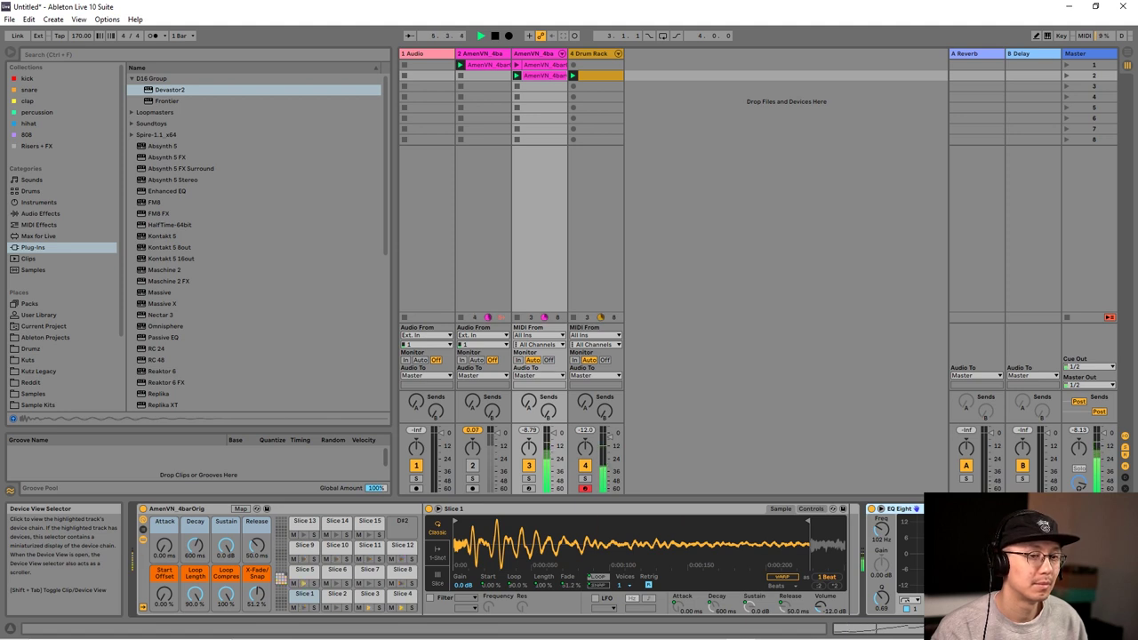
pyautogui.hscroll(3, 526, 560)
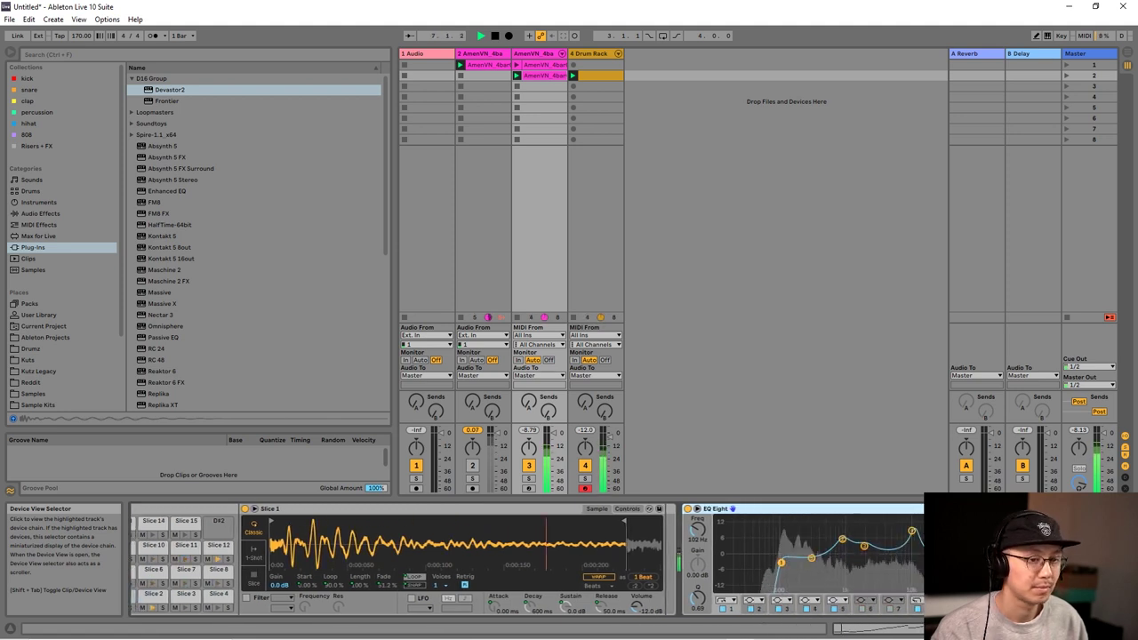
pyautogui.hscroll(-3, 527, 560)
pyautogui.hscroll(3, 526, 560)
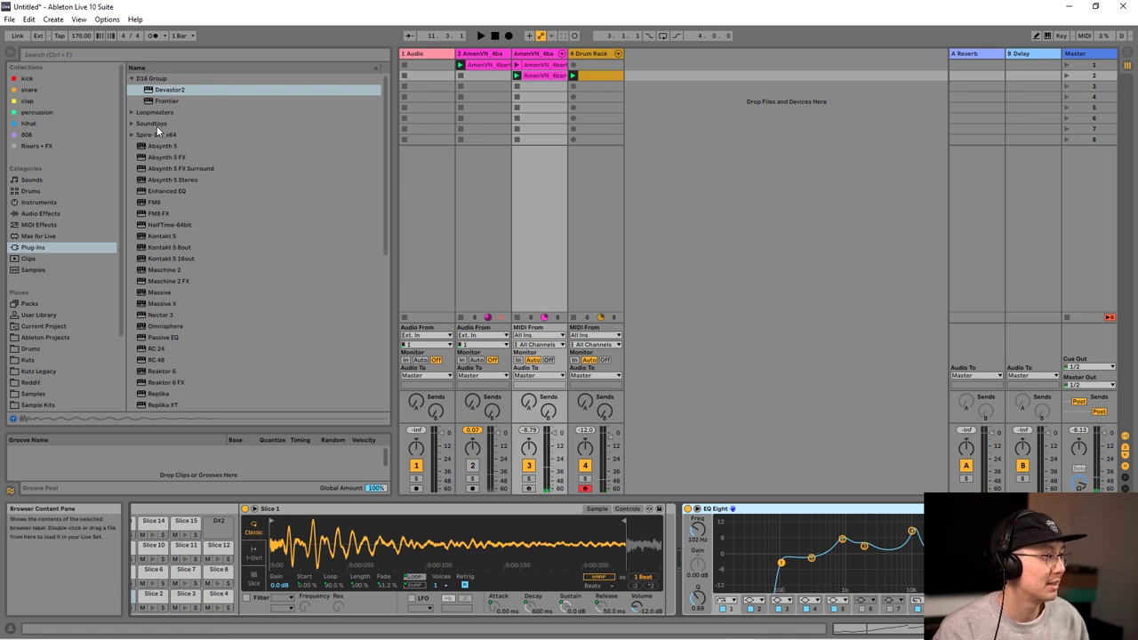
# Step: Preview samples in the 808 collection and select Kick Mkit Synth Tonal .aif
pyautogui.click(26, 135)
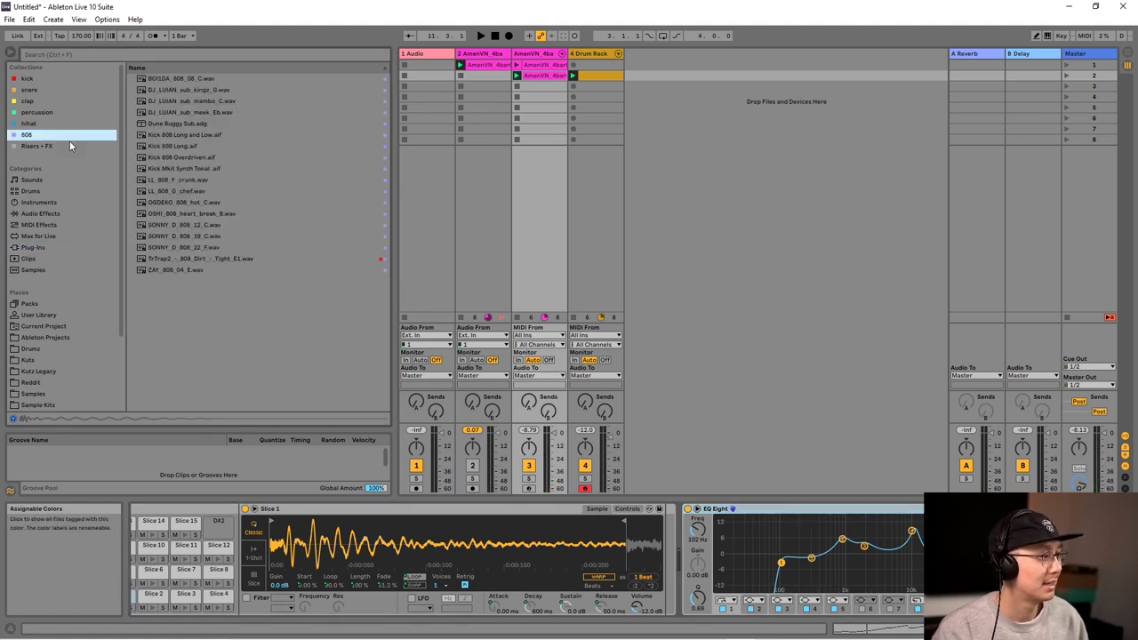
pyautogui.click(182, 168)
pyautogui.press('Down')
pyautogui.press('Down')
pyautogui.press('Down')
pyautogui.press('Down')
pyautogui.press('Down')
pyautogui.click(184, 169)
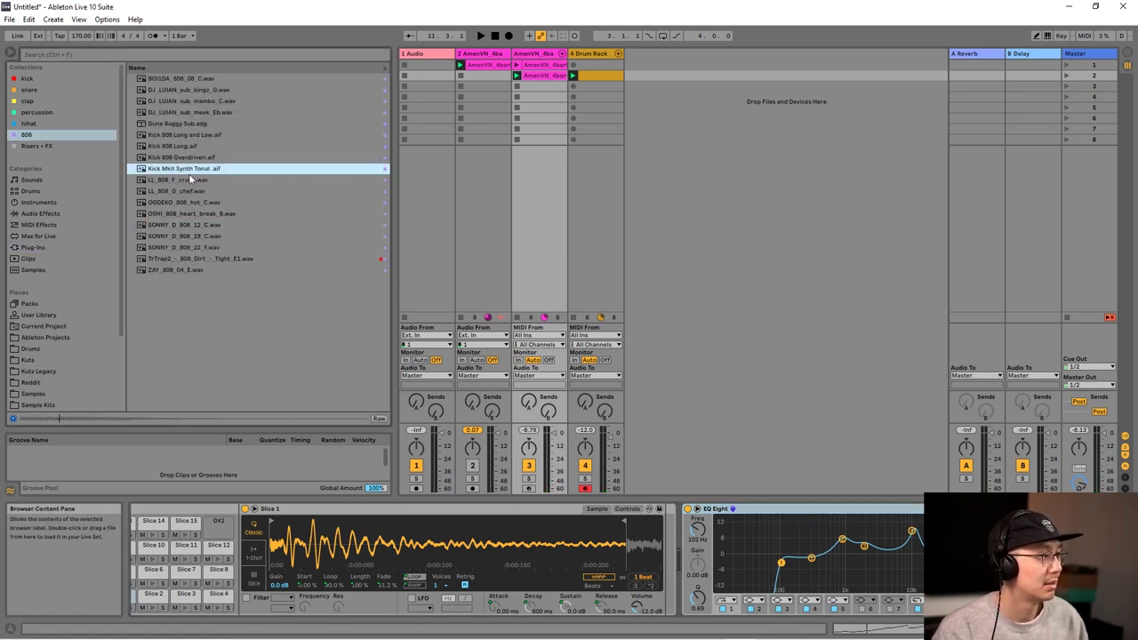
# Step: Create a new Sampler track, load Kick Mkit Synth Tonal .aif into it, and start the loop
pyautogui.click(37, 203)
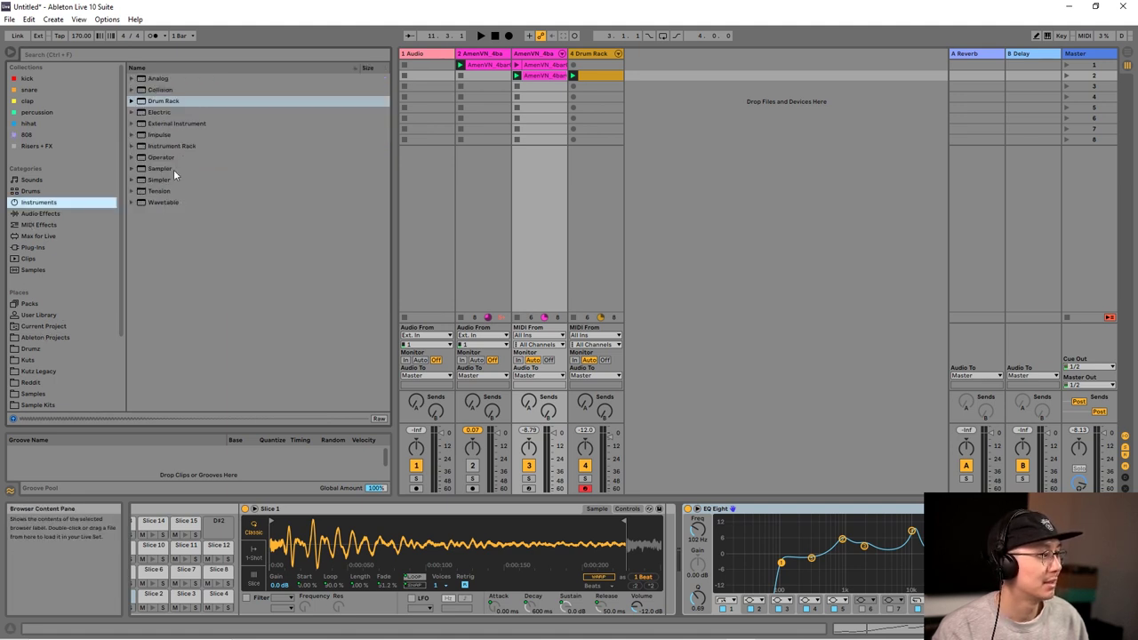
pyautogui.moveTo(162, 169); pyautogui.dragTo(720, 104)
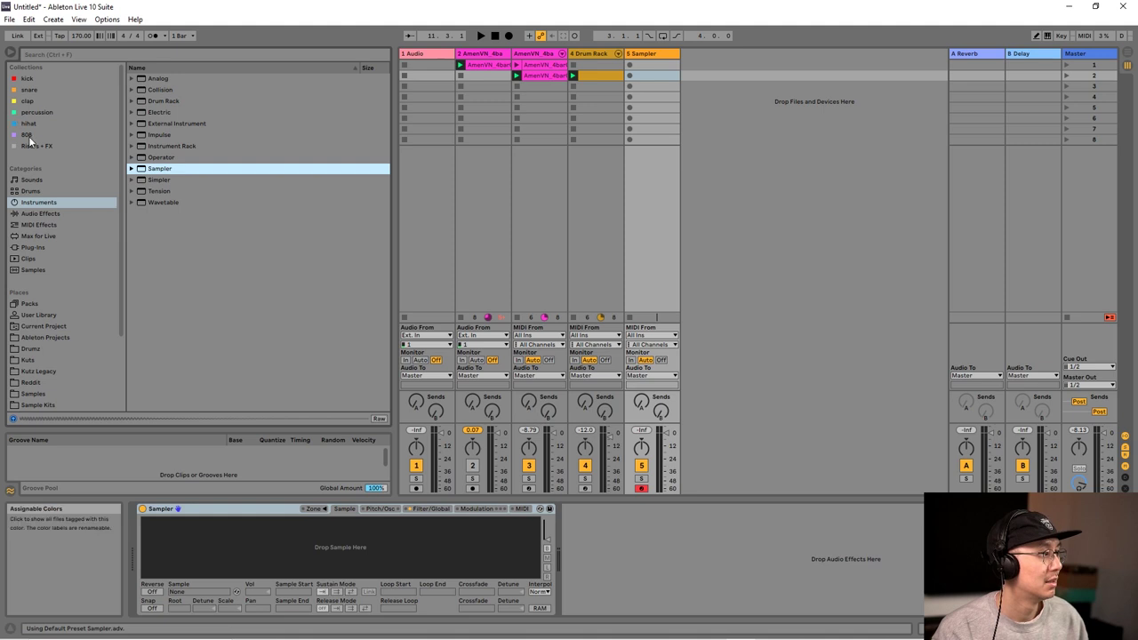
pyautogui.click(26, 135)
pyautogui.moveTo(185, 165); pyautogui.dragTo(363, 537)
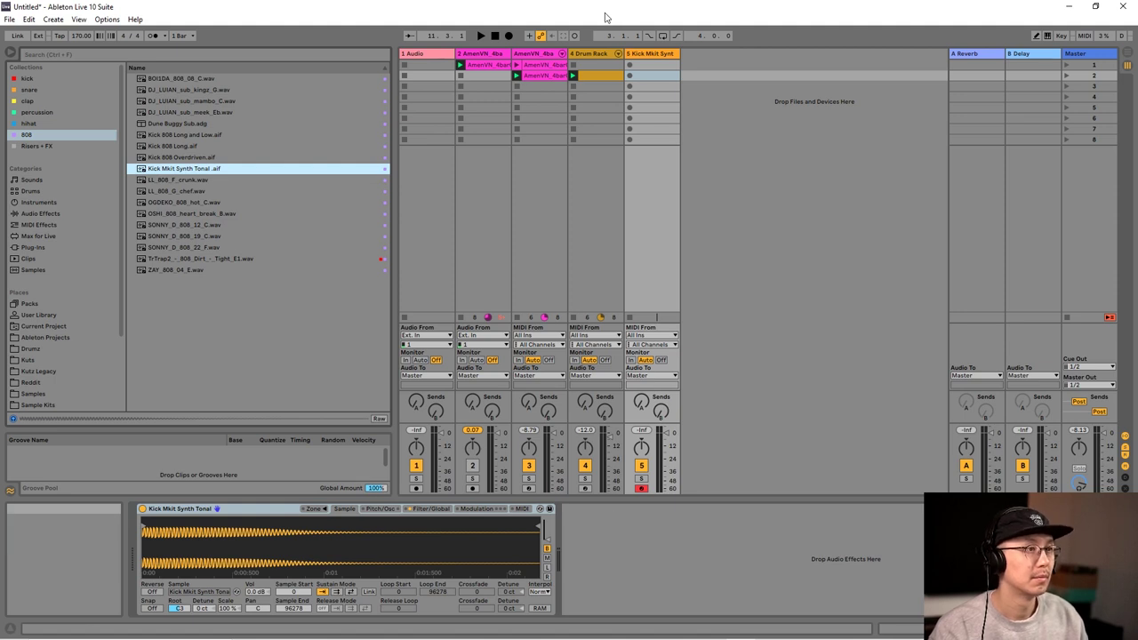
pyautogui.press('space')
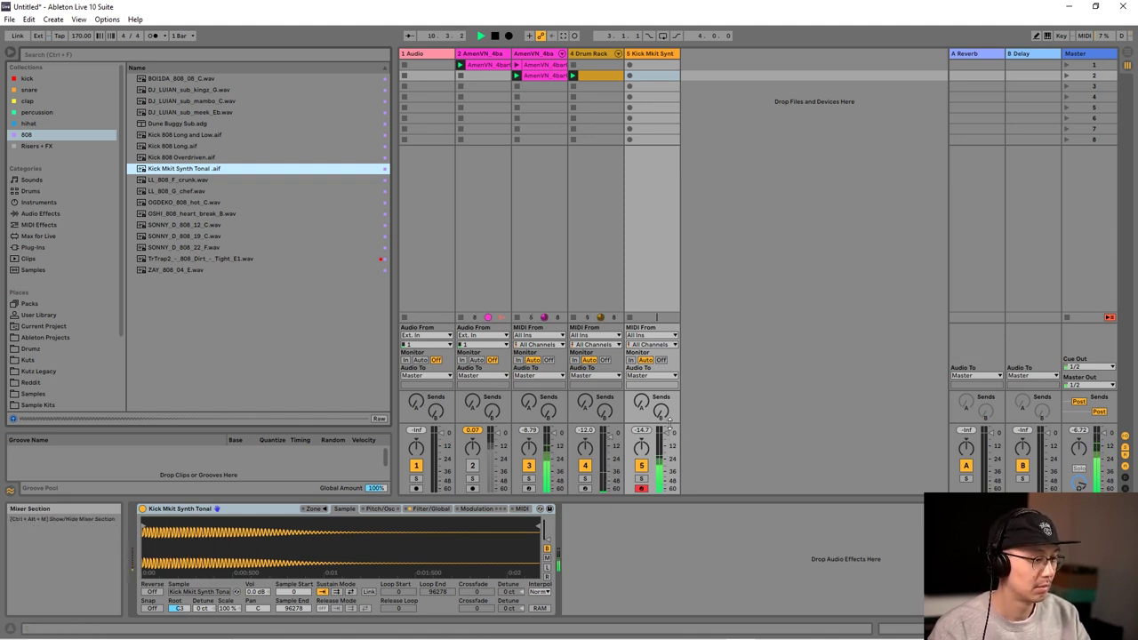
# Step: Create a MIDI clip in the 808 track's second slot, add a G2 note at its start, and set the loop length to 2 bars
pyautogui.doubleClick(649, 76)
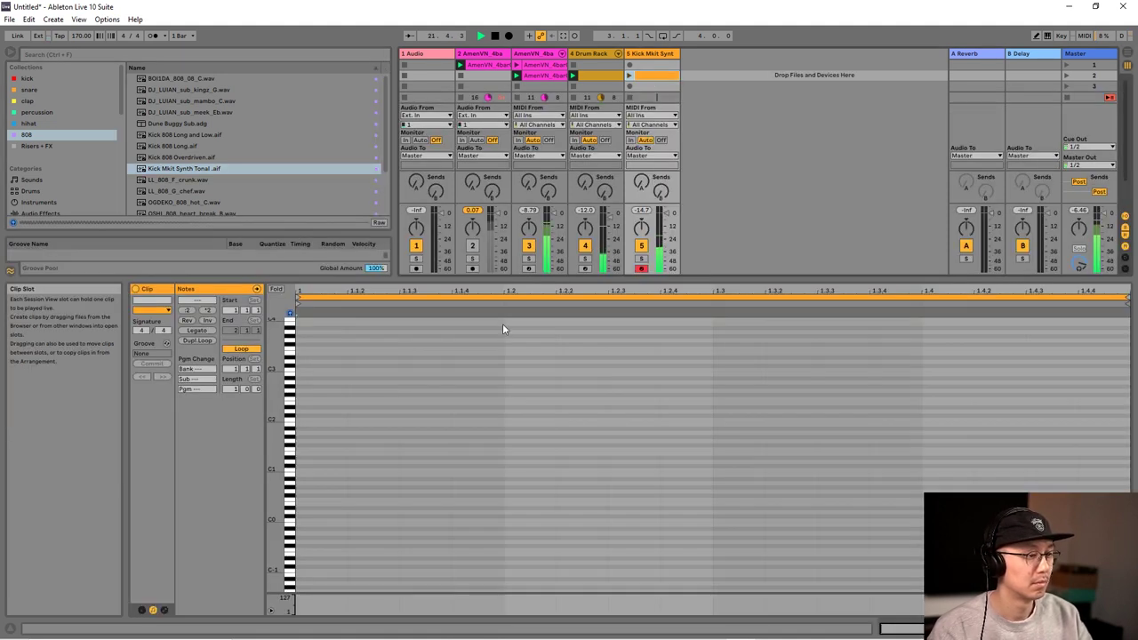
pyautogui.doubleClick(300, 391)
pyautogui.moveTo(277, 400); pyautogui.dragTo(329, 400)
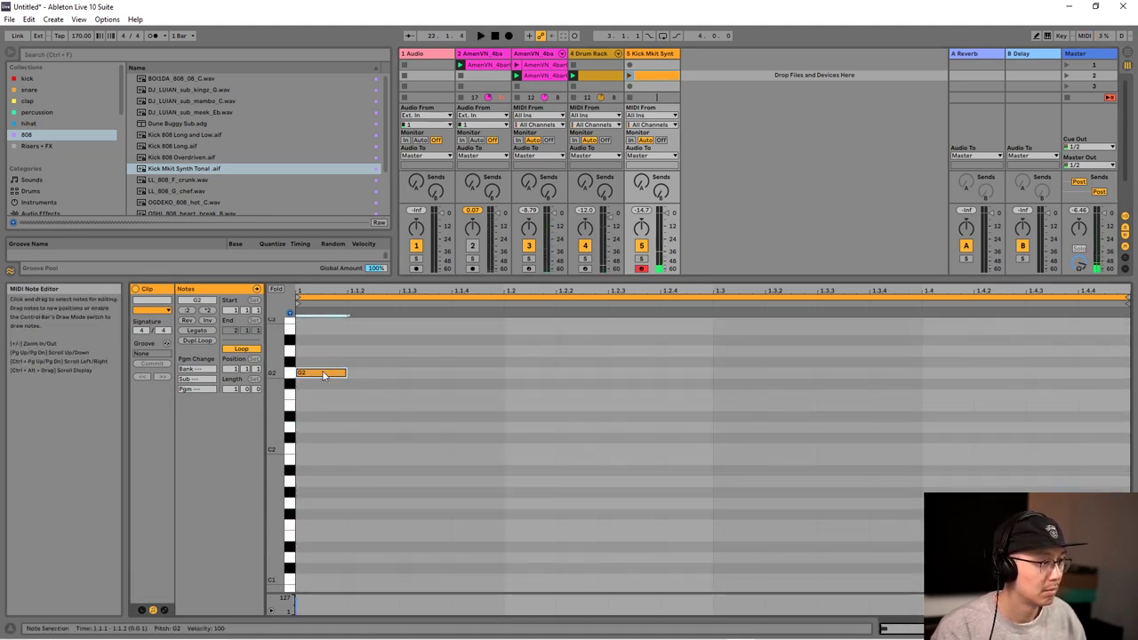
pyautogui.click(230, 389)
pyautogui.write('2')
pyautogui.press('Return')
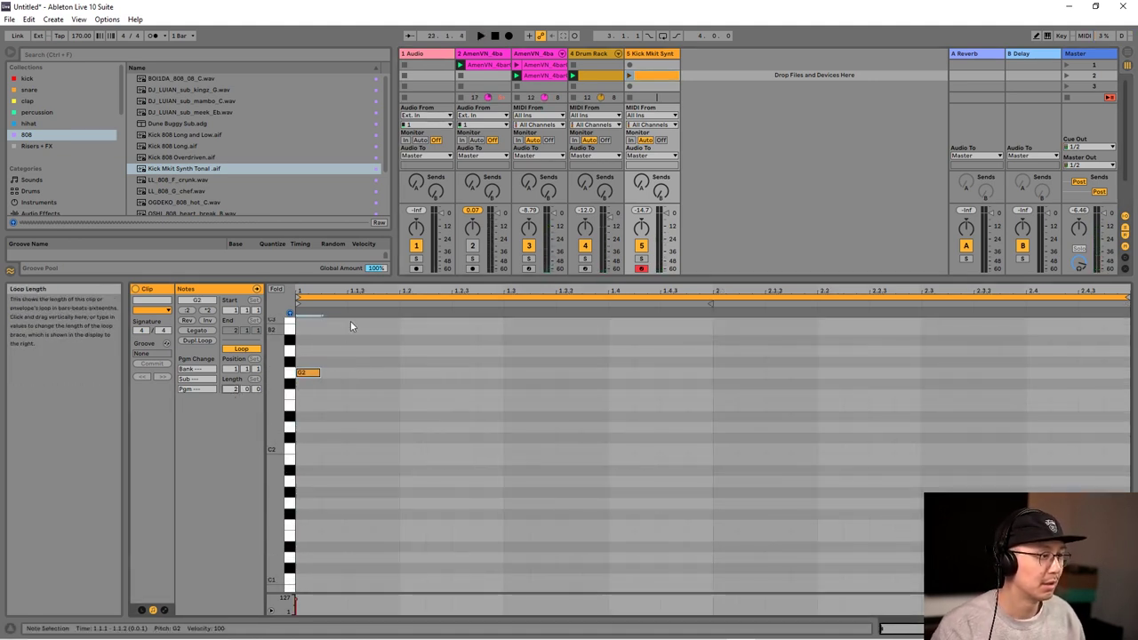
# Step: Lengthen the G2 note to one beat, duplicate it twice, and extend the third note to the end of bar 1
pyautogui.moveTo(320, 373); pyautogui.dragTo(399, 373)
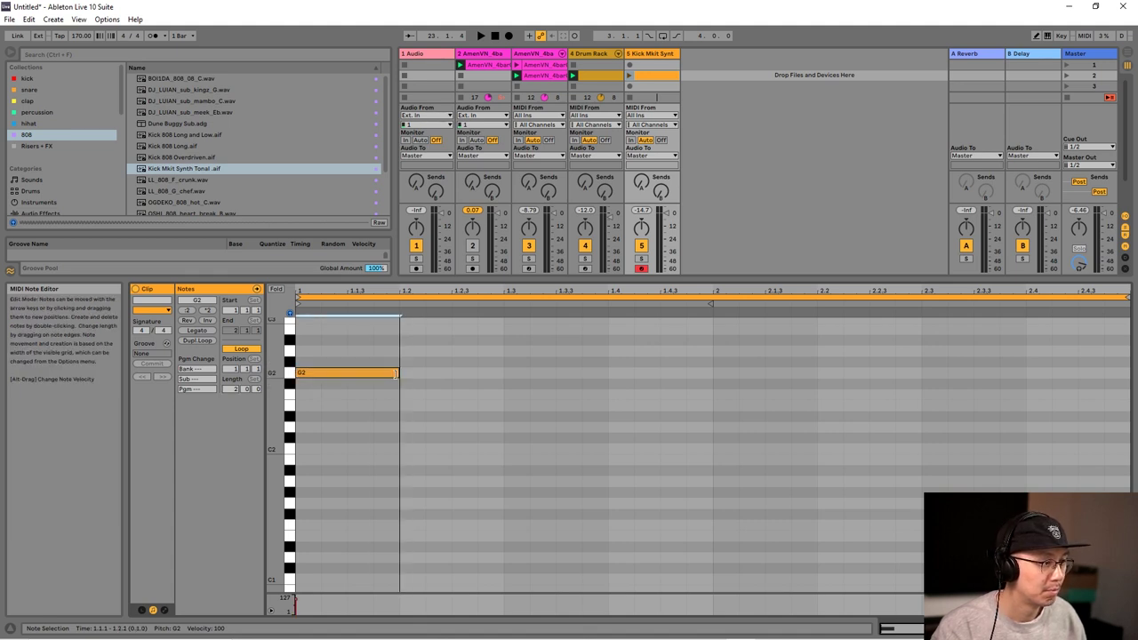
pyautogui.hotkey('ctrl', 'd')
pyautogui.hotkey('ctrl', 'd')
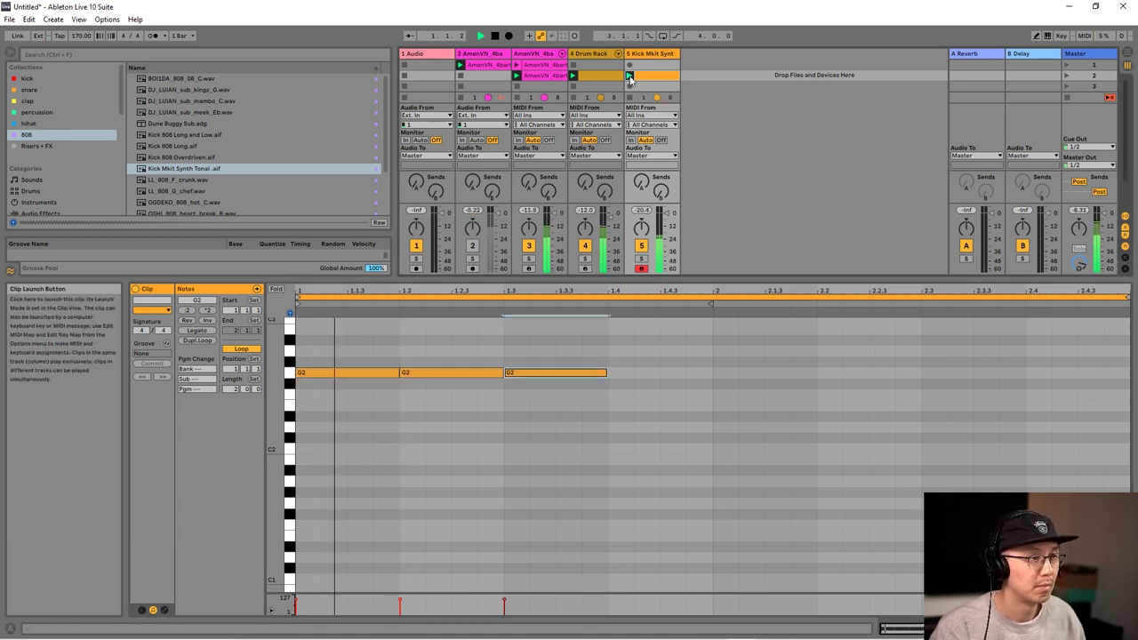
pyautogui.moveTo(607, 369); pyautogui.dragTo(711, 371)
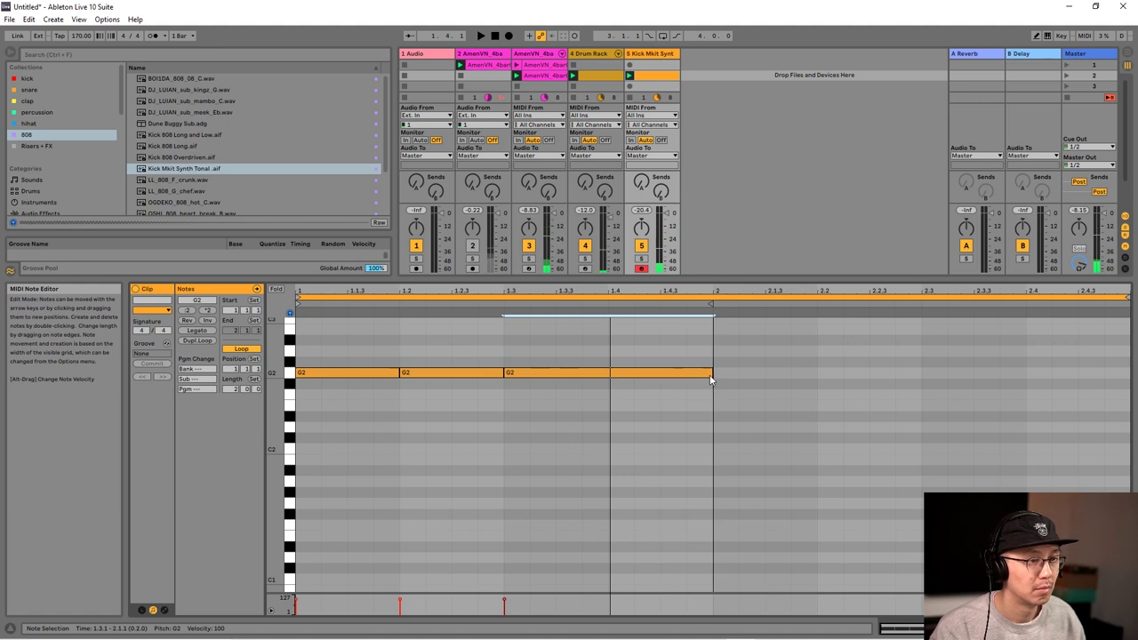
# Step: Copy the third note to F#2 at position 2.2, then set the clip's loop length to 4 bars
pyautogui.moveTo(520, 374); pyautogui.dragTo(844, 383)
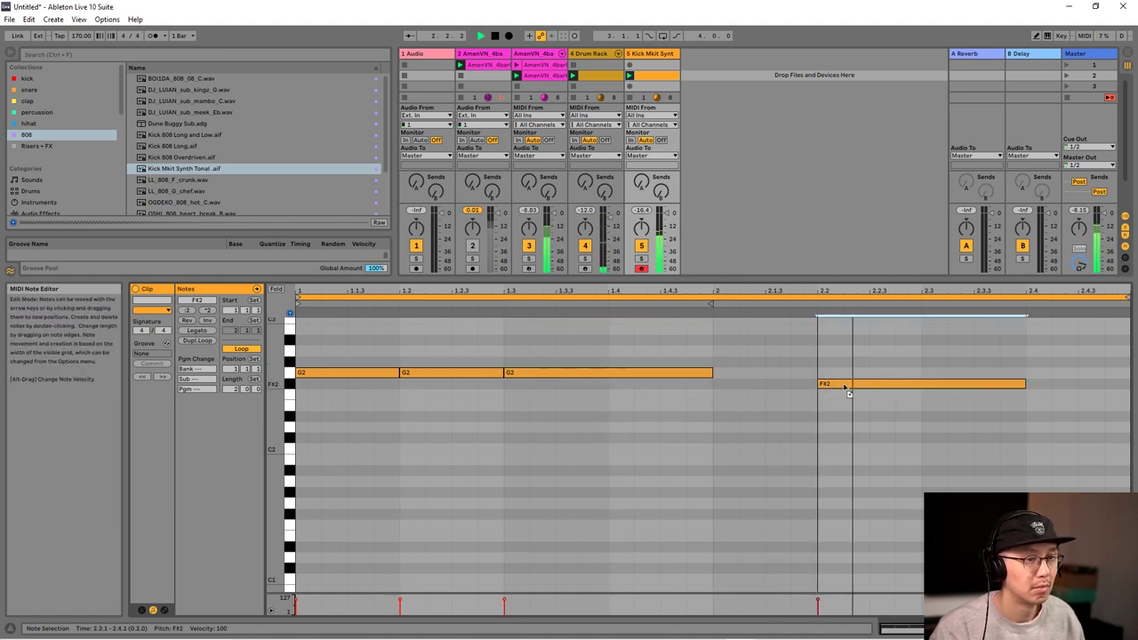
pyautogui.click(229, 389)
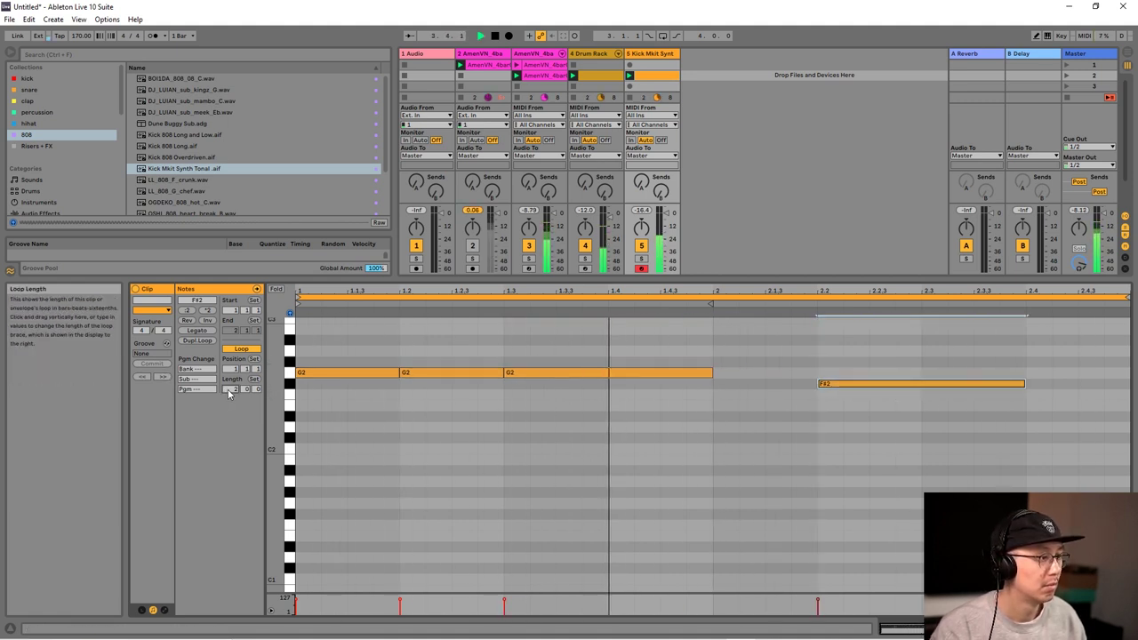
pyautogui.write('4')
pyautogui.press('Return')
pyautogui.press('space')
pyautogui.press('space')
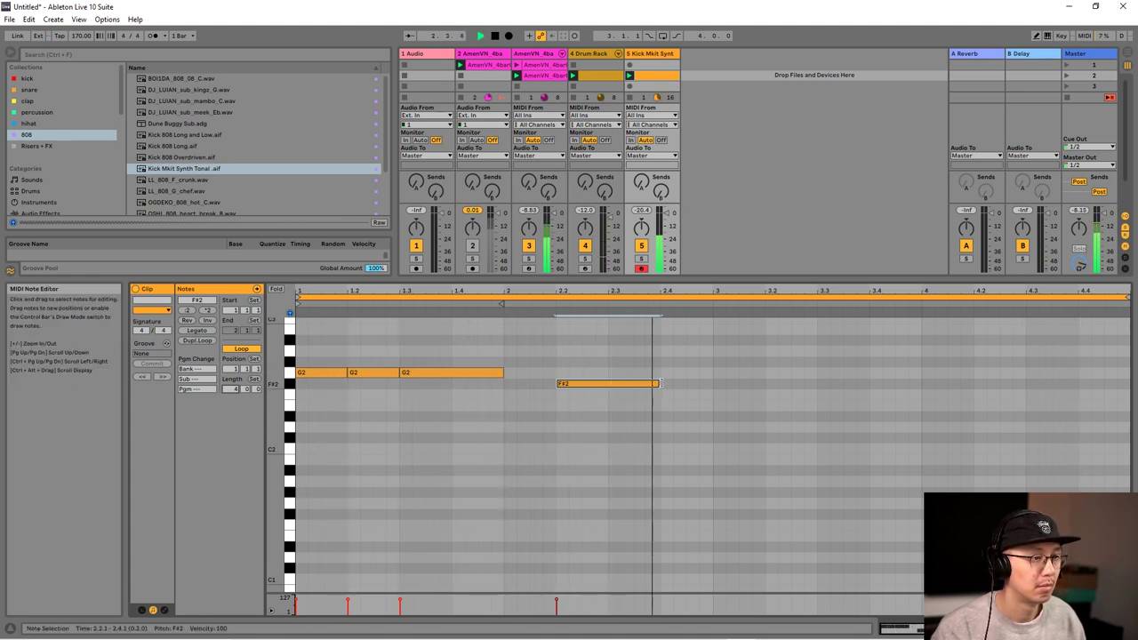
# Step: Fill bars 3 and 4 with copied F#2 notes, starting at 3.1, 3.2.3, 4.1, 4.1.3, 4.2 and 4.3
pyautogui.moveTo(608, 384); pyautogui.dragTo(948, 392)
pyautogui.moveTo(1025, 383); pyautogui.dragTo(1129, 383)
pyautogui.hotkey('ctrl', 'd')
pyautogui.hotkey('ctrl', 'd')
pyautogui.press('space')
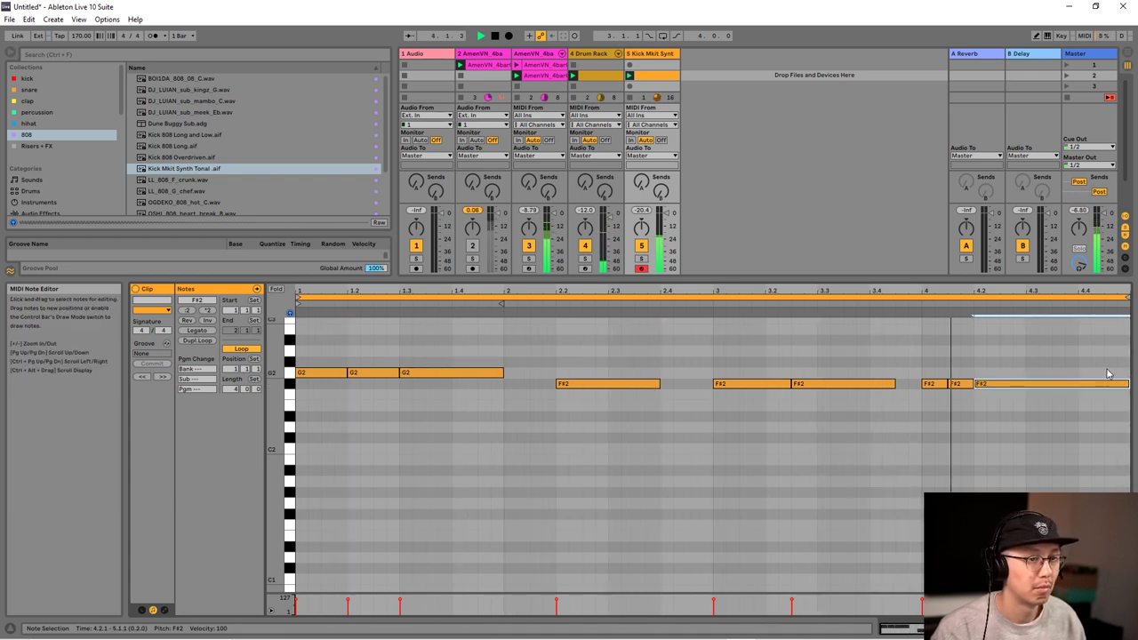
pyautogui.moveTo(1128, 384)
pyautogui.mouseDown()
pyautogui.moveTo(1027, 383)
pyautogui.moveTo(1128, 383)
pyautogui.mouseUp()
pyautogui.hotkey('ctrl', 'd')
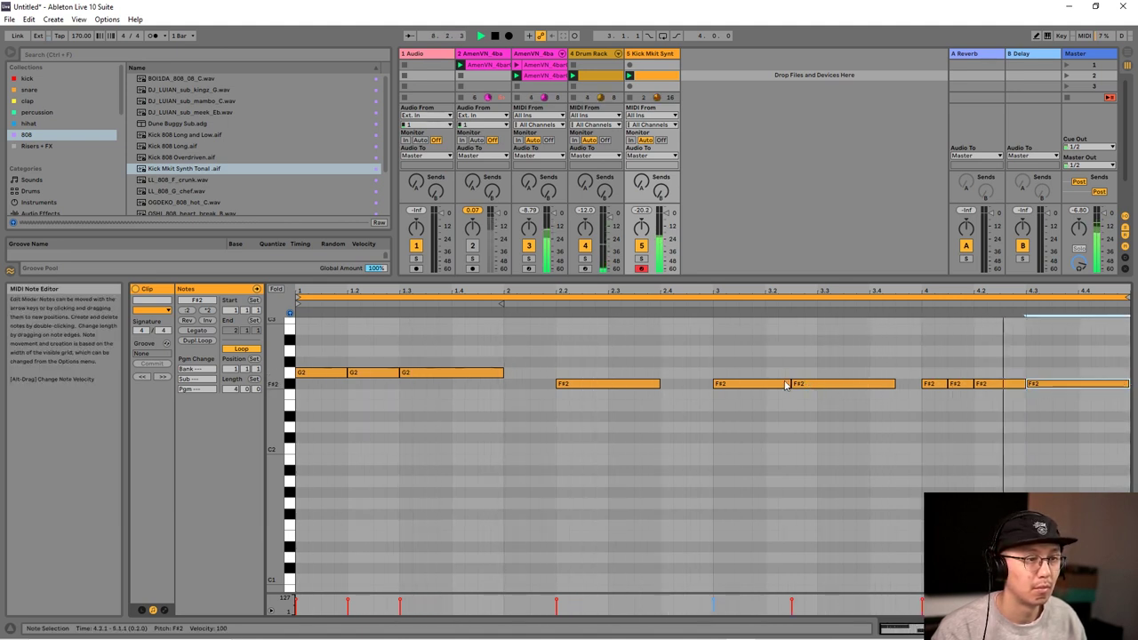
# Step: Extend the F#2 note at bar 3 across the whole bar and apply Legato to close the gaps between notes
pyautogui.moveTo(792, 383); pyautogui.dragTo(921, 393)
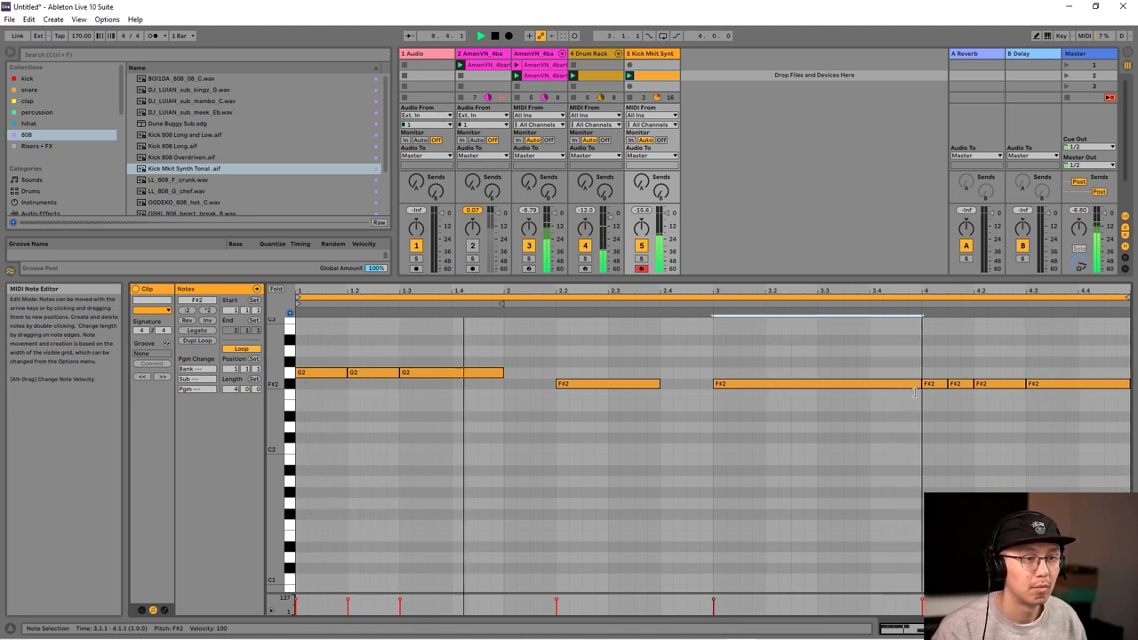
pyautogui.click(637, 348)
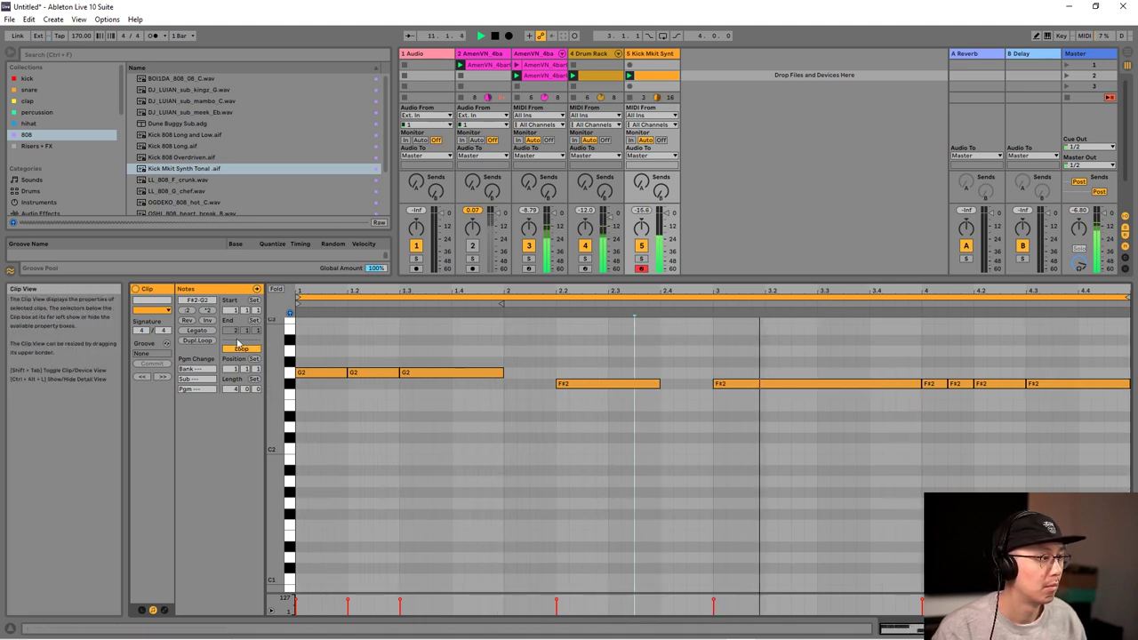
pyautogui.click(197, 330)
pyautogui.click(811, 352)
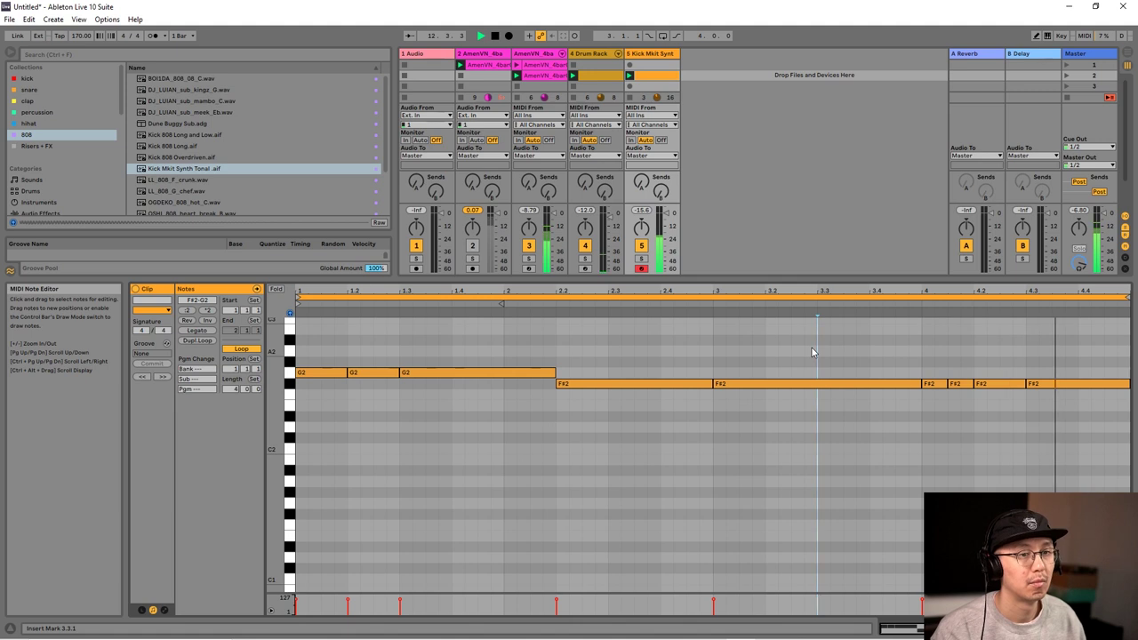
# Step: In the 808's Sampler, raise the sample volume to 8.2 dB and lower the filter frequency to 305 Hz
pyautogui.hotkey('shift', 'Tab')
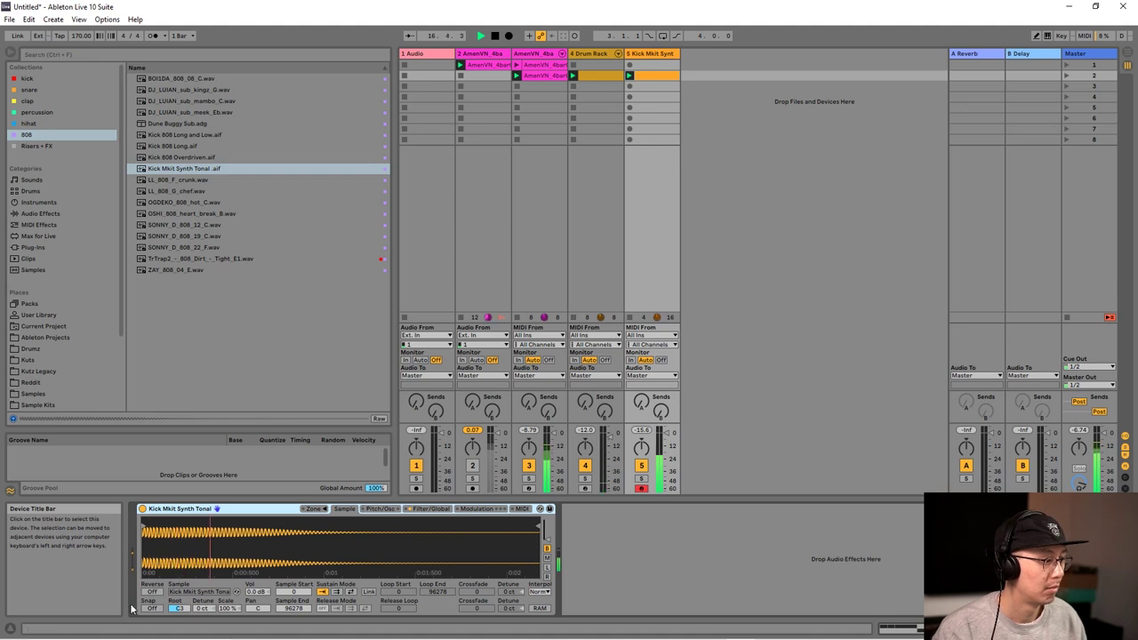
pyautogui.moveTo(256, 591); pyautogui.dragTo(256, 560)
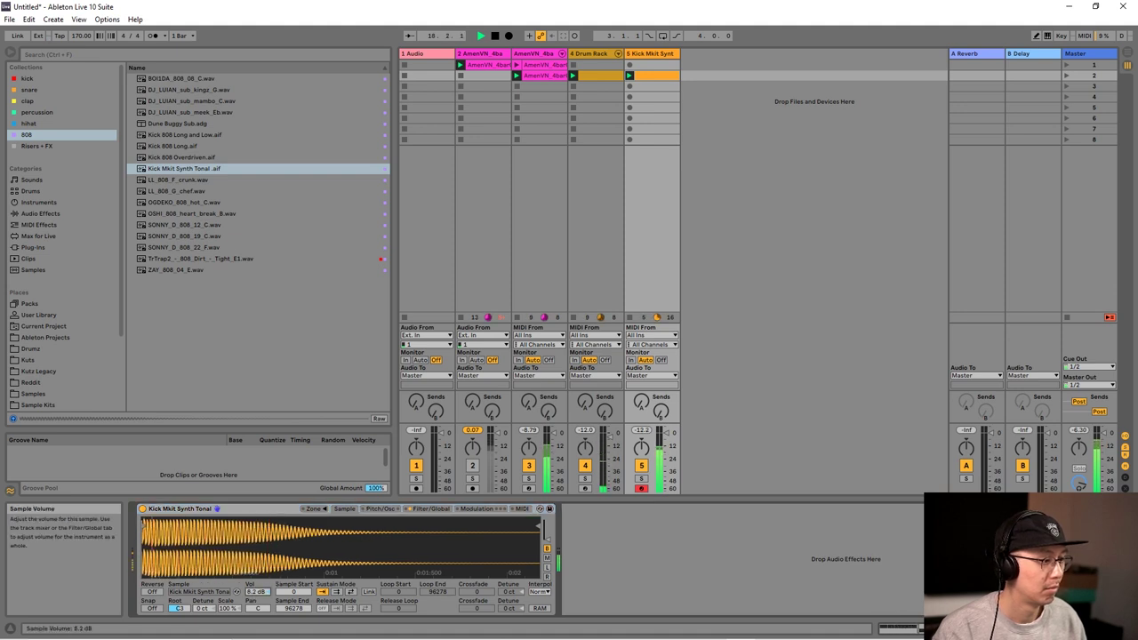
pyautogui.click(343, 509)
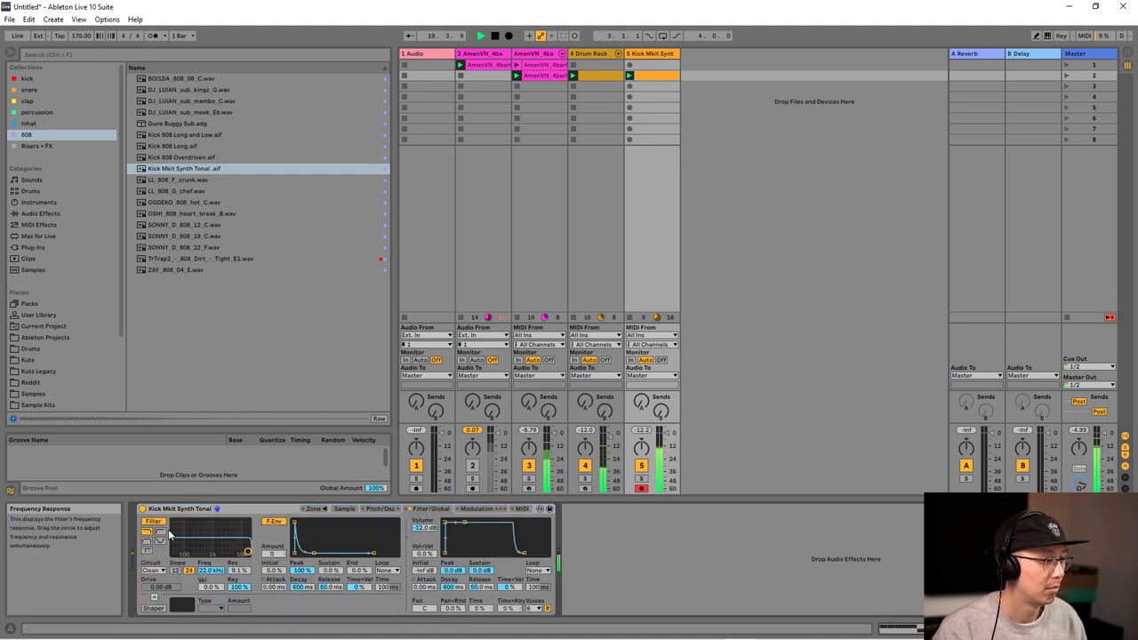
pyautogui.moveTo(217, 570); pyautogui.dragTo(211, 632)
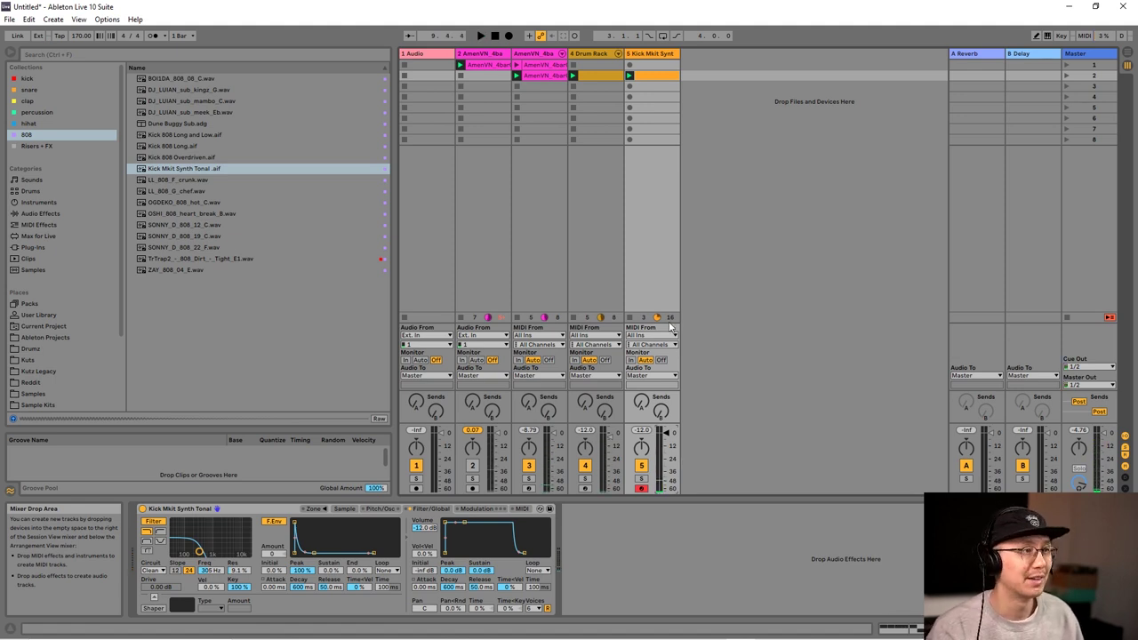
# Step: Review the sliced Amen track's device chain and the MIDI clips on the Amen and Drum Rack tracks
pyautogui.click(539, 55)
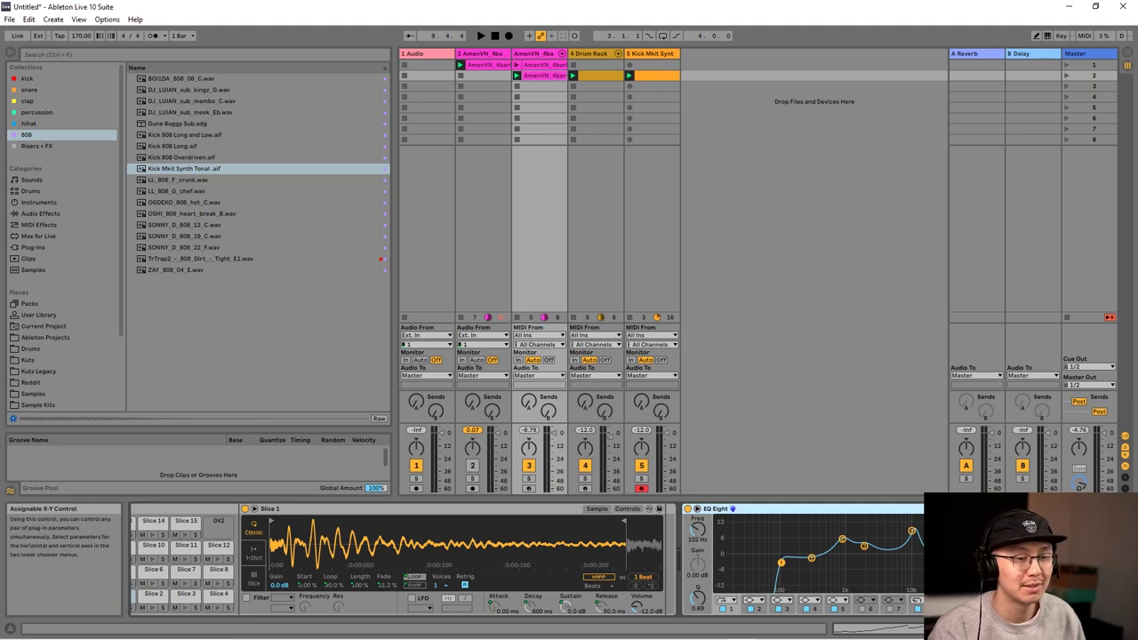
pyautogui.click(878, 629)
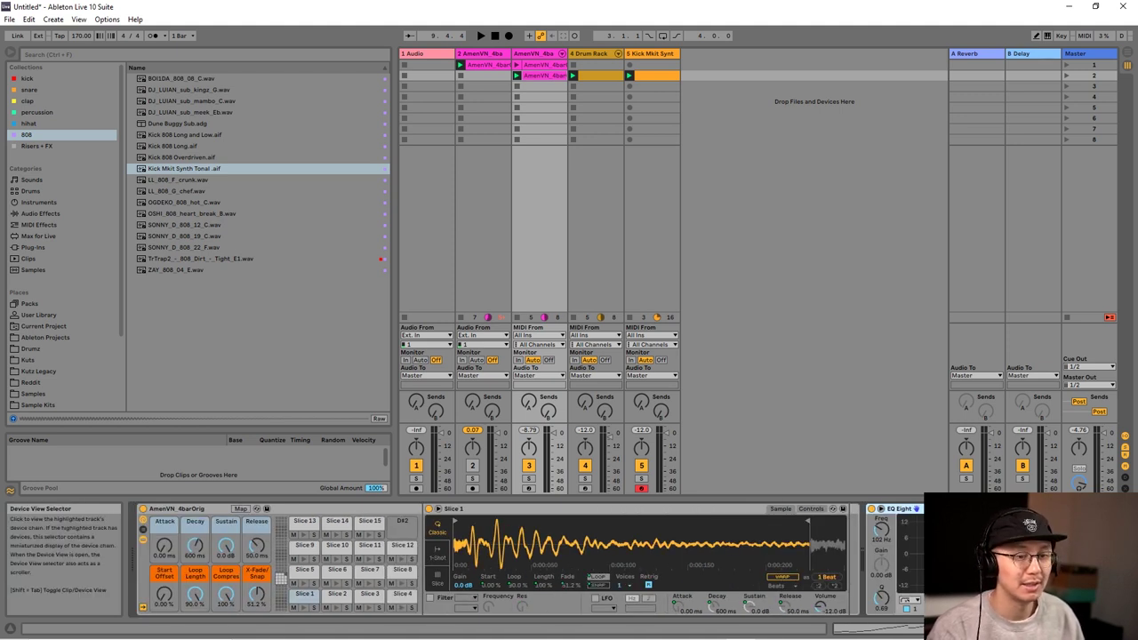
pyautogui.click(916, 629)
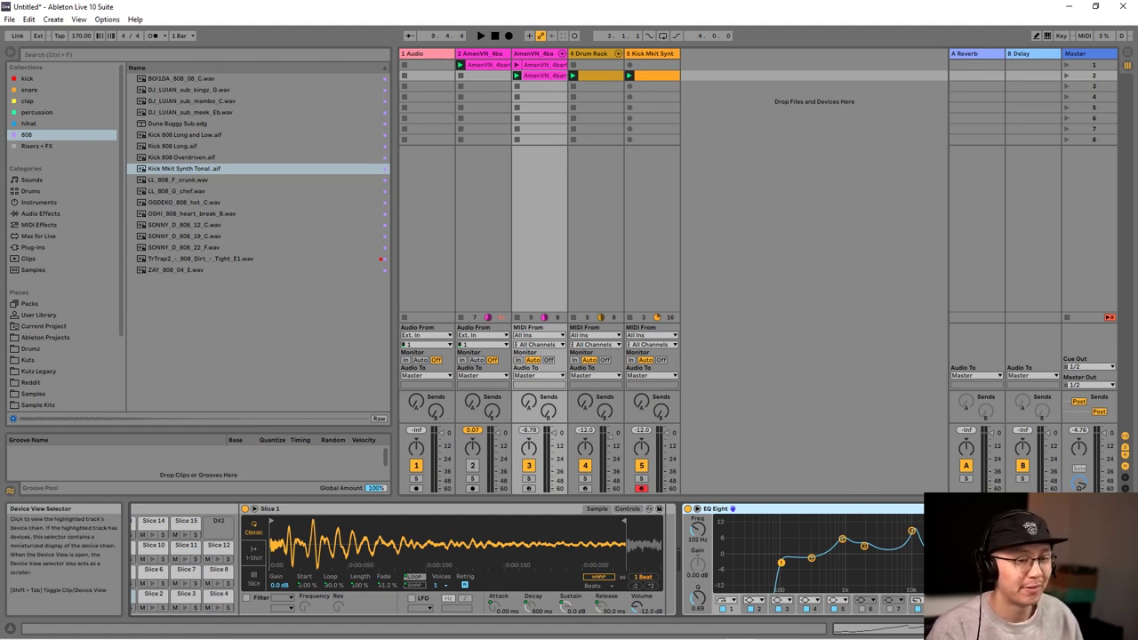
pyautogui.click(853, 629)
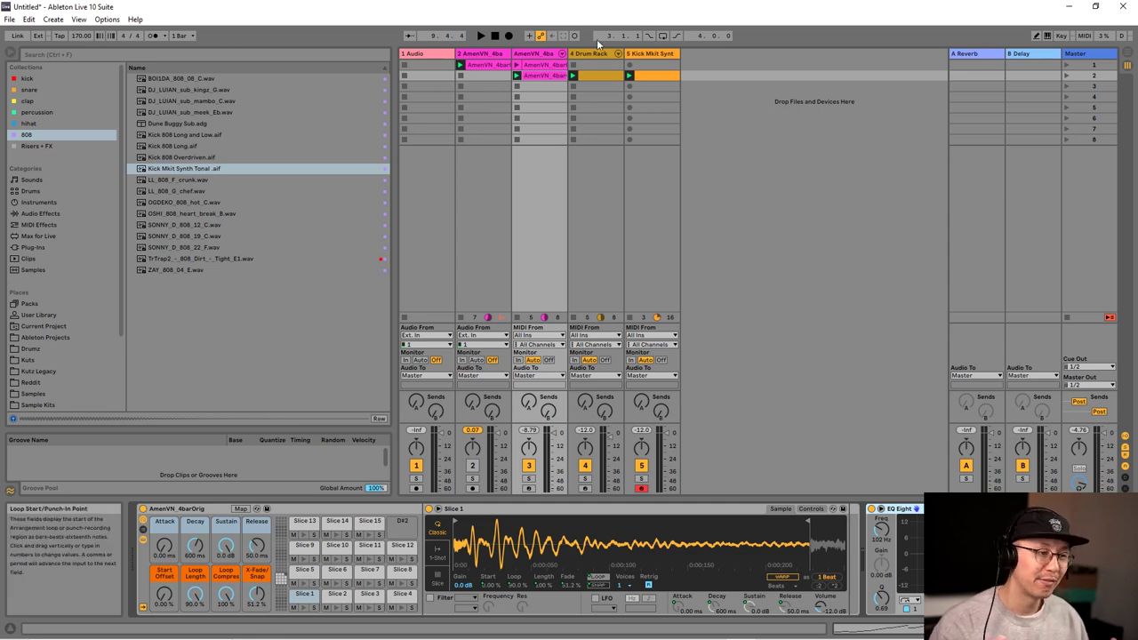
pyautogui.doubleClick(544, 77)
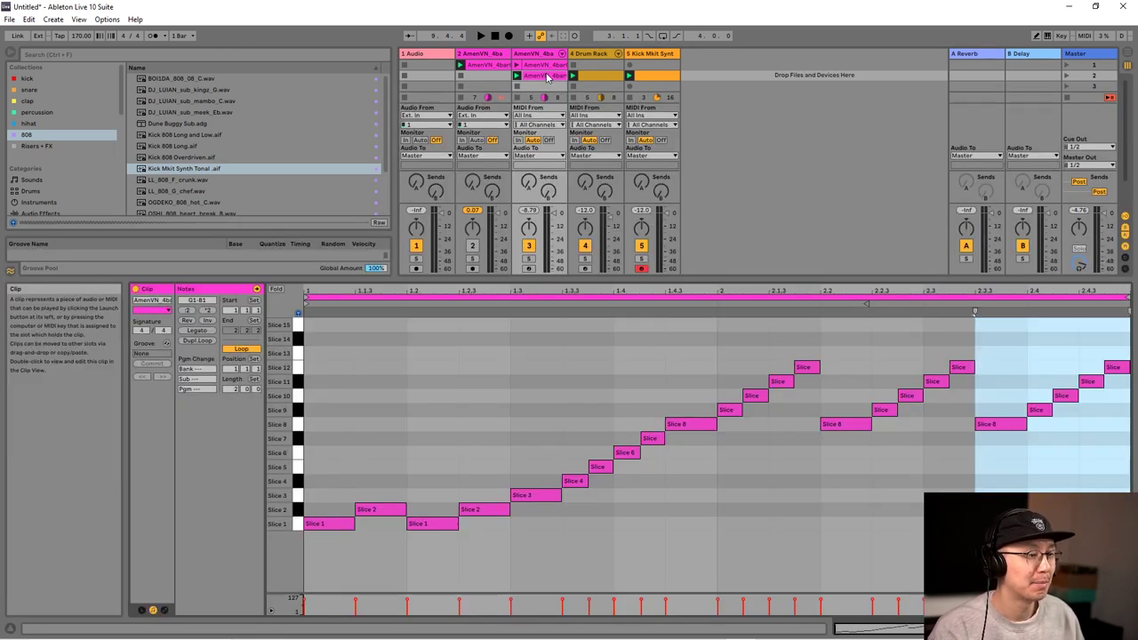
pyautogui.click(586, 78)
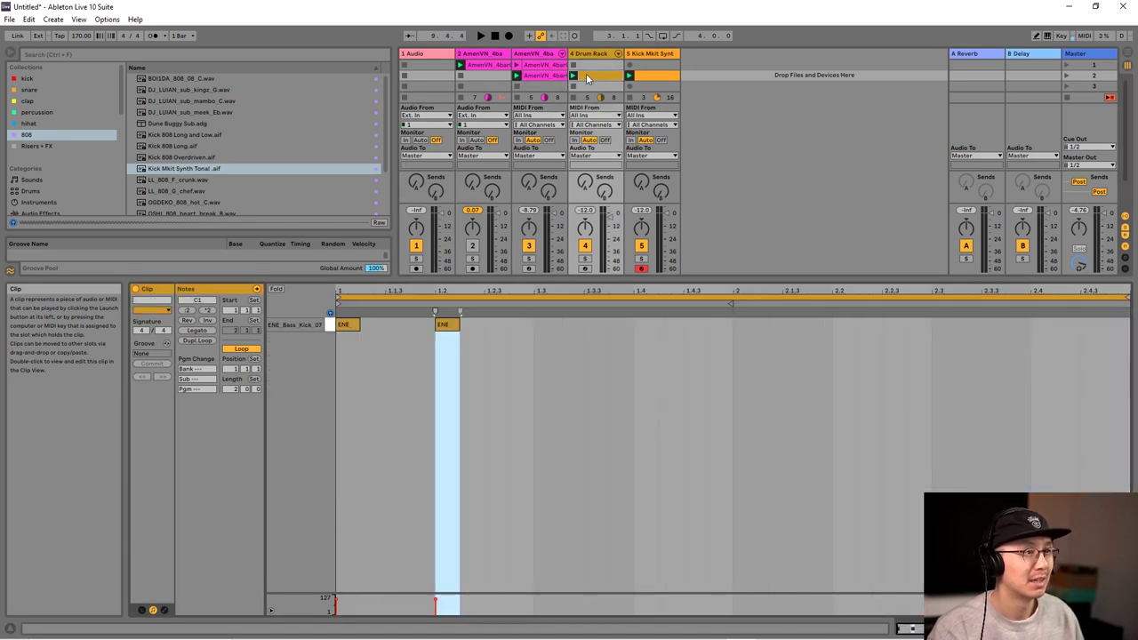
pyautogui.doubleClick(534, 53)
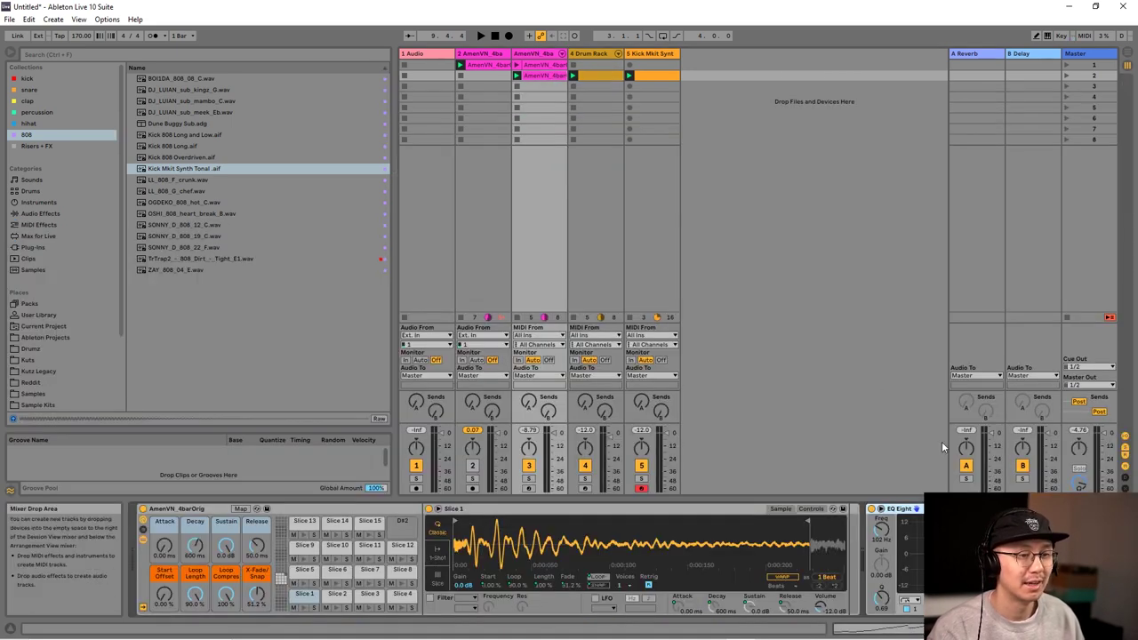
pyautogui.moveTo(932, 628); pyautogui.dragTo(978, 628)
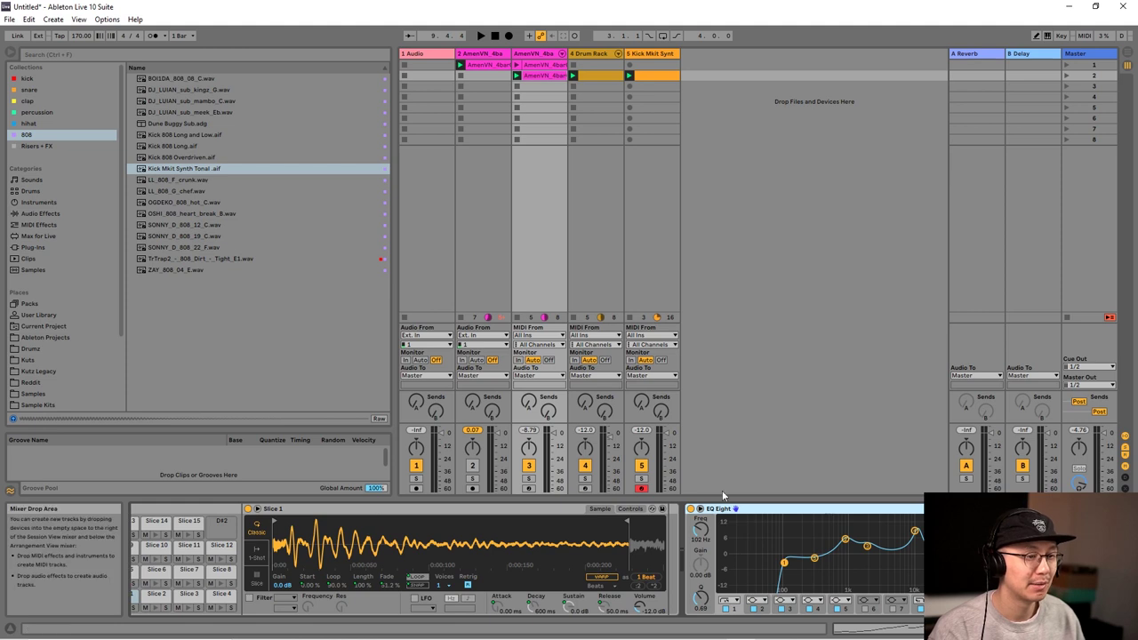